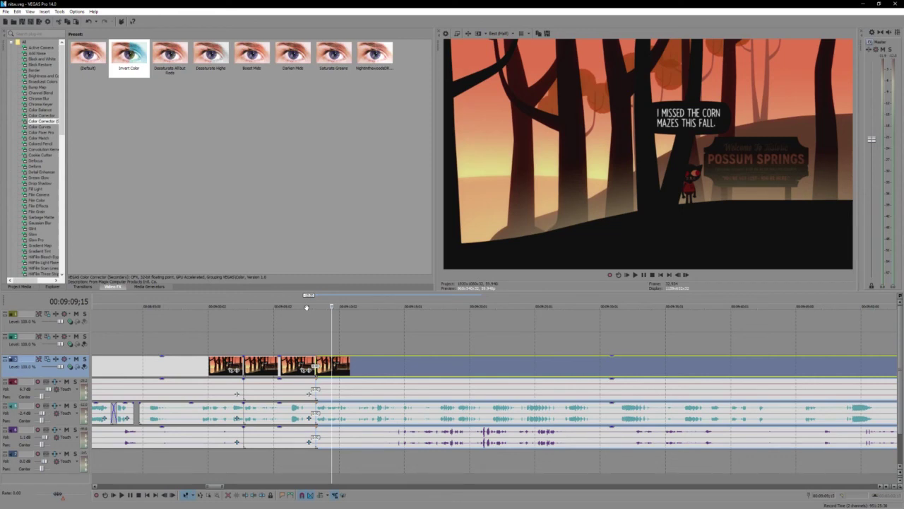
# Play back the forest section to find the cut point and split the video and audio events at 00:08:54;18
pyautogui.click(150, 366)
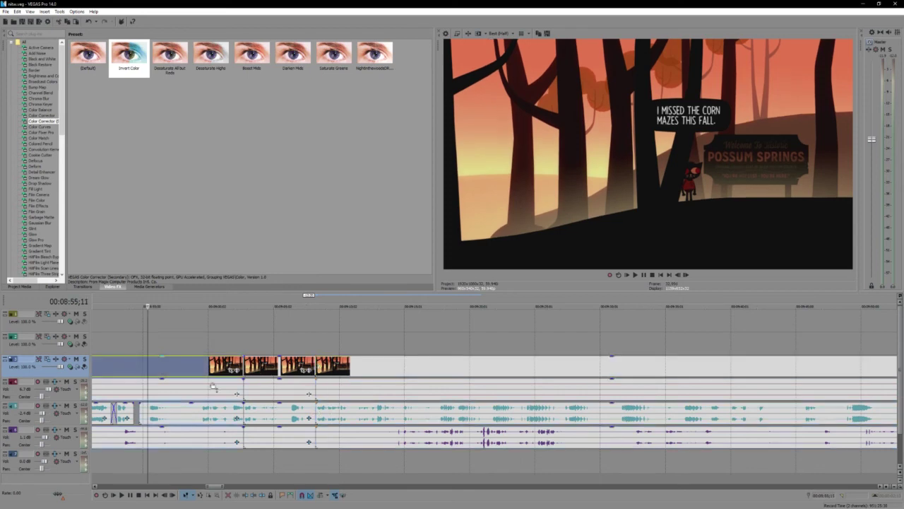
pyautogui.hscroll(-5, 535, 409)
pyautogui.press('space')
pyautogui.scroll(5, 534, 409)
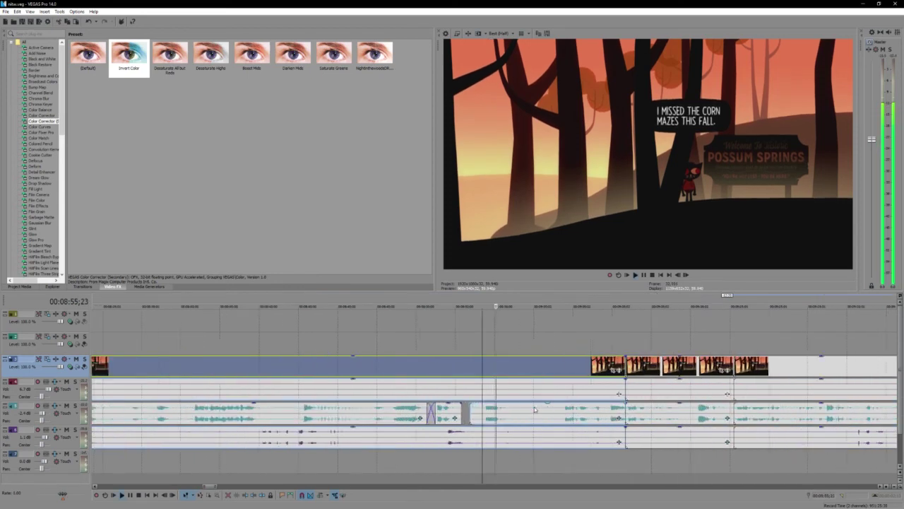
pyautogui.scroll(-2, 436, 400)
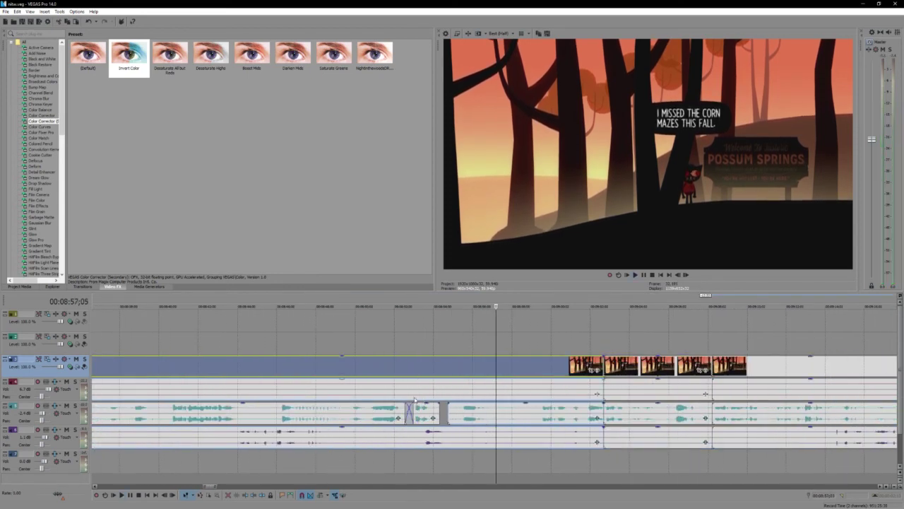
pyautogui.click(414, 363)
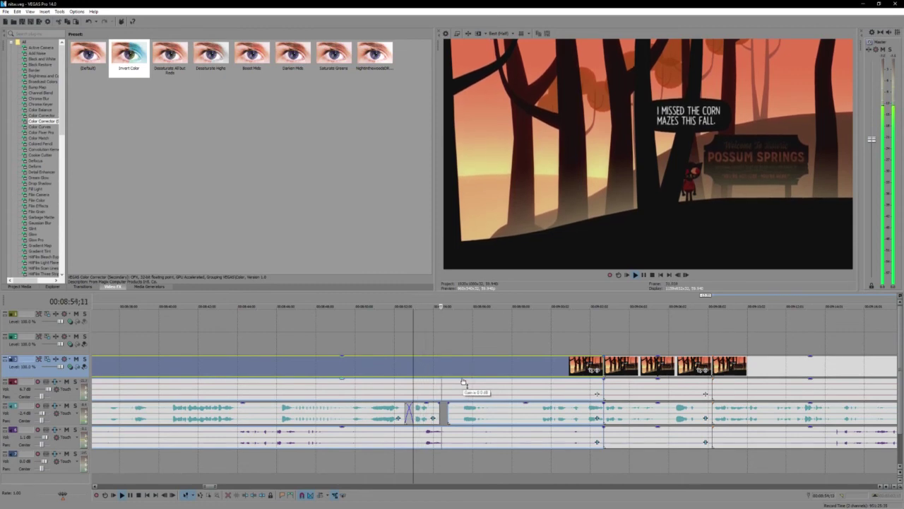
pyautogui.hotkey('ctrl', 'z')
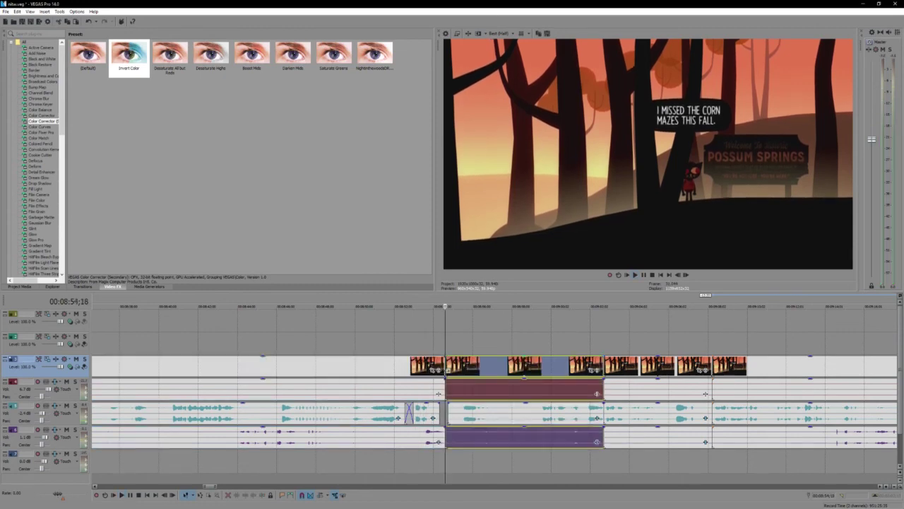
# Trim the start of the segment after the split to about 00:08:59 on the video and all its audio tracks
pyautogui.click(496, 424)
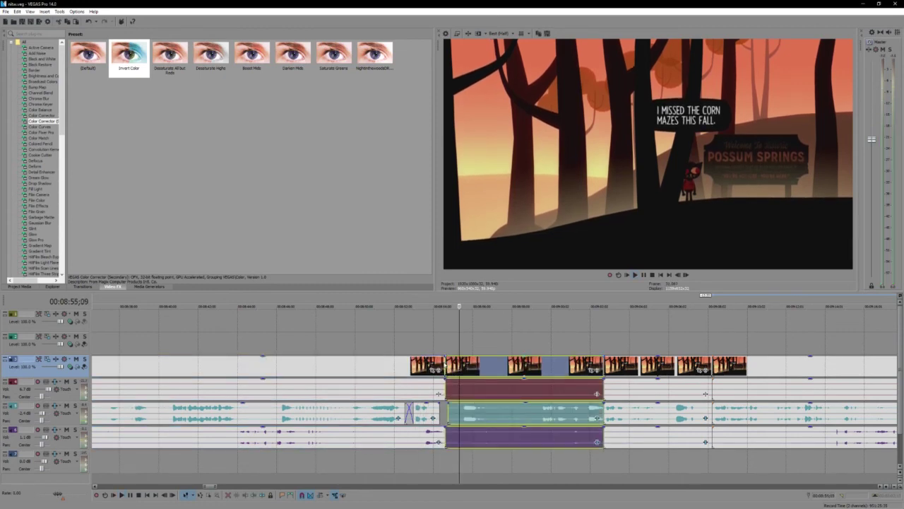
pyautogui.click(445, 365)
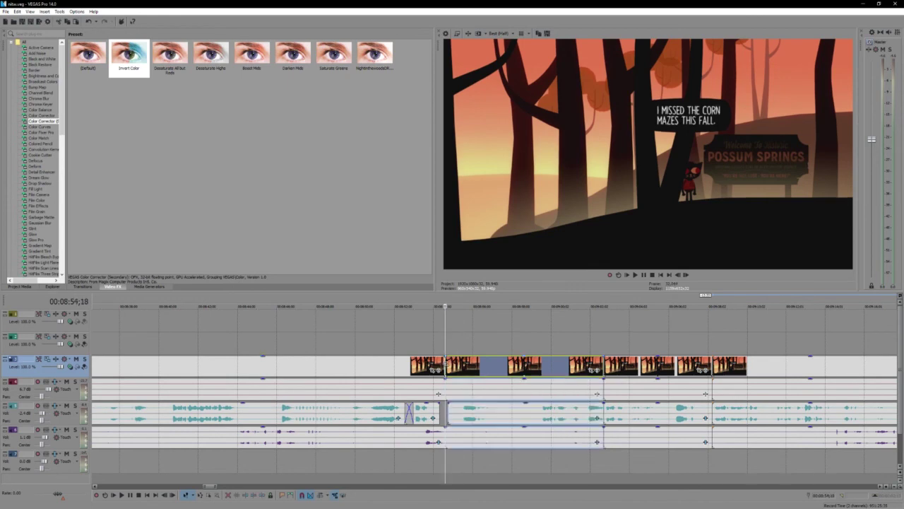
pyautogui.moveTo(446, 365); pyautogui.dragTo(541, 373)
pyautogui.click(545, 369)
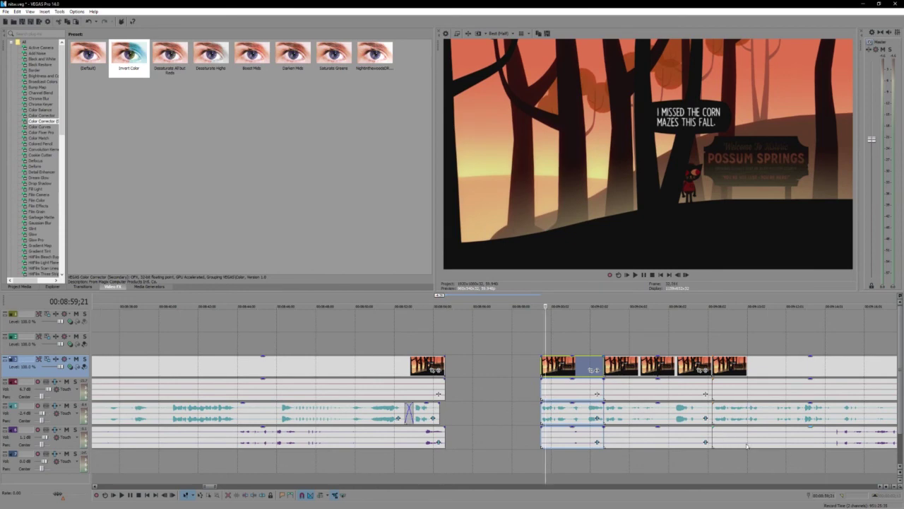
# Close the gap by moving the trimmed segment and all following events back to the split
pyautogui.scroll(-2, 677, 446)
pyautogui.moveTo(499, 368); pyautogui.dragTo(451, 367)
pyautogui.scroll(-3, 400, 372)
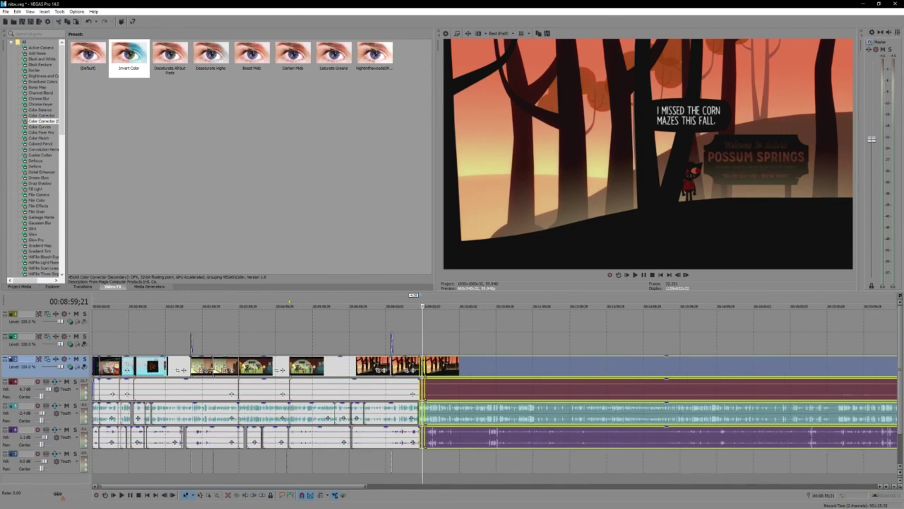
# Copy the bookshelf scene clip and paste its event attributes onto the forest video events from about 00:08:08 to 00:09:03
pyautogui.click(211, 368)
pyautogui.click(206, 368)
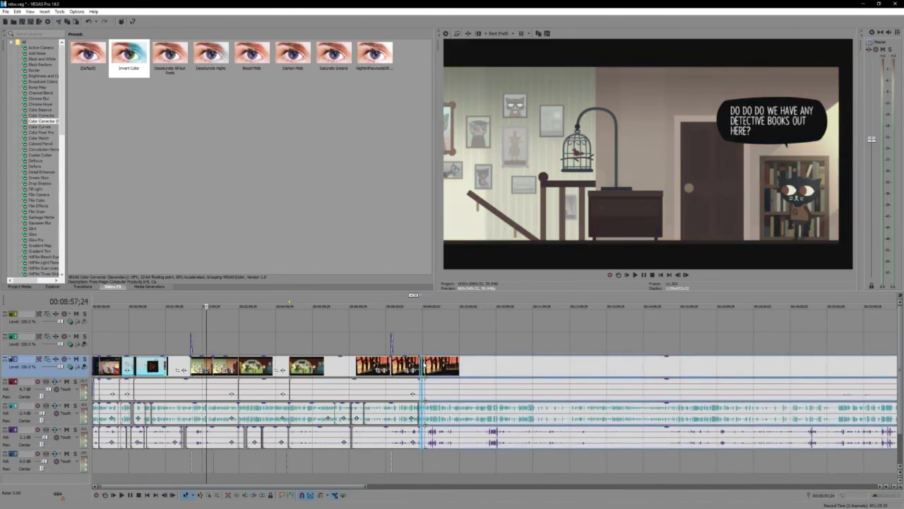
pyautogui.click(400, 369)
pyautogui.scroll(3, 399, 368)
pyautogui.rightClick(434, 366)
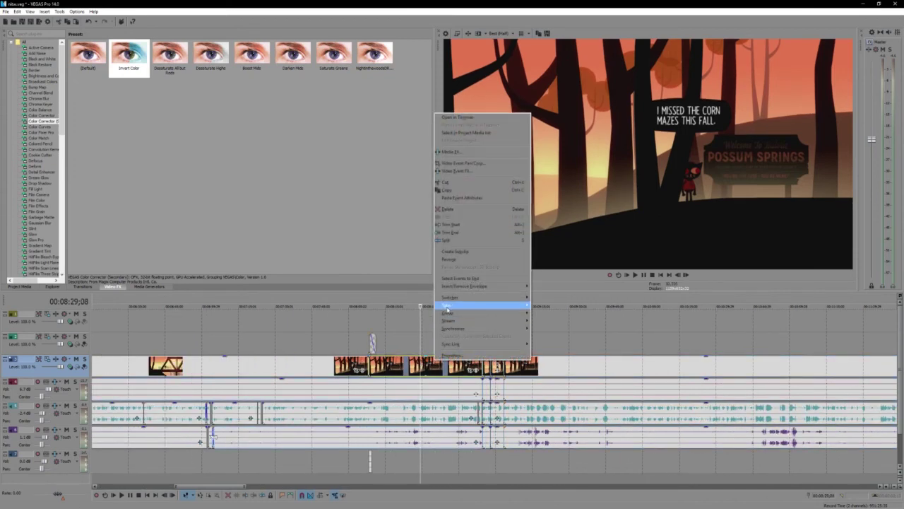
pyautogui.moveTo(452, 313)
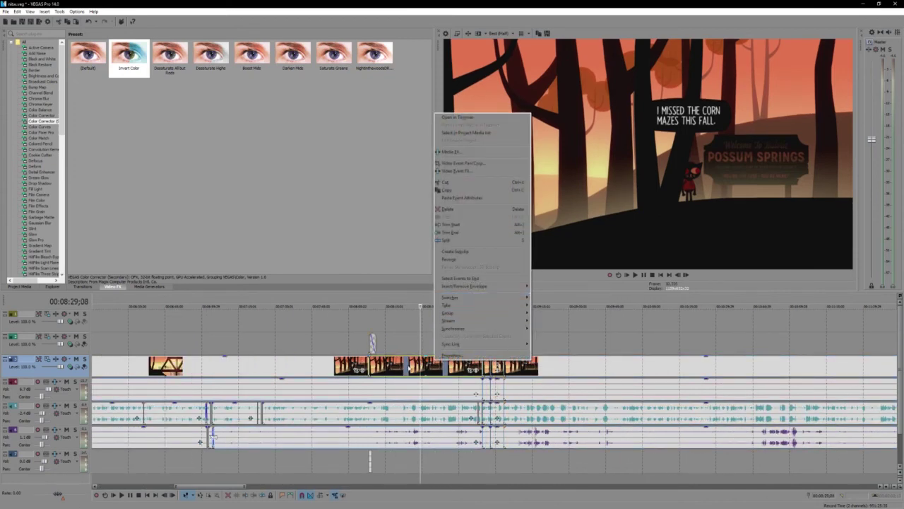
pyautogui.rightClick(409, 373)
pyautogui.click(425, 372)
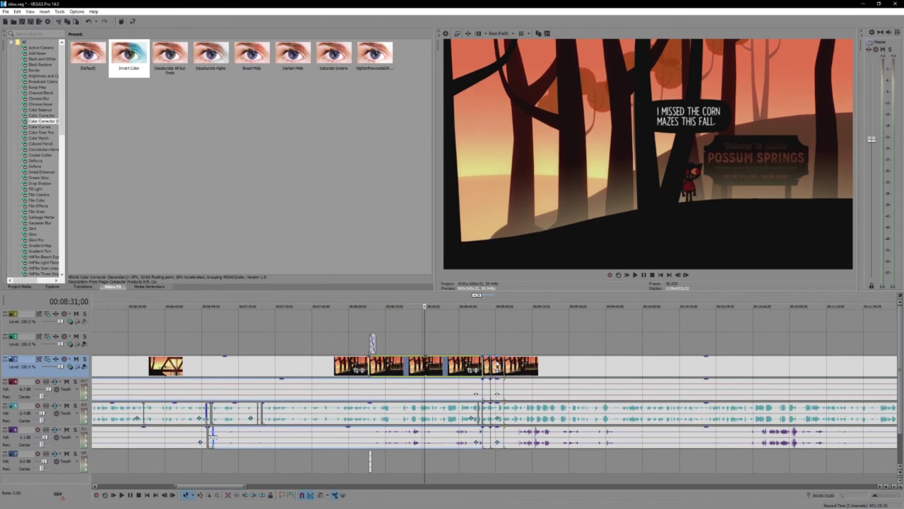
pyautogui.click(498, 366)
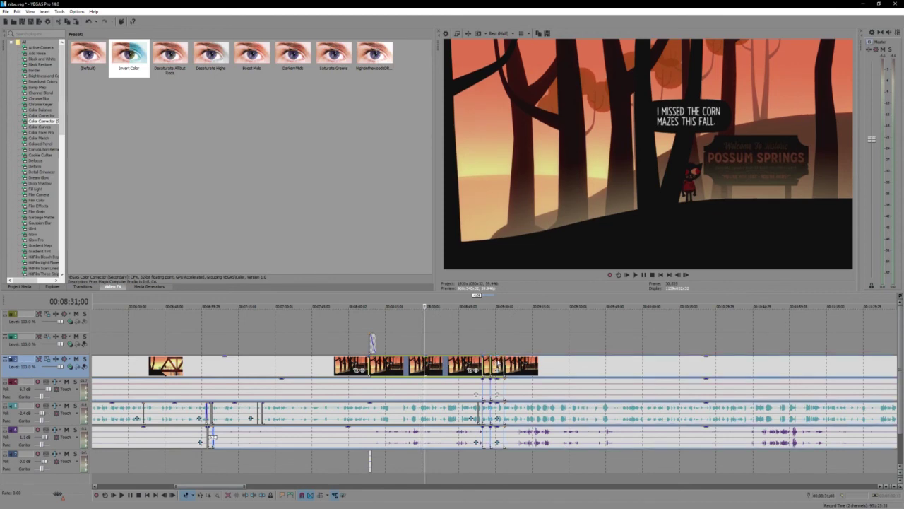
pyautogui.scroll(3, 499, 366)
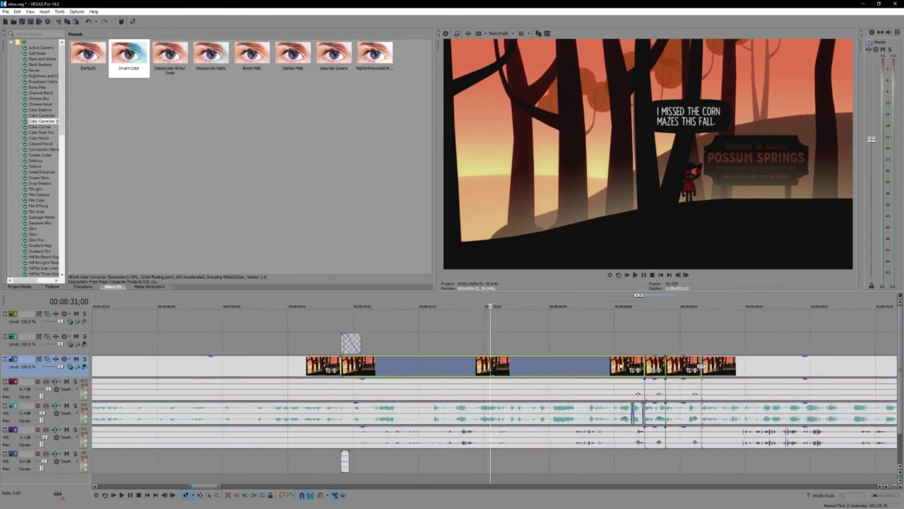
pyautogui.rightClick(613, 361)
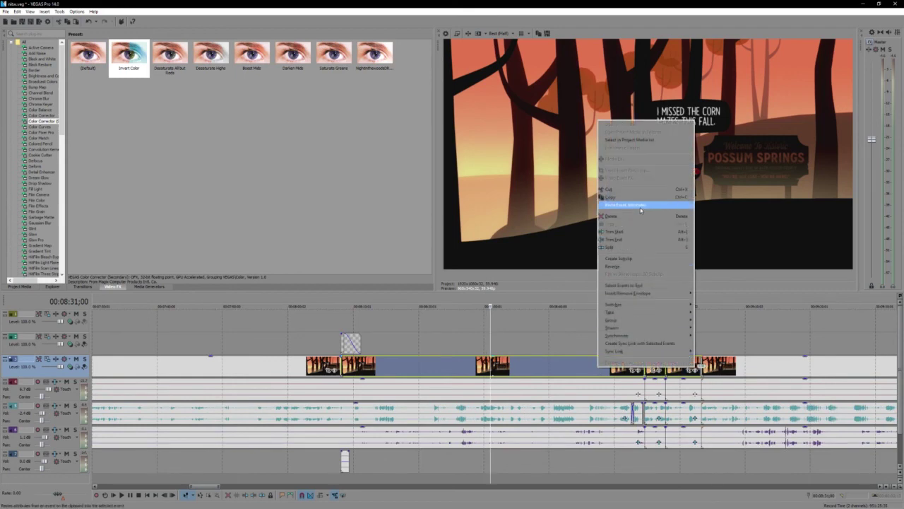
pyautogui.click(640, 207)
# Play back the start of the desaturated forest section near 00:08:07 and its end near 00:09:03 to check the effect
pyautogui.click(339, 346)
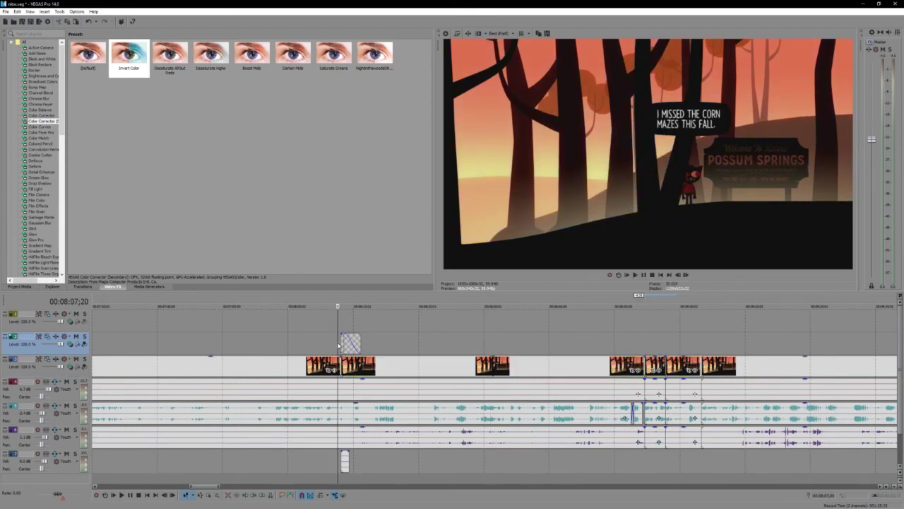
pyautogui.press('space')
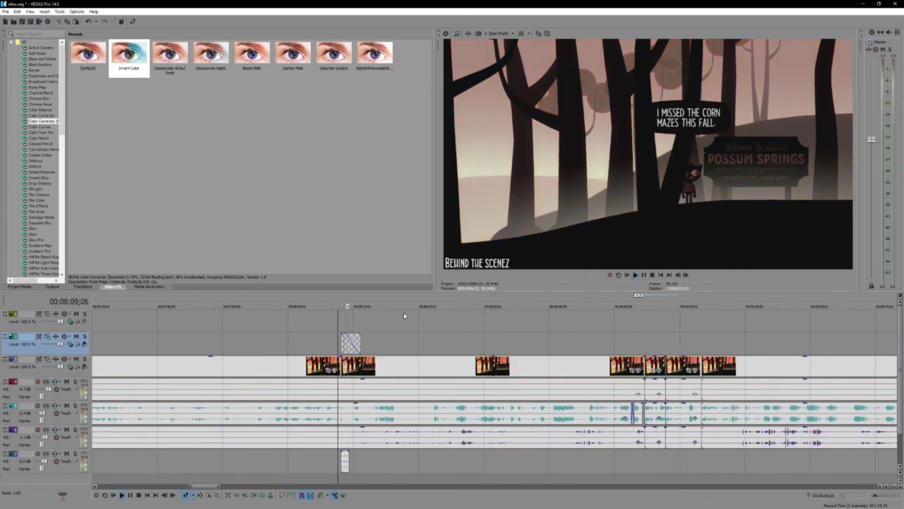
pyautogui.moveTo(339, 302); pyautogui.dragTo(363, 304)
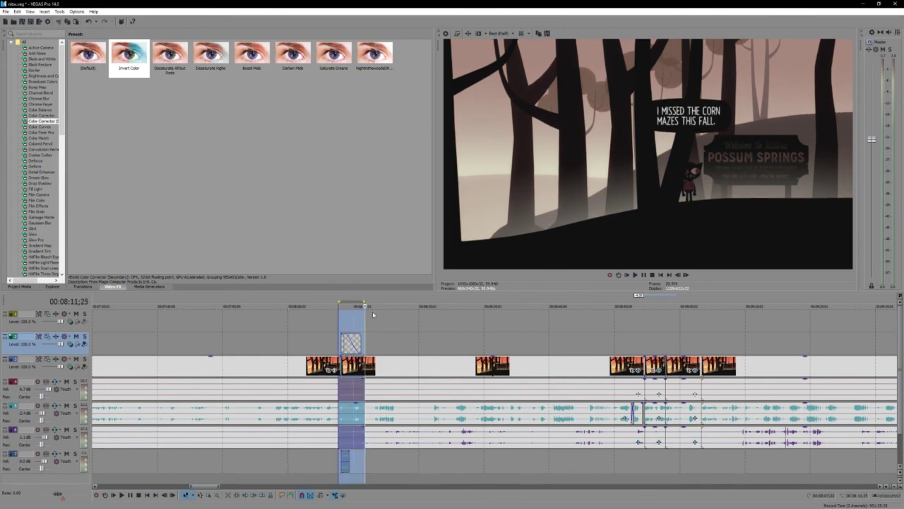
pyautogui.press('space')
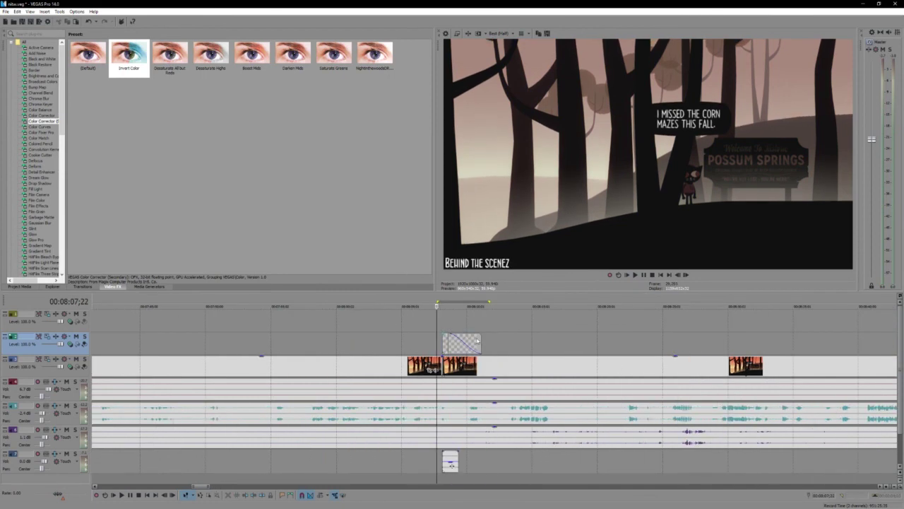
pyautogui.press('space')
pyautogui.click(431, 343)
pyautogui.press('space')
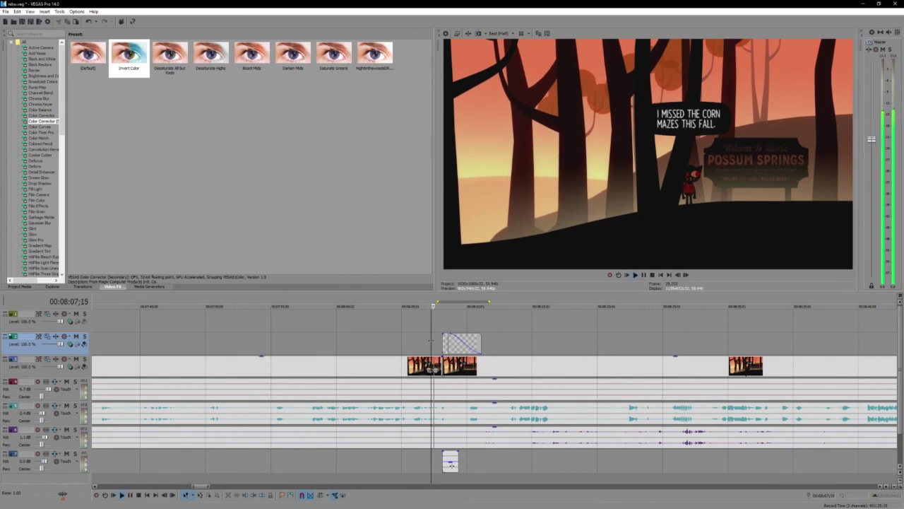
pyautogui.scroll(-1, 656, 360)
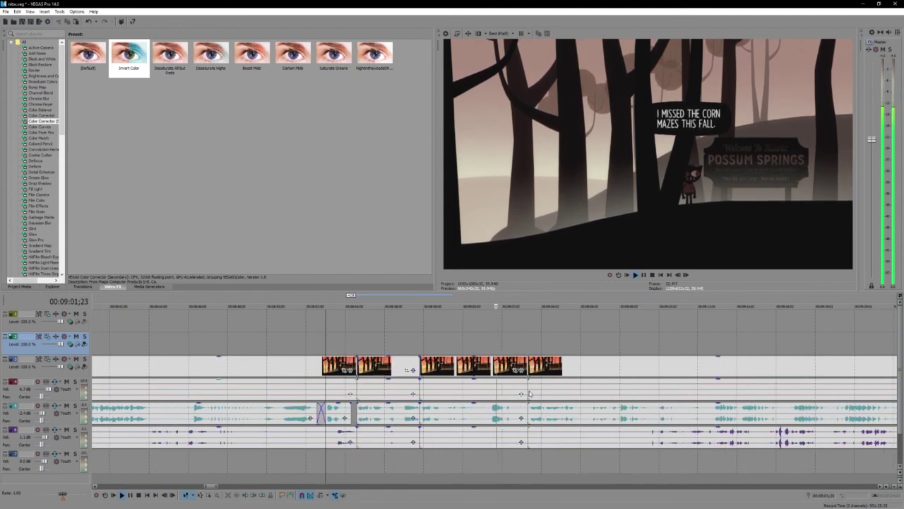
pyautogui.scroll(-2, 566, 393)
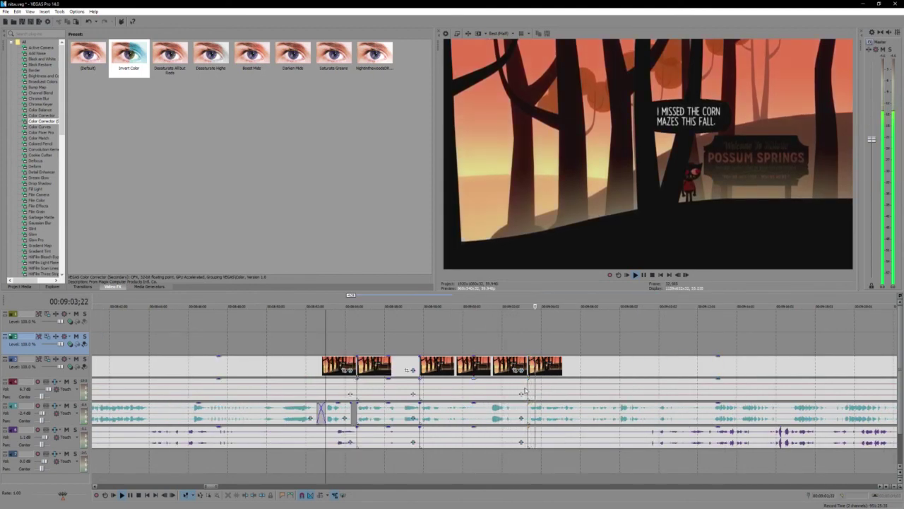
pyautogui.click(565, 367)
pyautogui.click(529, 344)
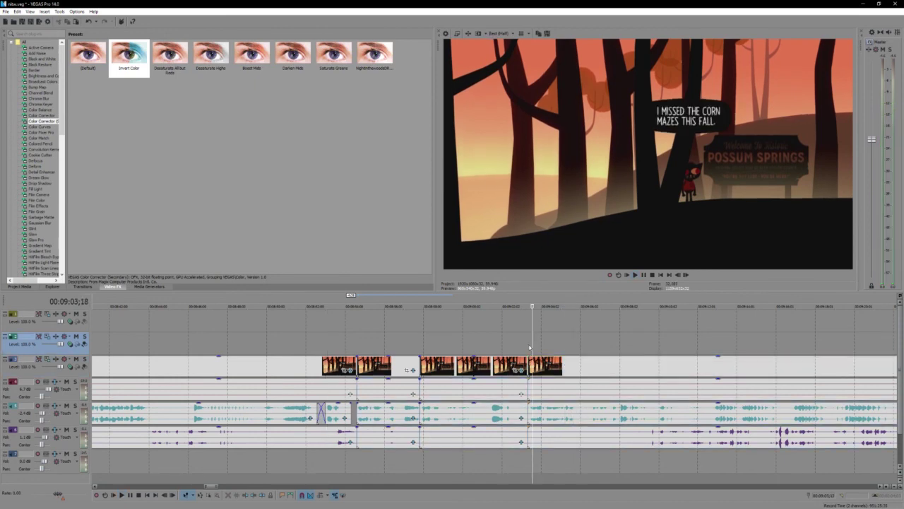
pyautogui.hotkey('ctrl', 'v')
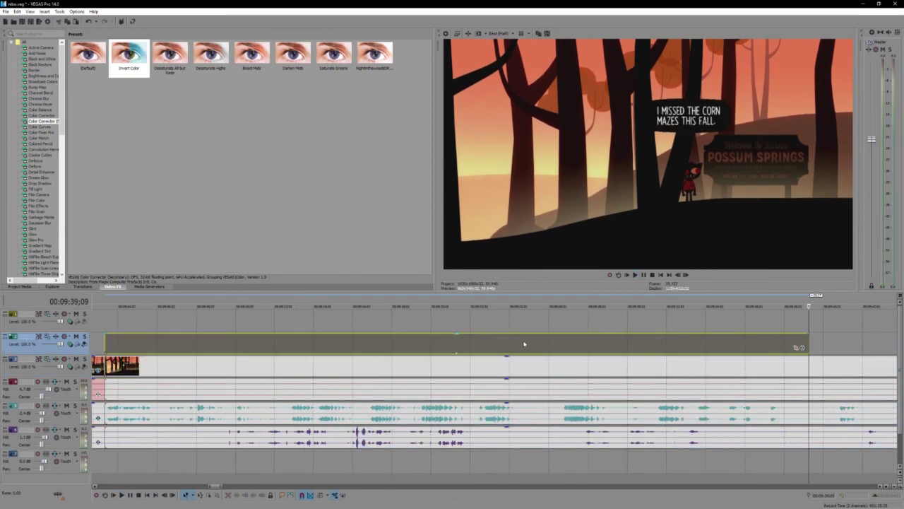
pyautogui.hotkey('ctrl', 'z')
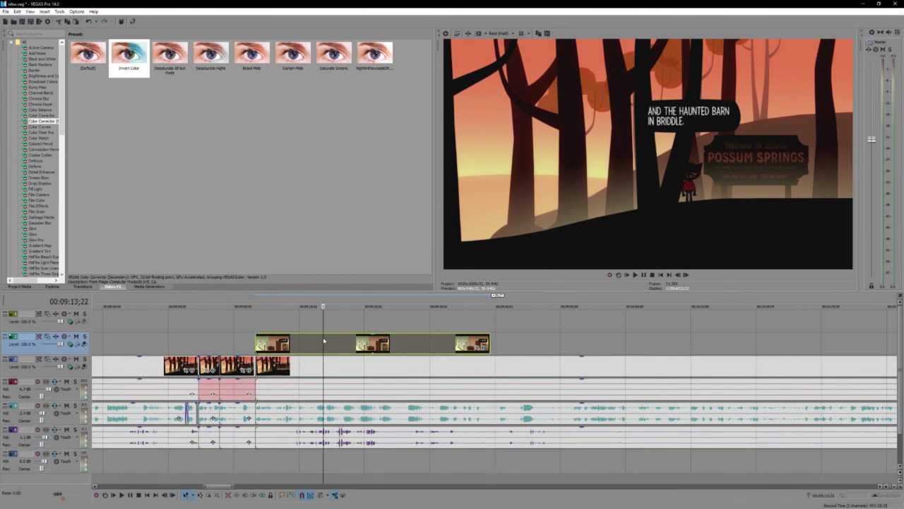
pyautogui.hotkey('ctrl', 'z')
pyautogui.hotkey('ctrl', 'z')
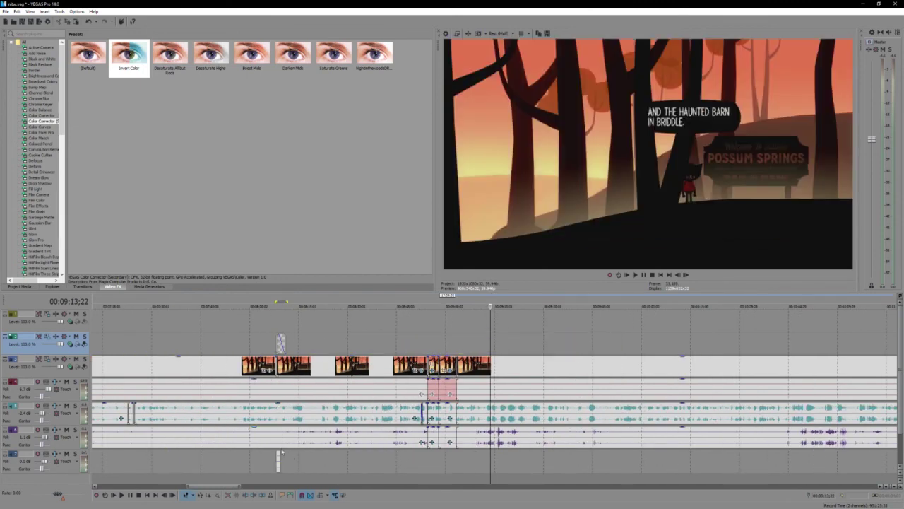
# Copy the short sound event at about 00:08:08 to the cut near 00:09:03 on the same audio track and play it back
pyautogui.click(278, 457)
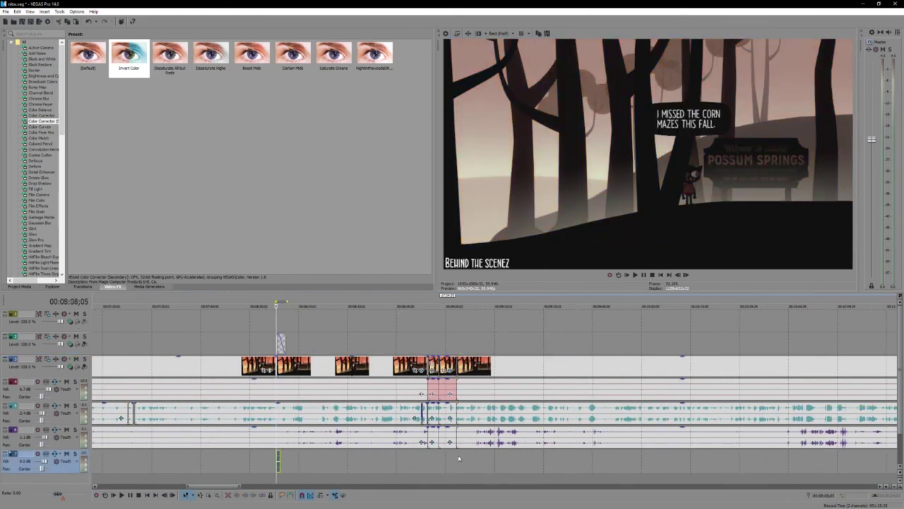
pyautogui.hotkey('ctrl', 'z')
pyautogui.click(483, 335)
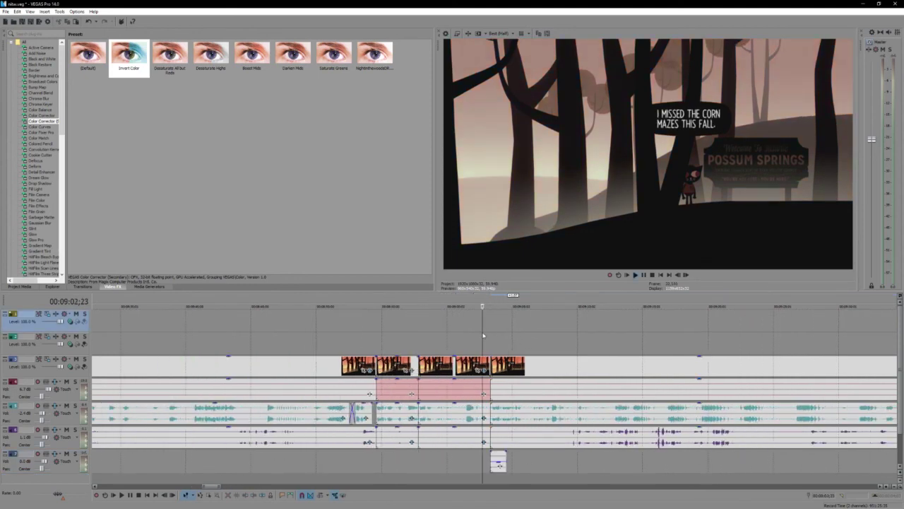
pyautogui.hotkey('ctrl', 'z')
pyautogui.hotkey('ctrl', 'z')
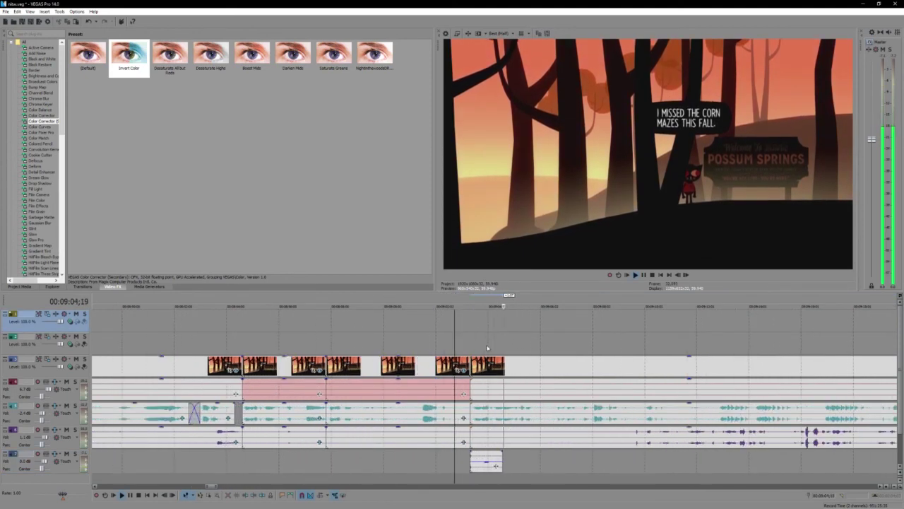
pyautogui.click(455, 337)
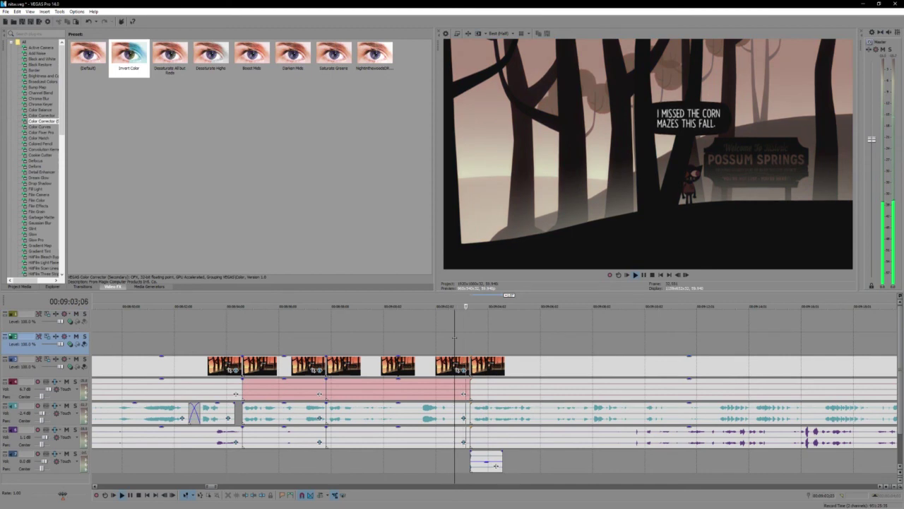
# Trim the end of the purple audio event before the cut to 00:09:03;05, add a short fade-out and play it back
pyautogui.click(439, 443)
pyautogui.scroll(3, 438, 444)
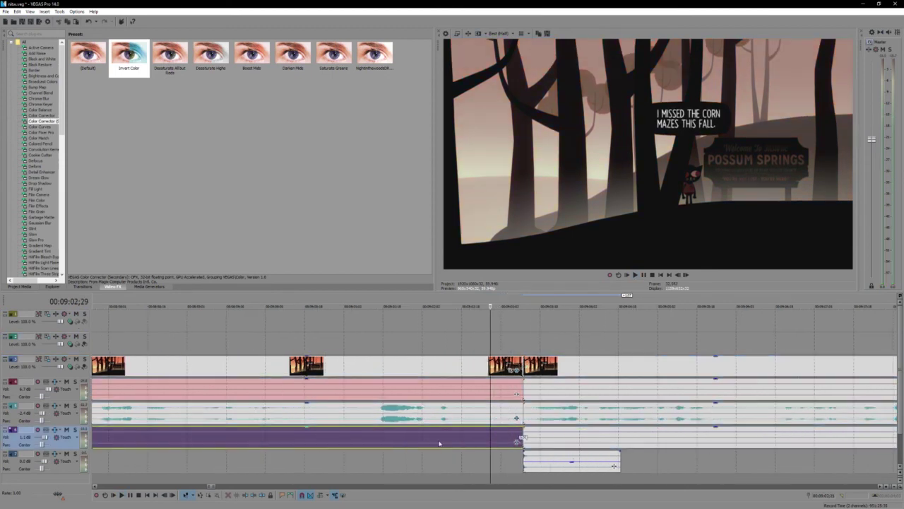
pyautogui.click(462, 436)
pyautogui.press('space')
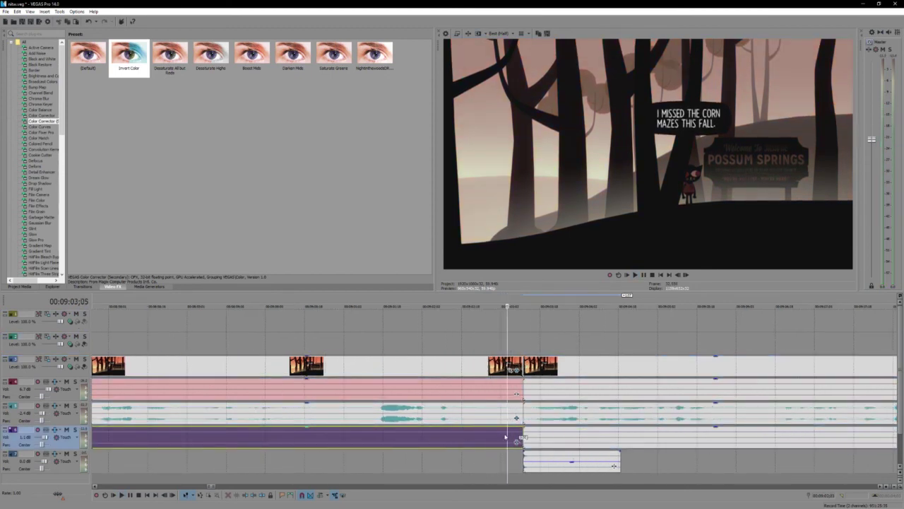
pyautogui.moveTo(520, 437); pyautogui.dragTo(481, 429)
pyautogui.click(378, 439)
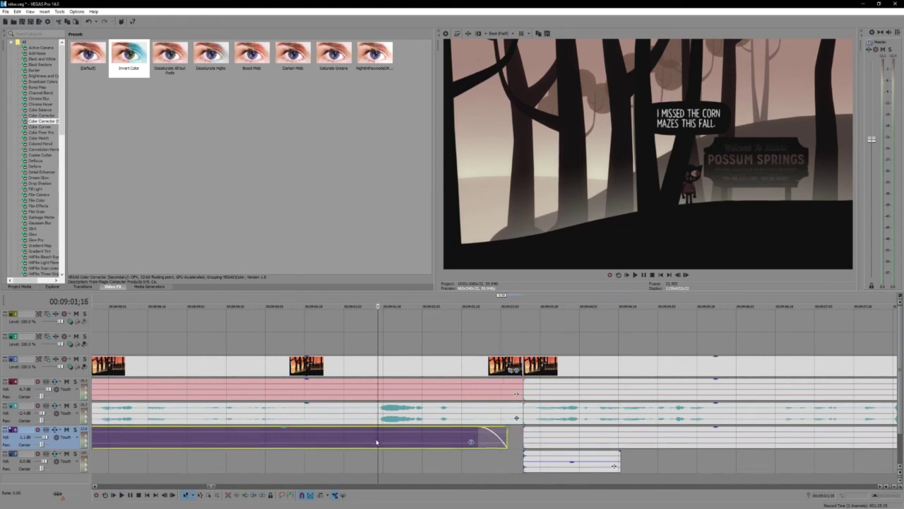
pyautogui.press('space')
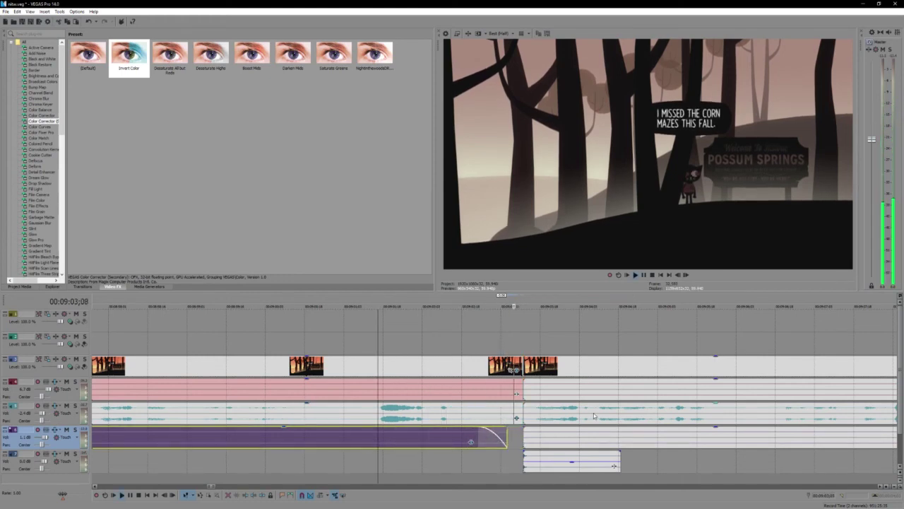
# Create short crossfades at the two cuts of the red audio track near 00:08:54 and 00:08:58
pyautogui.scroll(-2, 462, 427)
pyautogui.scroll(-2, 439, 415)
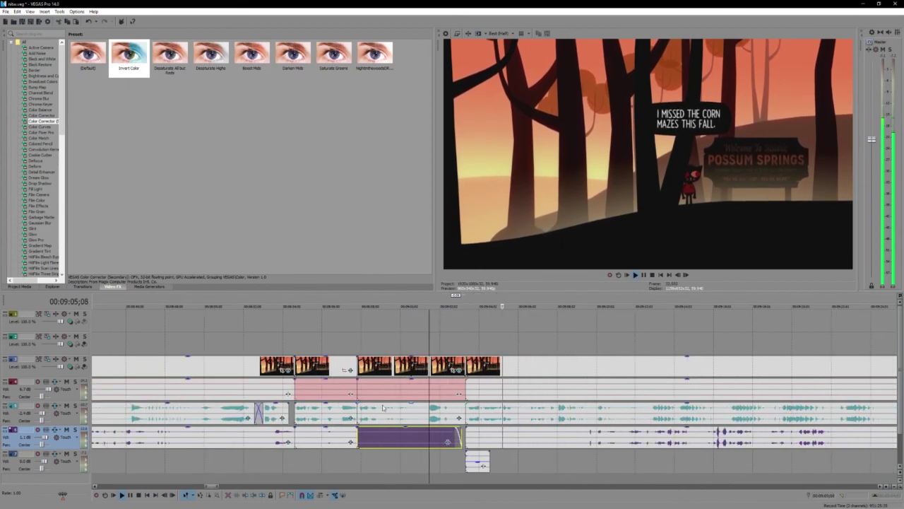
pyautogui.press('space')
pyautogui.click(289, 392)
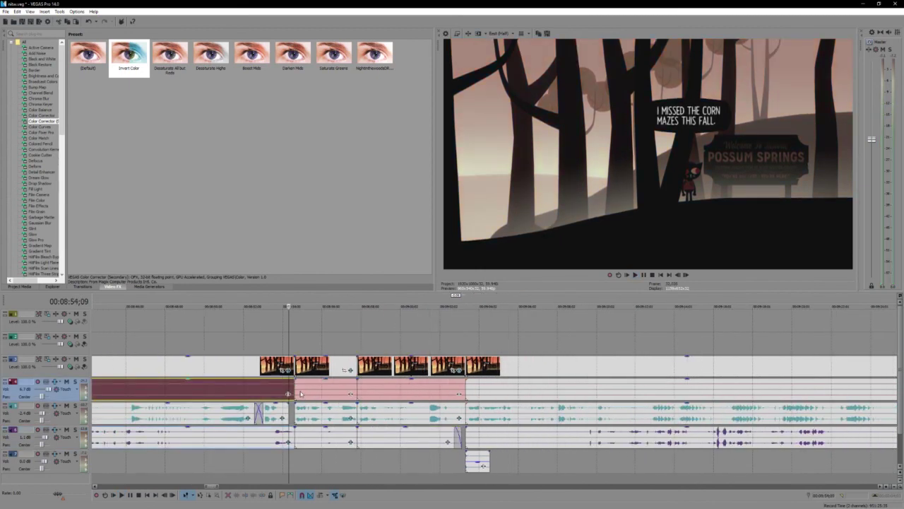
pyautogui.click(343, 386)
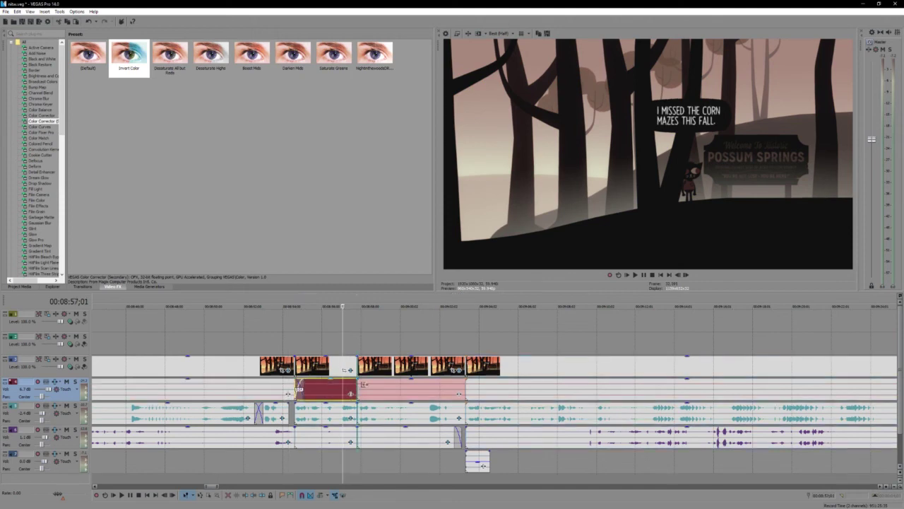
pyautogui.moveTo(363, 384); pyautogui.dragTo(365, 388)
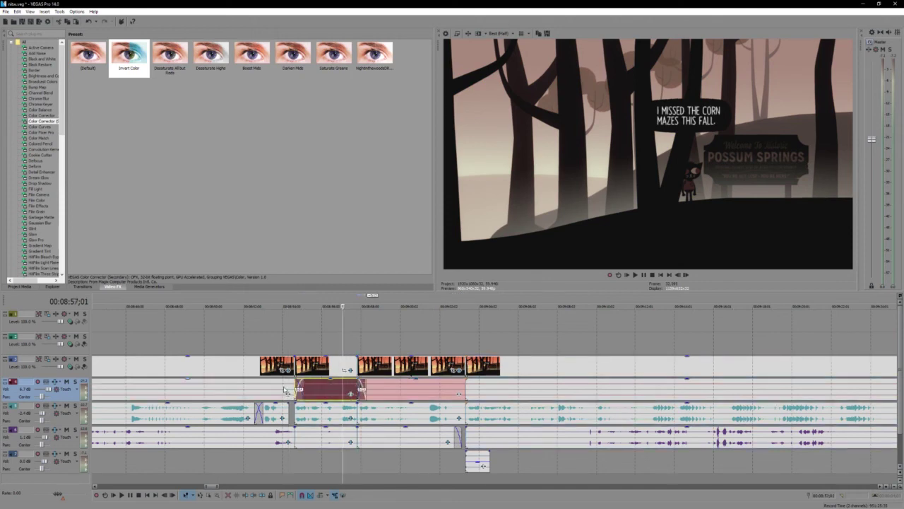
# Play back the crossfaded red audio events and the cut near 00:09:03 to check the transitions
pyautogui.click(286, 389)
pyautogui.press('space')
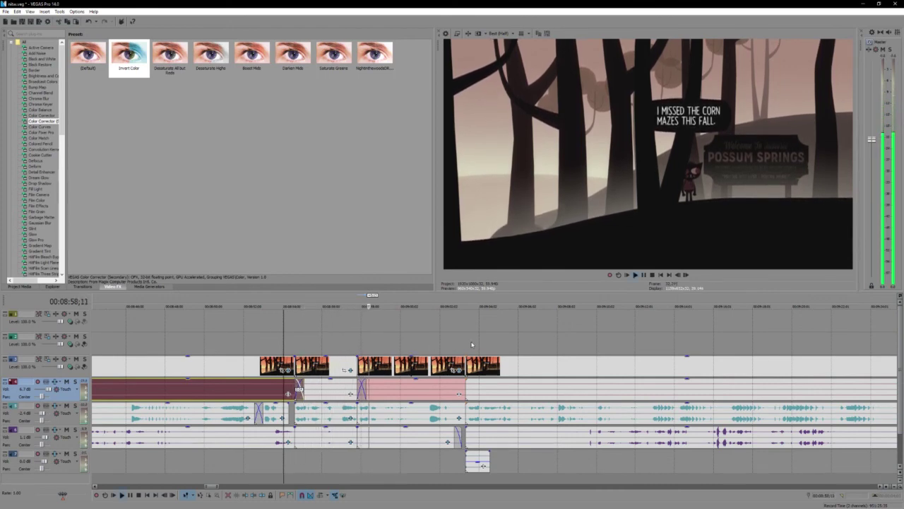
pyautogui.click(494, 344)
pyautogui.scroll(2, 494, 344)
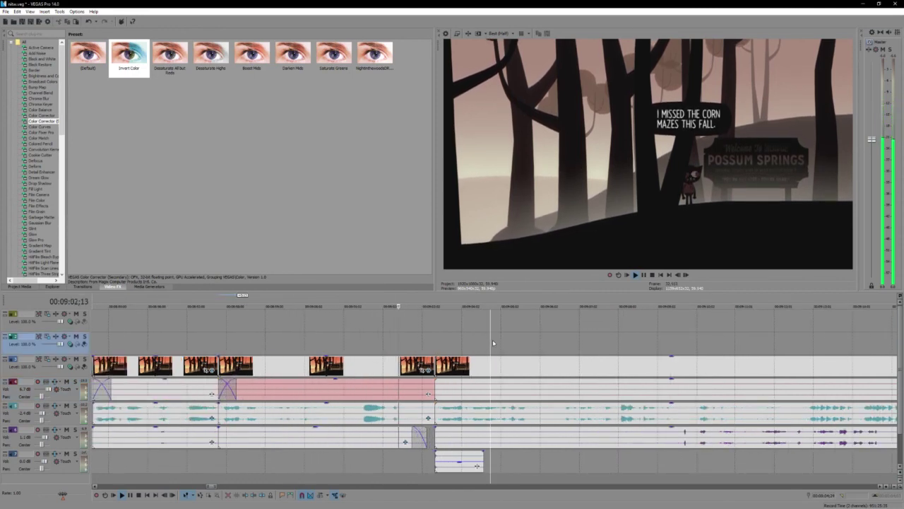
pyautogui.scroll(-2, 546, 391)
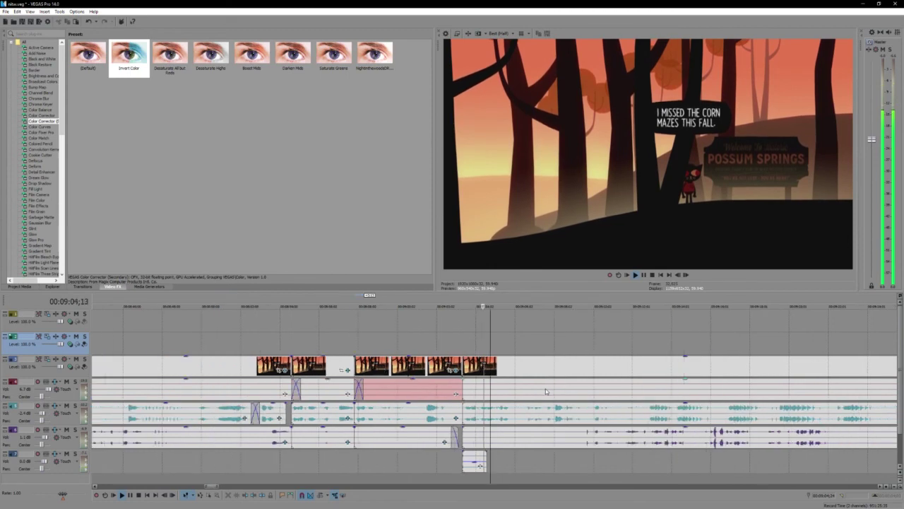
# Play on to 00:09:08;06 and split the forest video event there
pyautogui.click(546, 366)
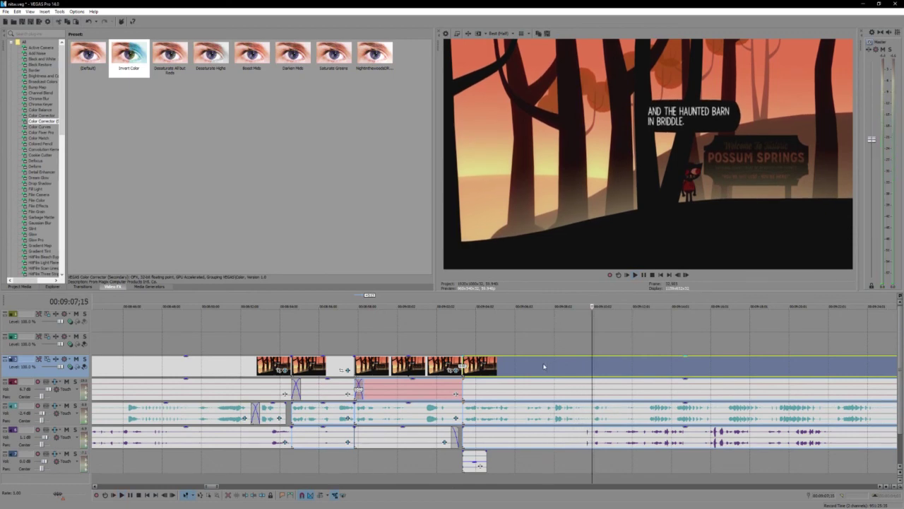
pyautogui.press('space')
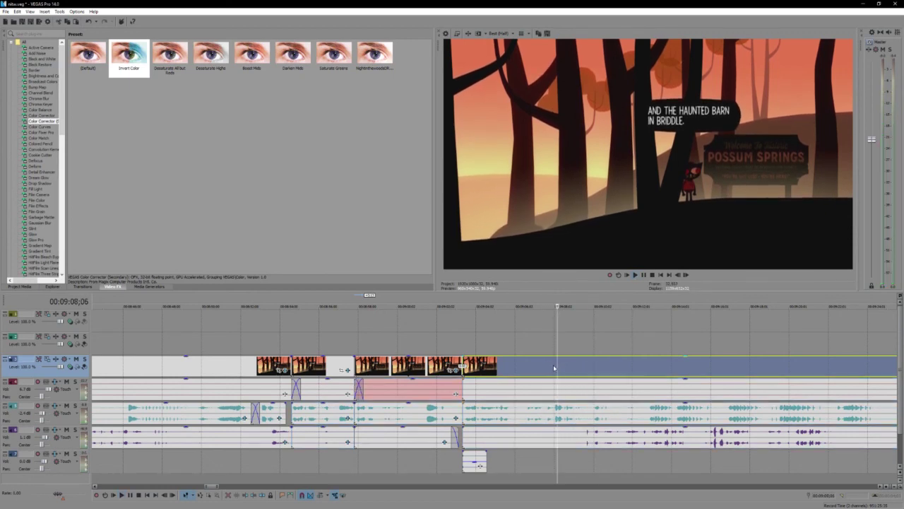
pyautogui.hotkey('ctrl', 'z')
pyautogui.hotkey('ctrl', 'z')
pyautogui.hotkey('ctrl', 'z')
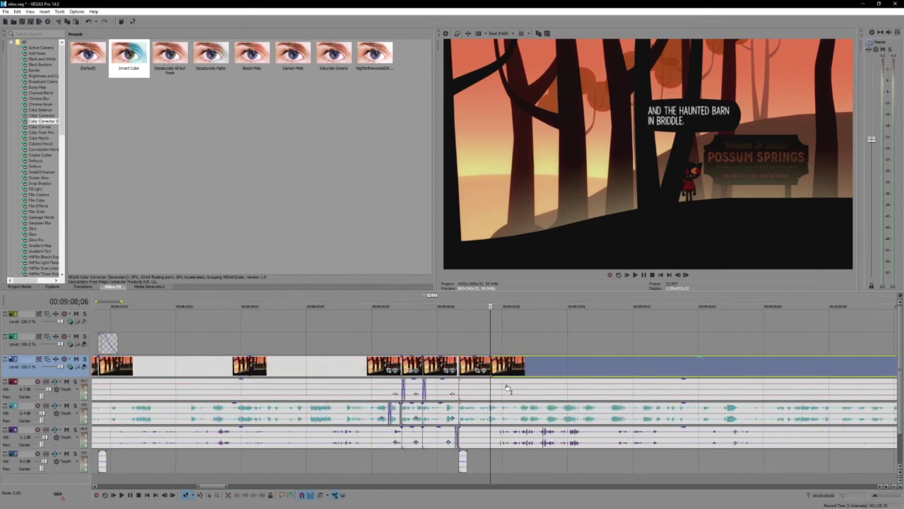
# Copy the "Behind the scenez" title and its sound event near 00:08:10 to the video split at 00:09:08;06
pyautogui.click(111, 343)
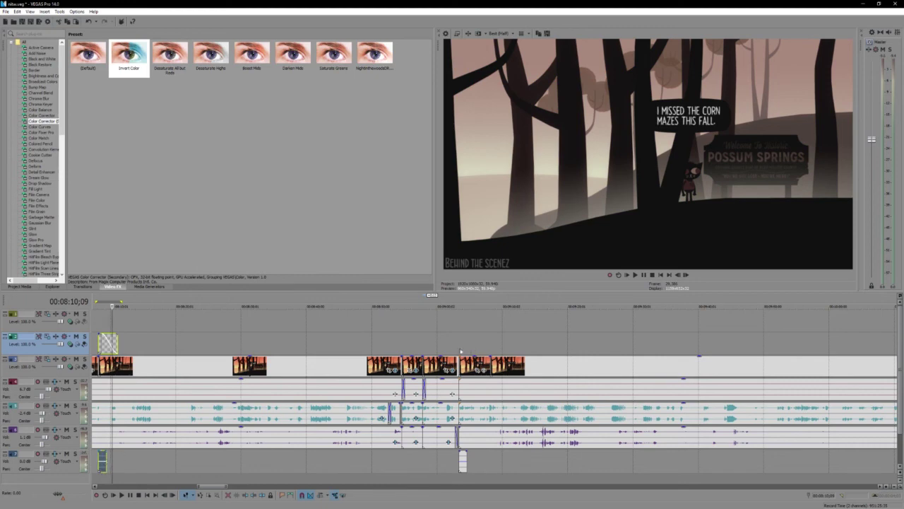
pyautogui.click(491, 345)
pyautogui.hotkey('ctrl', 'v')
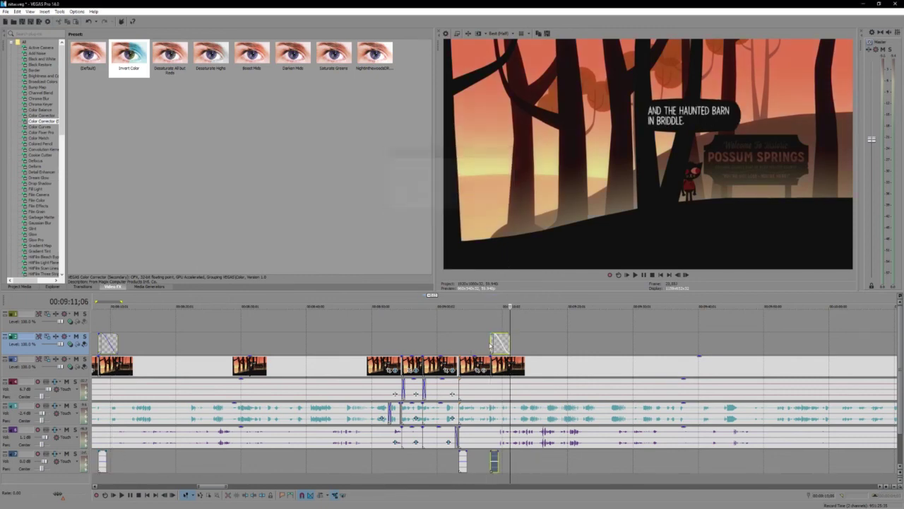
pyautogui.click(495, 363)
pyautogui.hotkey('ctrl', 'z')
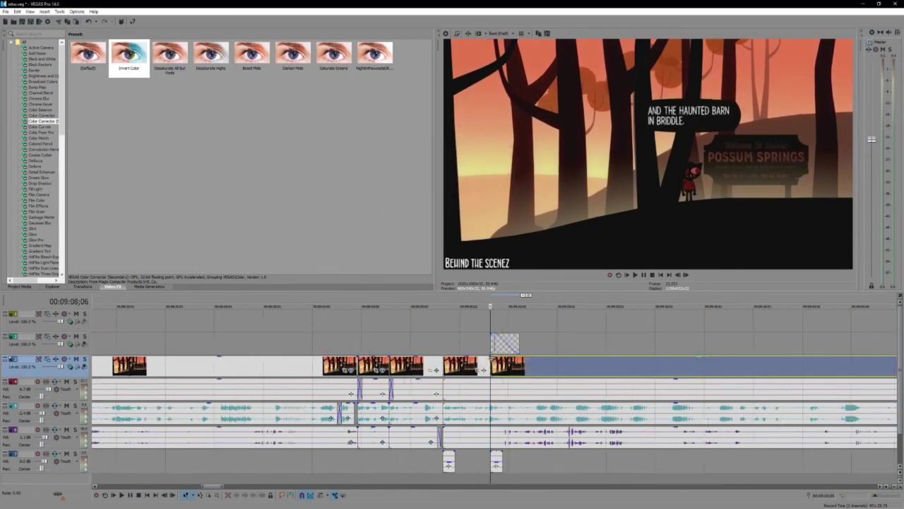
# Play back the section around 00:09:07 to 00:09:09 to check the pasted "Behind the scenez" title and sound
pyautogui.click(480, 345)
pyautogui.doubleClick(498, 345)
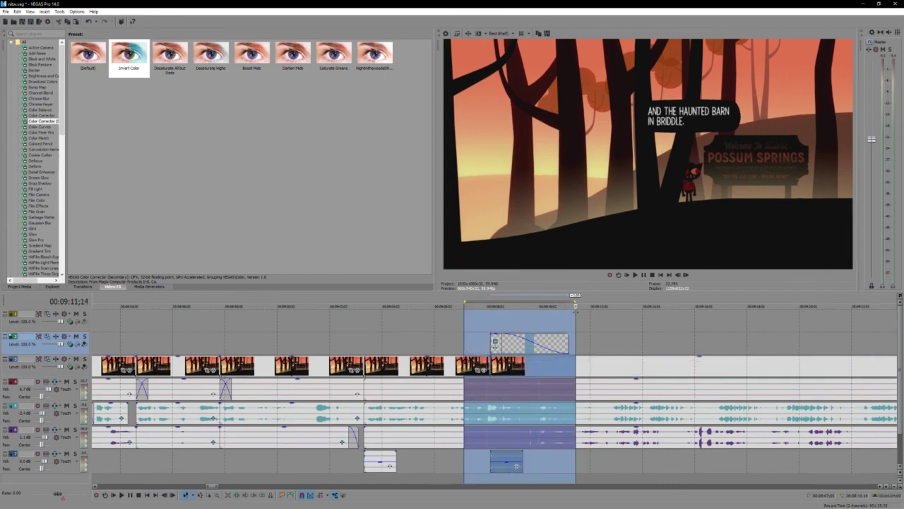
pyautogui.click(462, 342)
pyautogui.press('space')
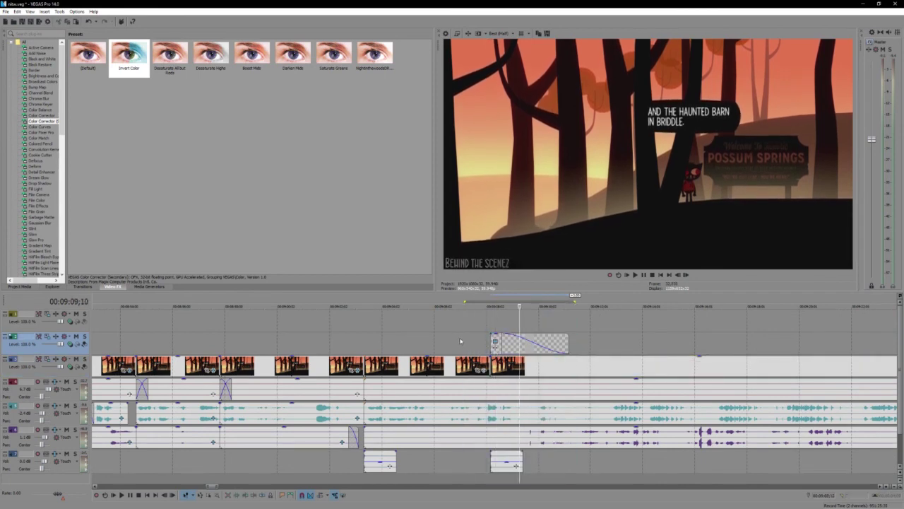
pyautogui.press('space')
pyautogui.press('space')
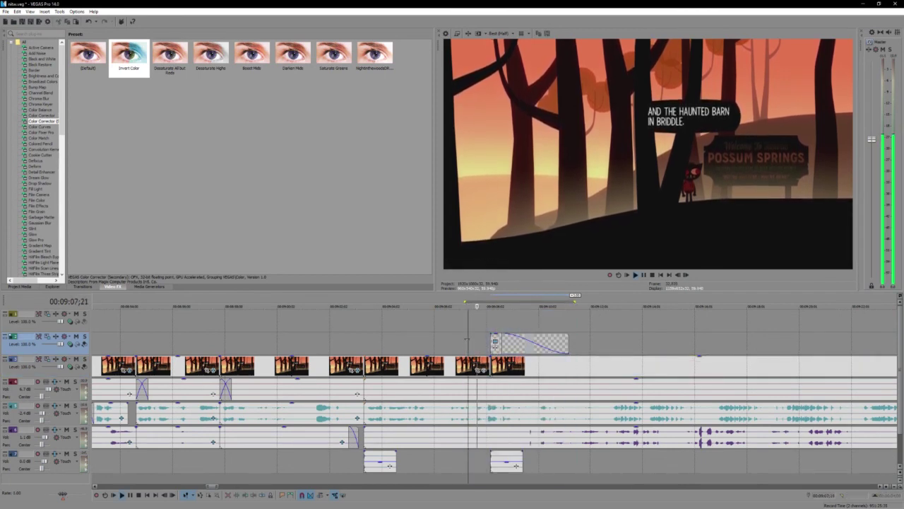
pyautogui.scroll(-2, 467, 339)
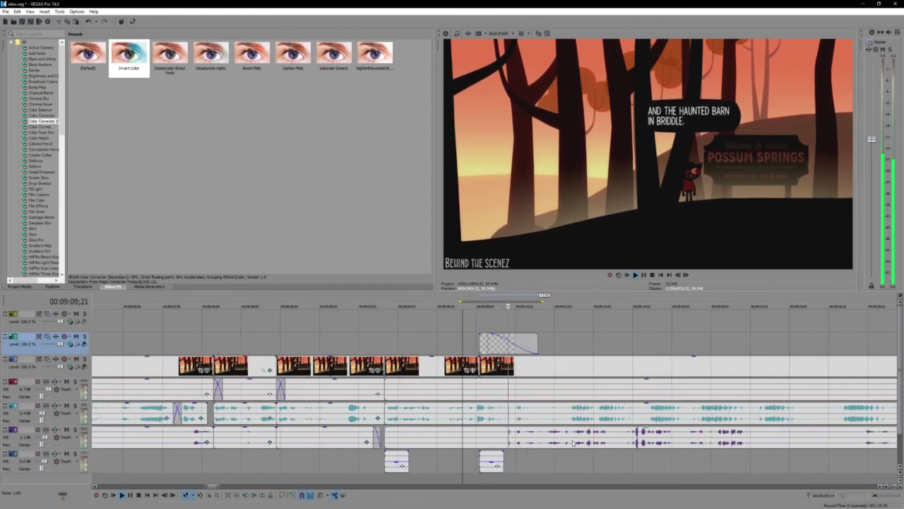
# Listen through the commentary and purple audio from about 00:09:10 to 00:09:57 to find the next segment to cut
pyautogui.click(573, 443)
pyautogui.scroll(-2, 573, 443)
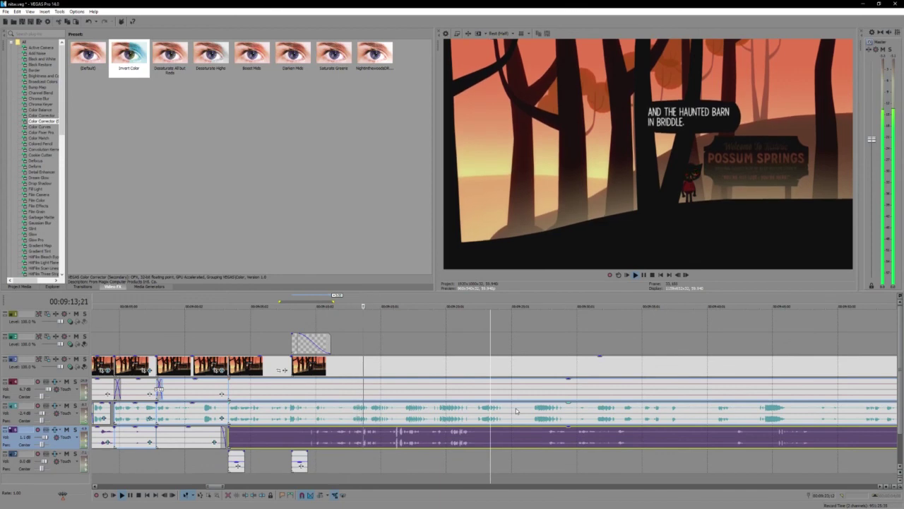
pyautogui.scroll(-2, 516, 410)
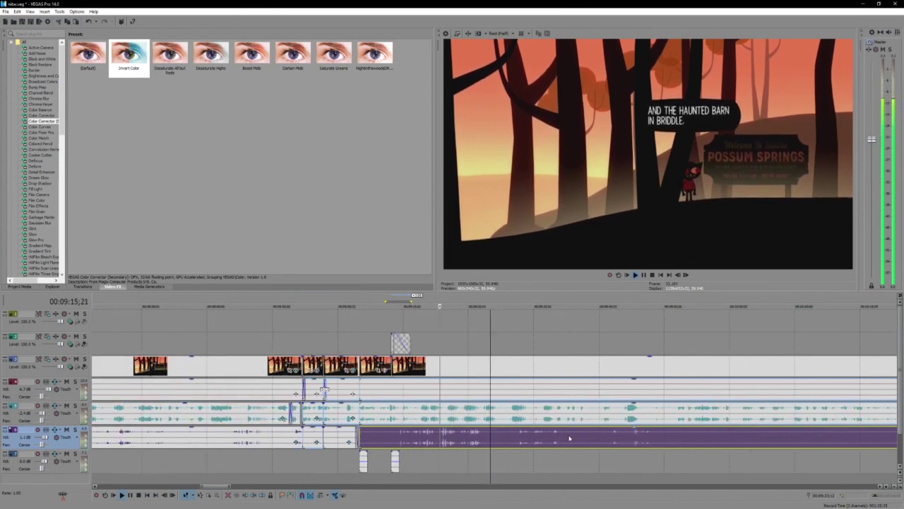
pyautogui.scroll(2, 569, 438)
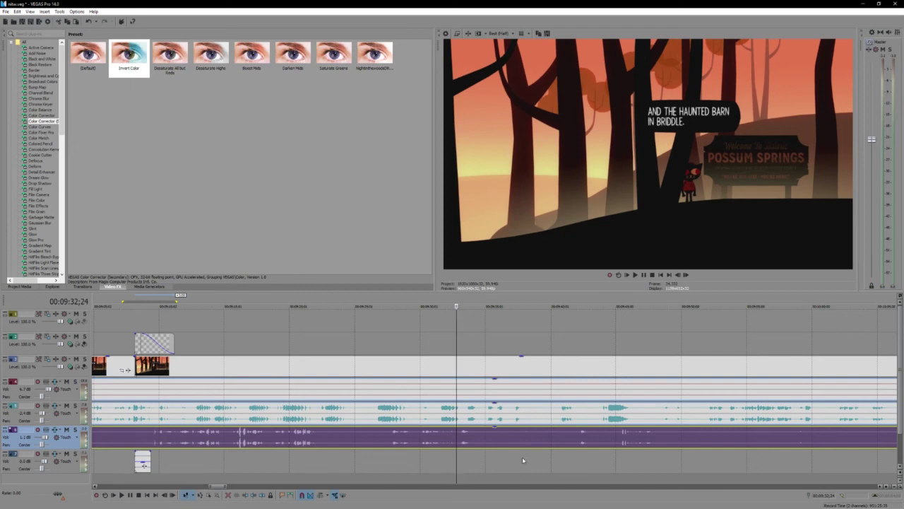
pyautogui.press('space')
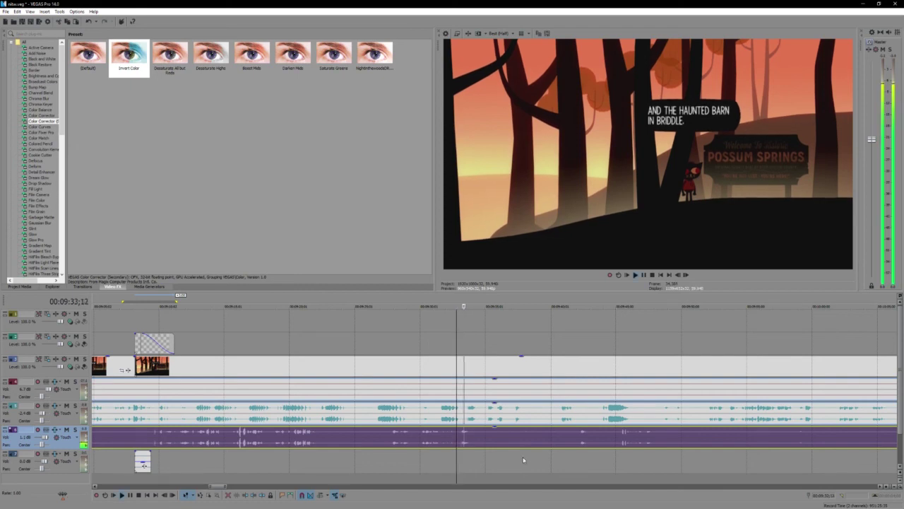
pyautogui.scroll(-1, 525, 460)
pyautogui.scroll(-1, 524, 460)
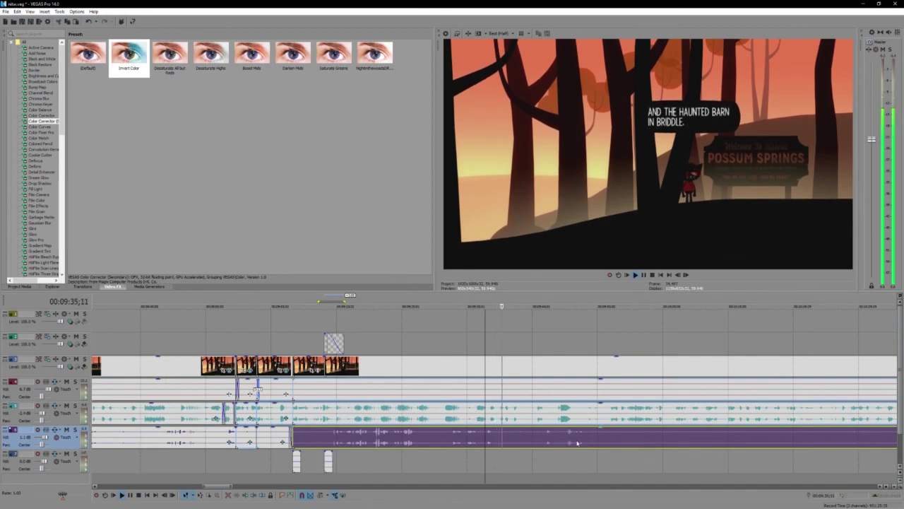
pyautogui.scroll(2, 579, 438)
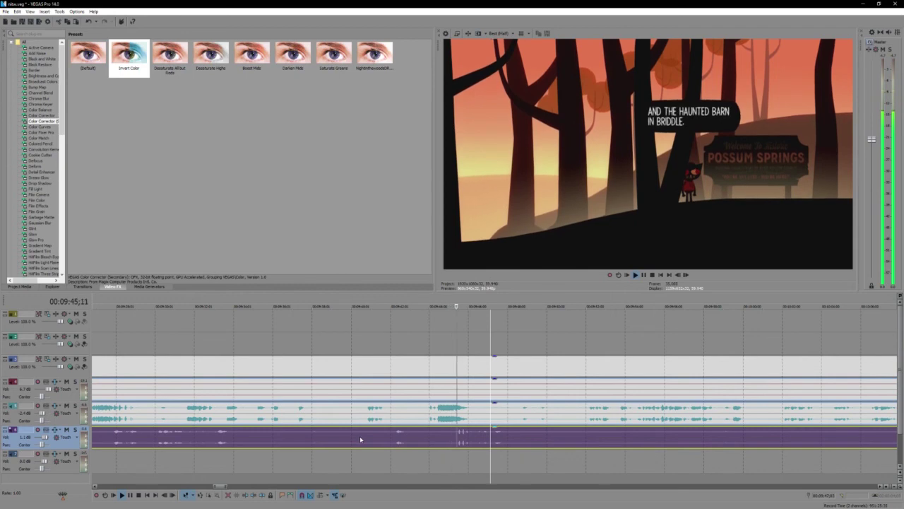
pyautogui.scroll(-3, 505, 437)
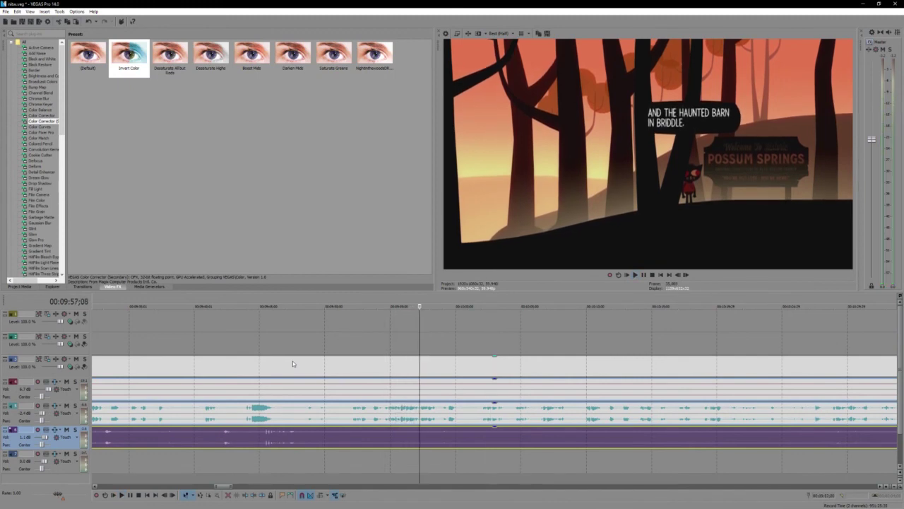
# Replay the passage after the loud sound near 00:09:45 and split the video and audio events at 00:09:46;13
pyautogui.click(270, 364)
pyautogui.click(260, 367)
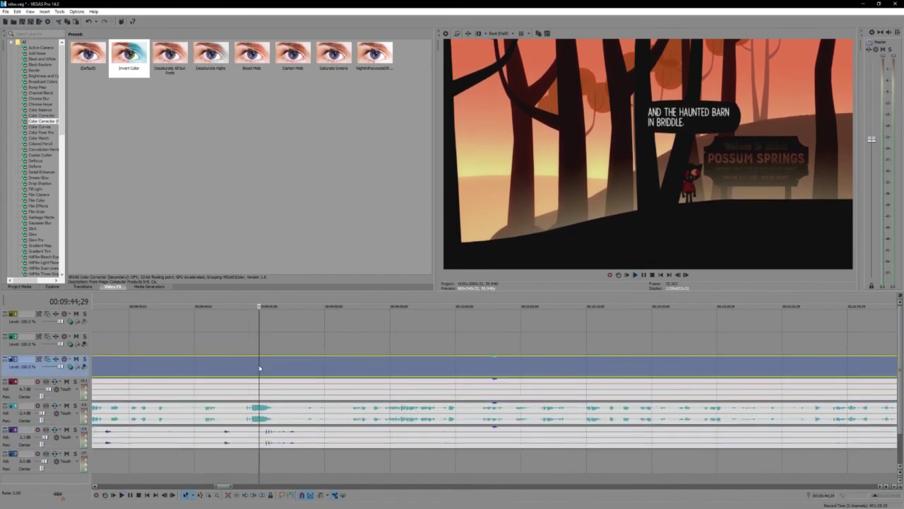
pyautogui.scroll(3, 438, 368)
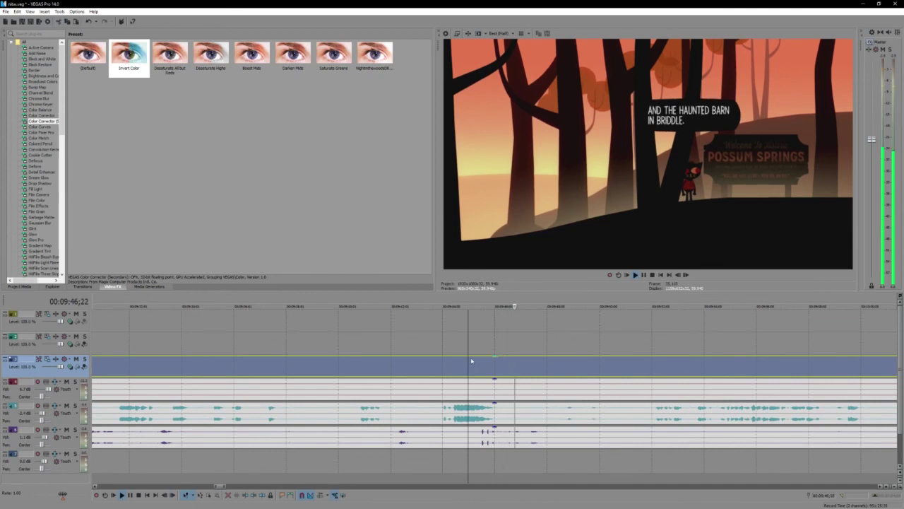
pyautogui.click(446, 366)
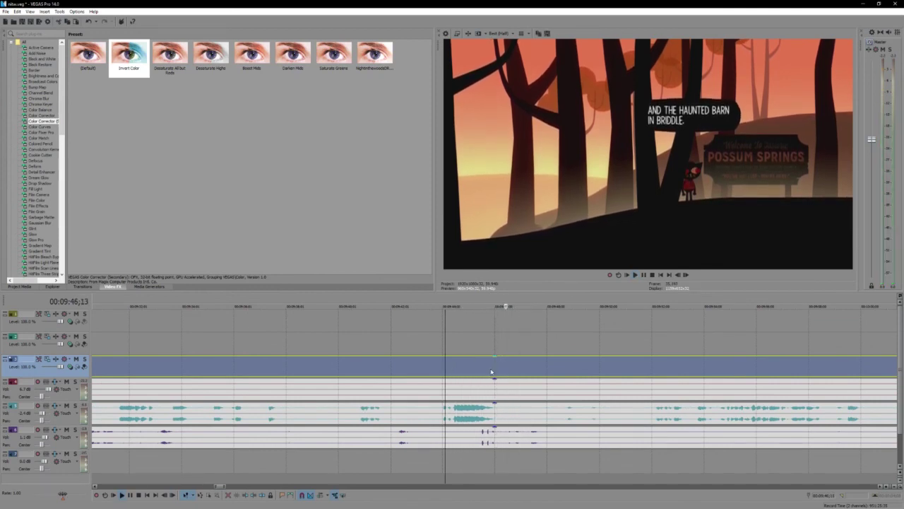
pyautogui.hotkey('ctrl', 'v')
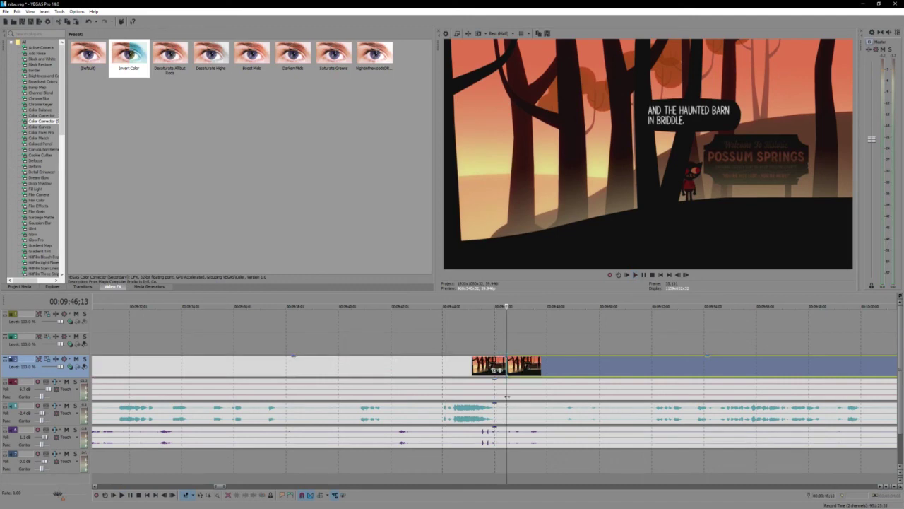
pyautogui.click(507, 396)
pyautogui.keyDown('ctrl'); pyautogui.click(537, 374); pyautogui.keyUp('ctrl')
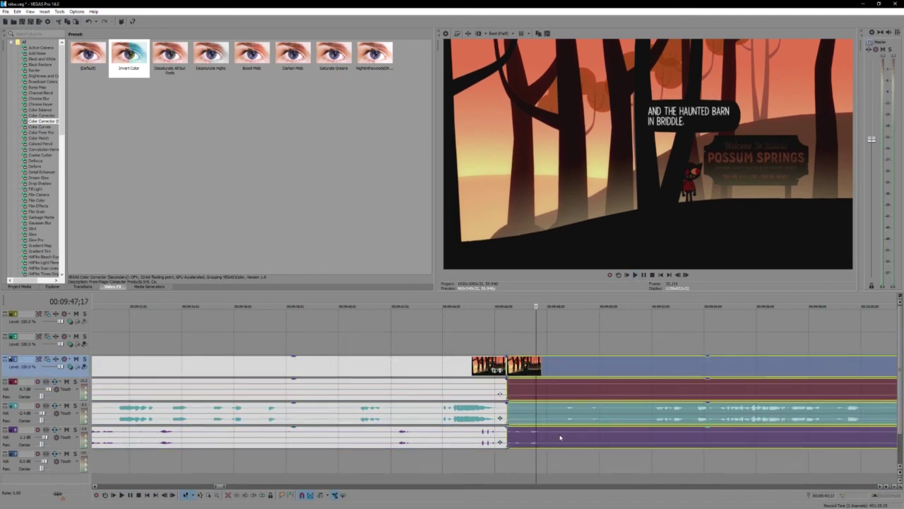
# Trim the start of the video and audio events after the split to about 00:10:02 and play back from there
pyautogui.scroll(-1, 481, 400)
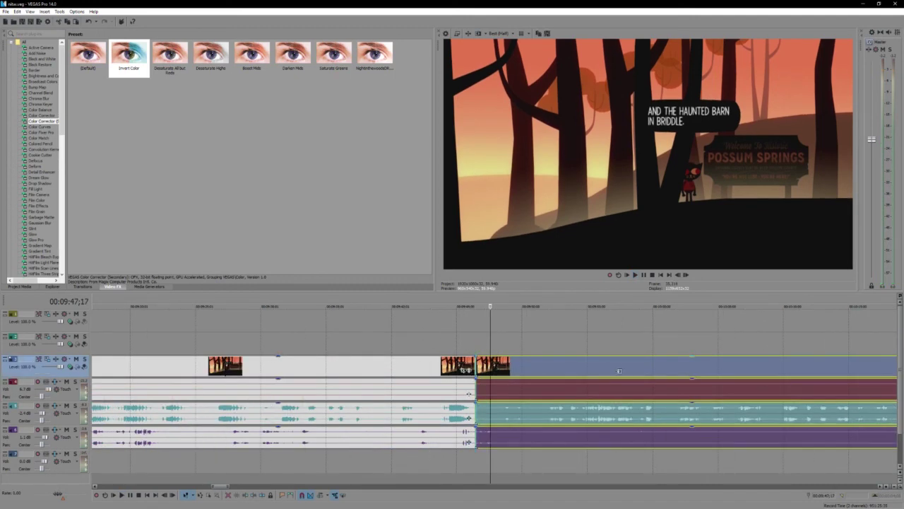
pyautogui.moveTo(619, 371); pyautogui.dragTo(819, 371)
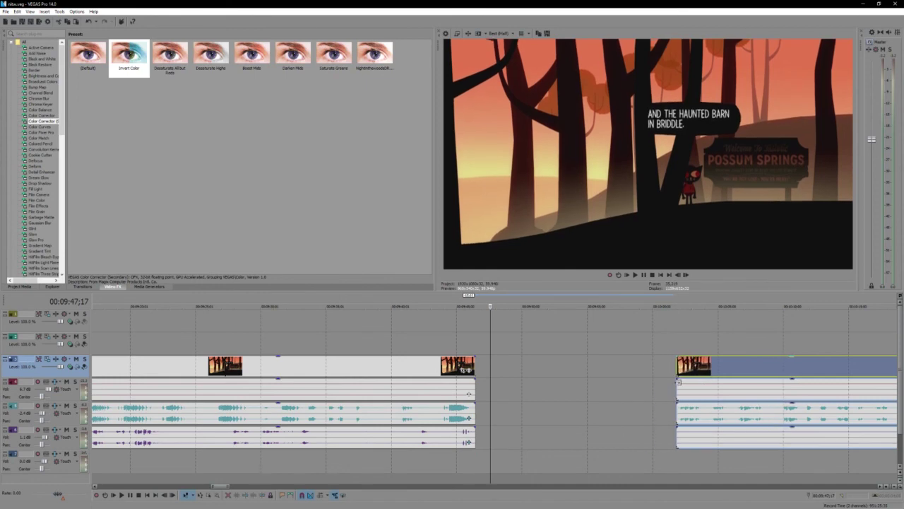
pyautogui.click(689, 390)
pyautogui.press('space')
pyautogui.scroll(2, 544, 395)
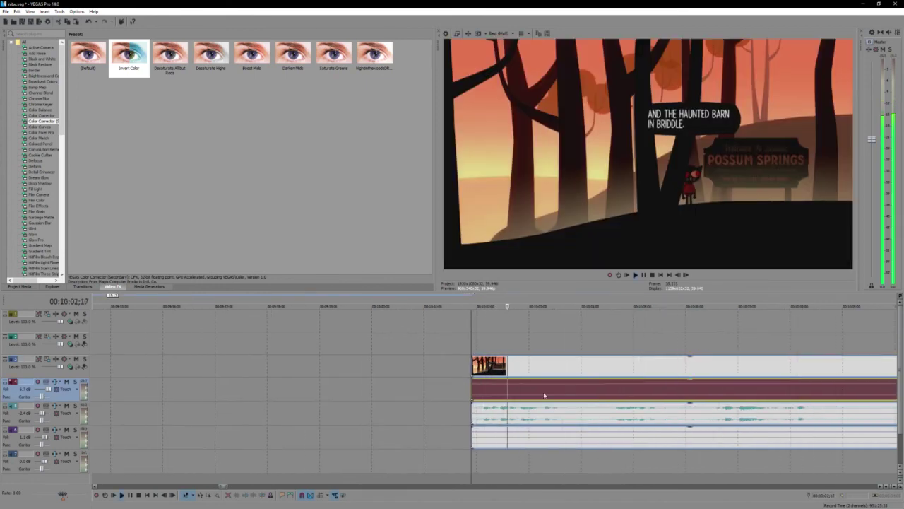
pyautogui.scroll(-1, 489, 372)
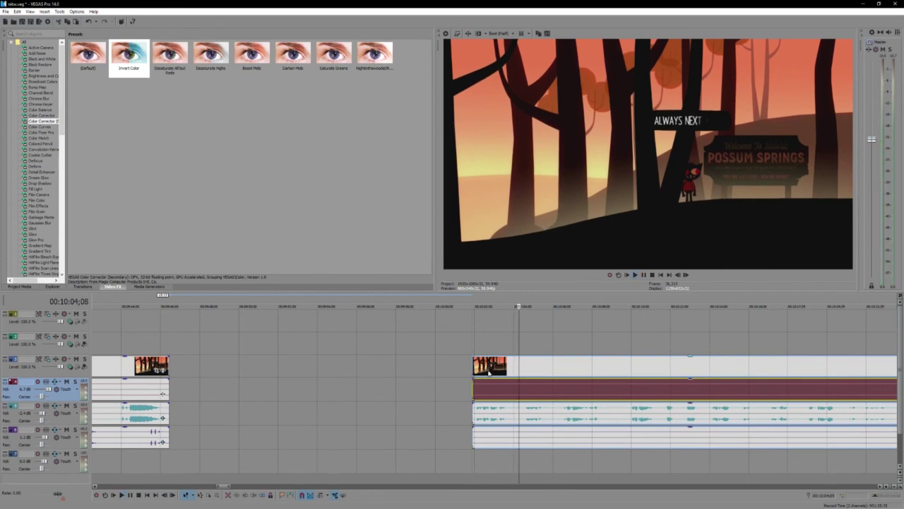
# Move the trimmed video and audio events back against the cut at 00:09:46;13 to close the gap
pyautogui.scroll(-2, 489, 373)
pyautogui.click(487, 380)
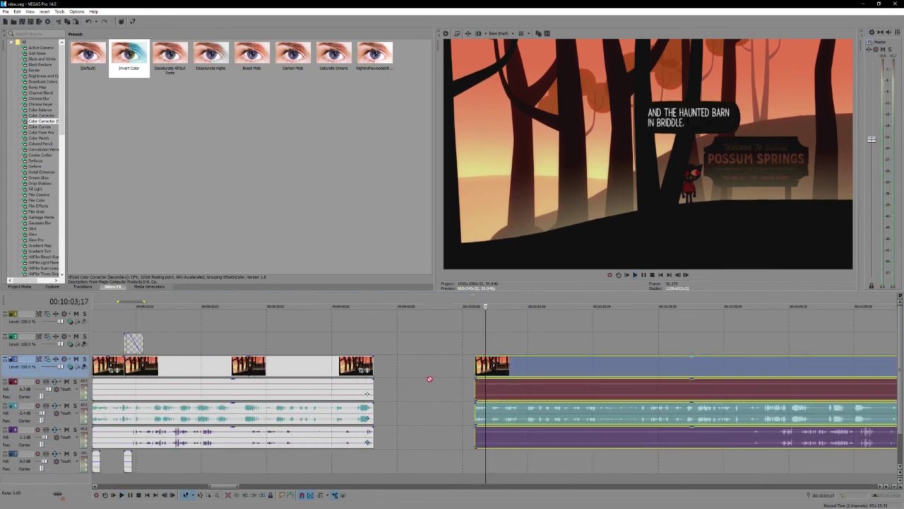
pyautogui.moveTo(491, 366); pyautogui.dragTo(397, 368)
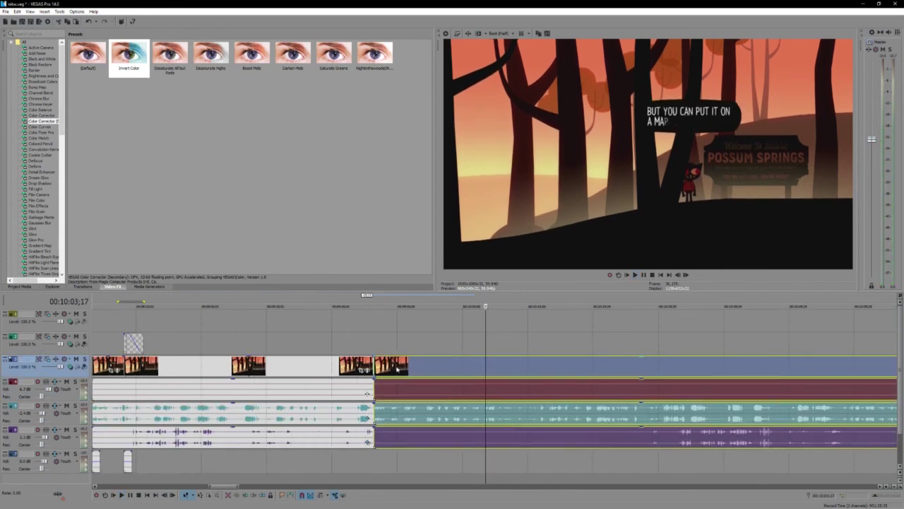
# Copy the event attributes of the desaturated clip at 00:08:18 and paste them onto the video clip between about 00:09:09 and 00:09:46
pyautogui.click(218, 377)
pyautogui.scroll(2, 213, 369)
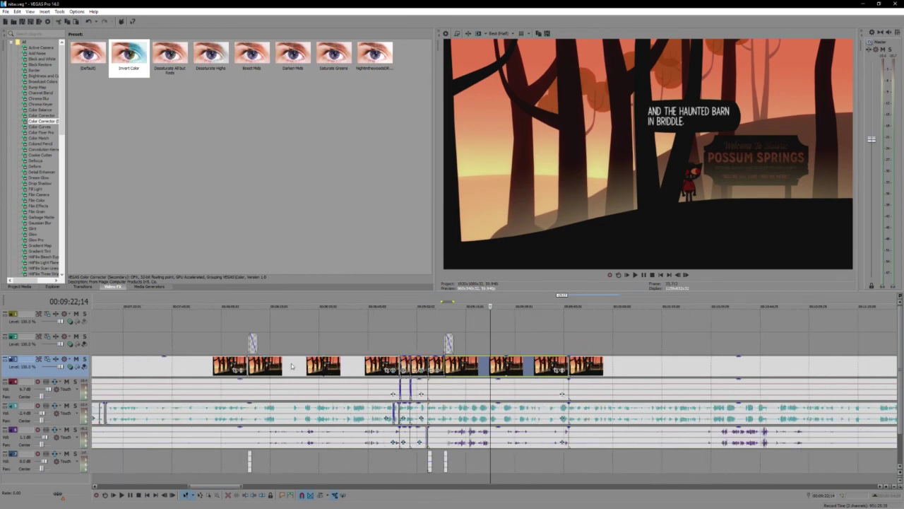
pyautogui.click(281, 370)
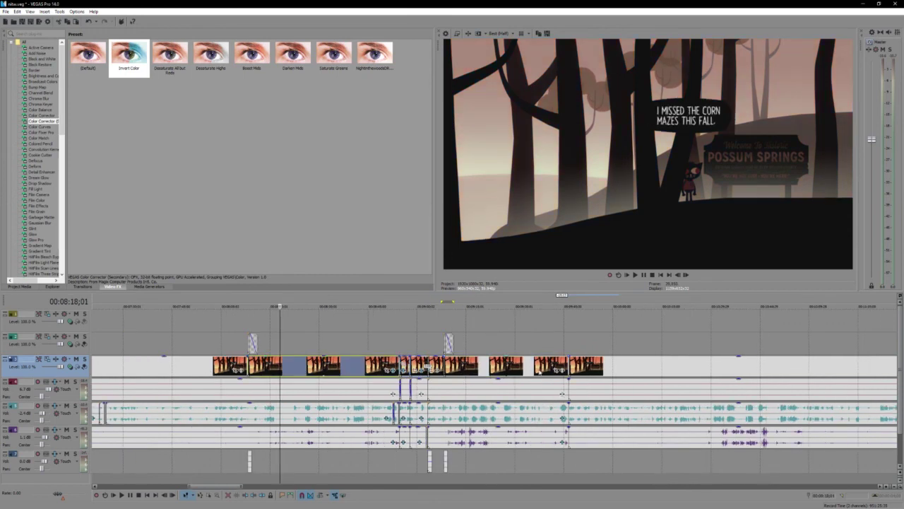
pyautogui.click(516, 367)
pyautogui.scroll(3, 517, 368)
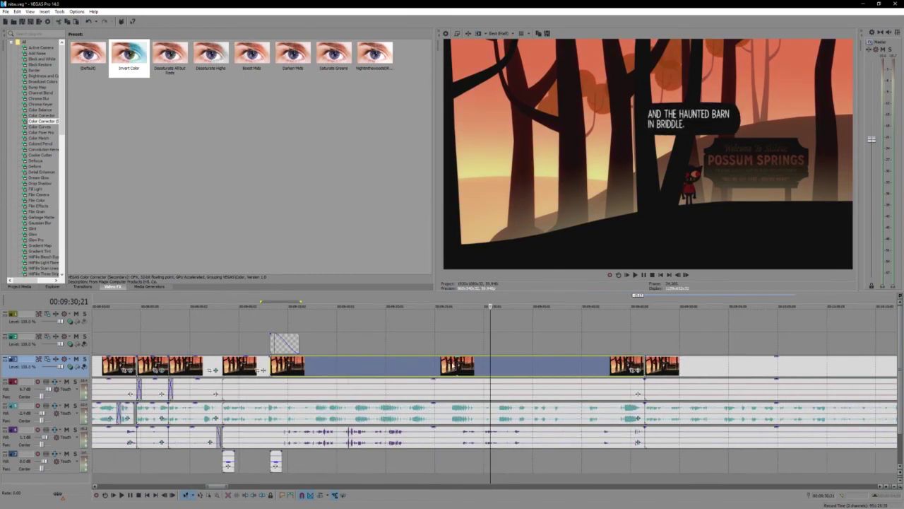
pyautogui.rightClick(451, 364)
pyautogui.click(476, 200)
# Copy the transition sound at the 00:09:09 cut and paste it at the 00:09:46;13 cut on the same track
pyautogui.click(279, 457)
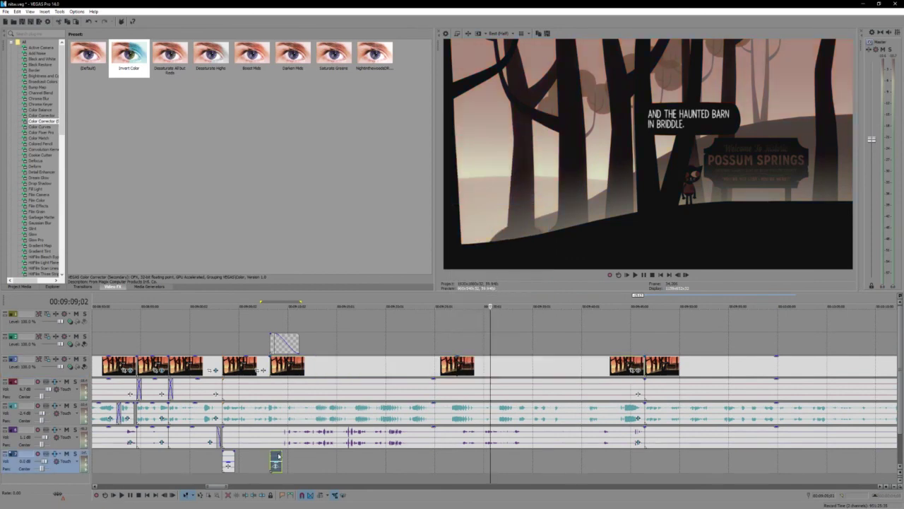
pyautogui.click(646, 458)
pyautogui.hotkey('ctrl', 'v')
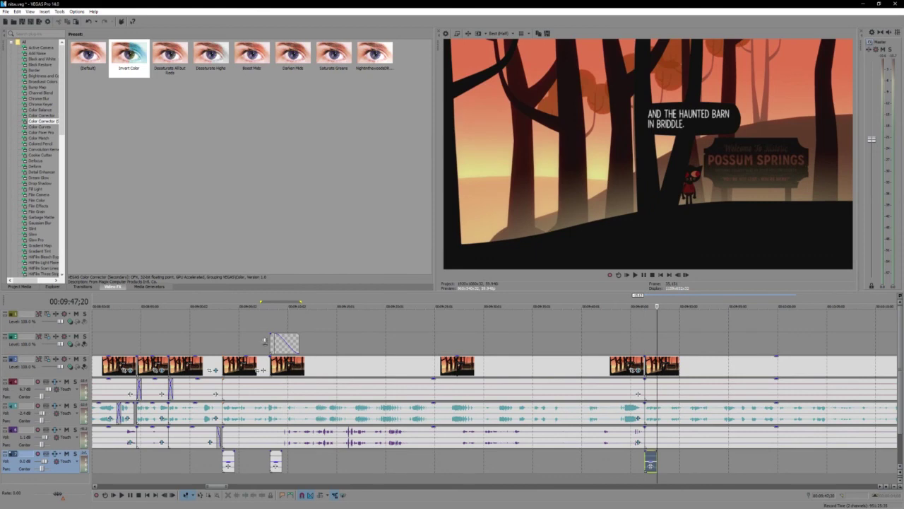
# Mark a loop region from about 00:09:44 to 00:09:48 and play back the cut to check the desaturation and transition sound
pyautogui.click(342, 337)
pyautogui.click(504, 305)
pyautogui.click(626, 303)
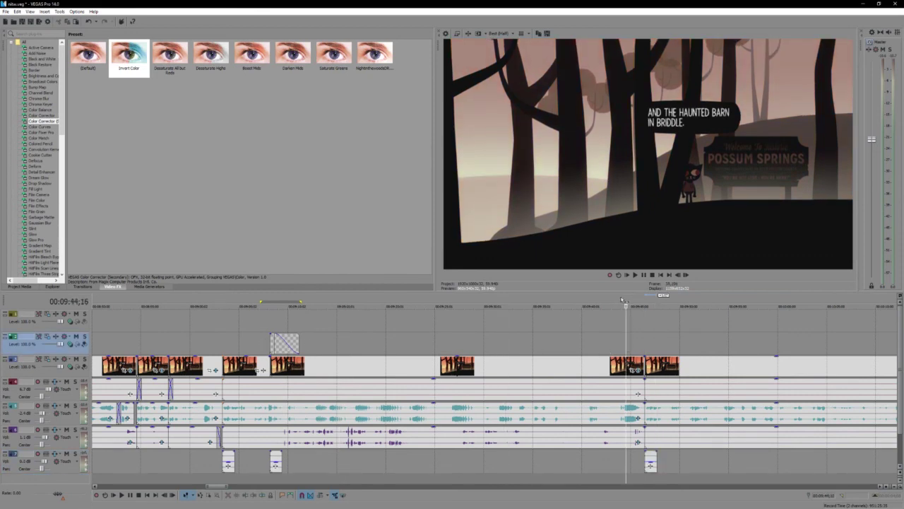
pyautogui.moveTo(621, 299); pyautogui.dragTo(673, 301)
pyautogui.press('space')
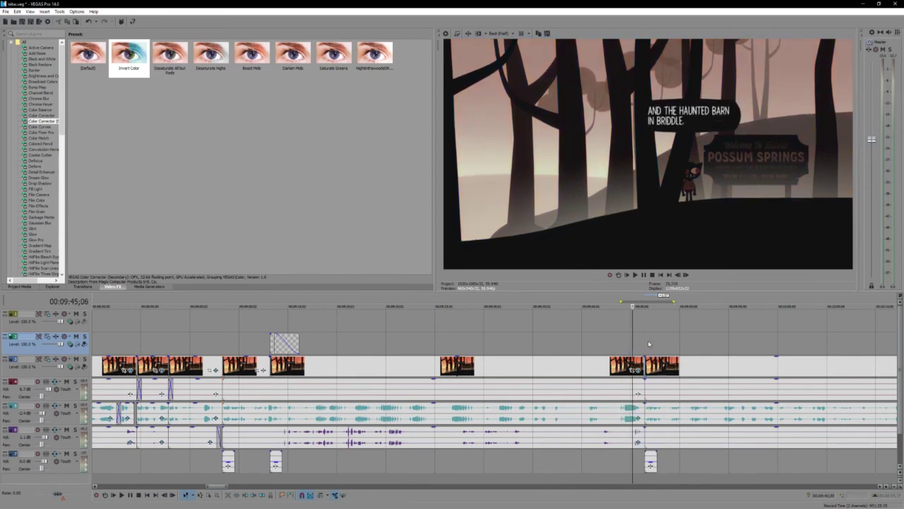
pyautogui.scroll(-2, 648, 340)
pyautogui.scroll(4, 584, 365)
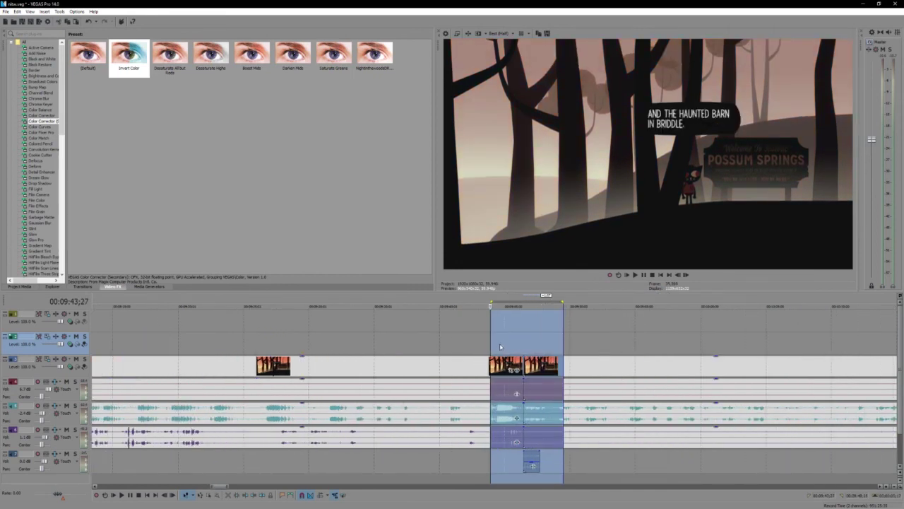
pyautogui.click(494, 344)
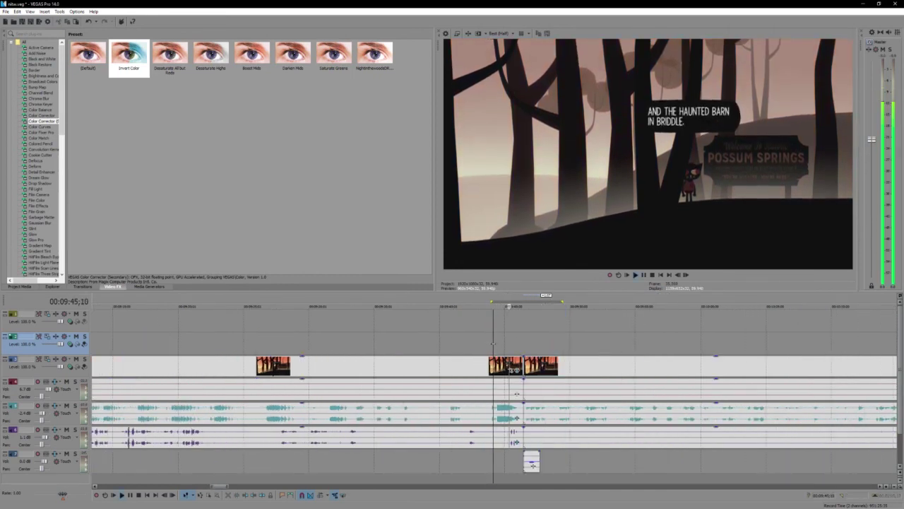
pyautogui.scroll(3, 493, 344)
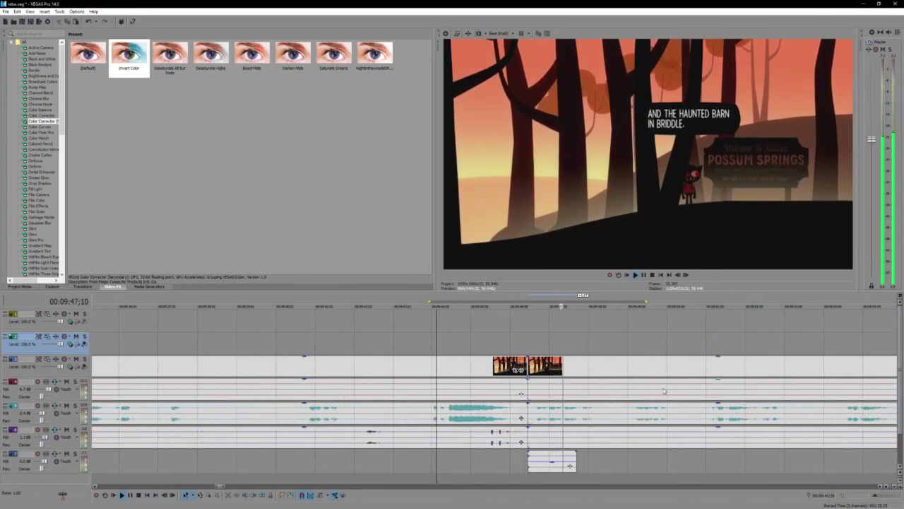
pyautogui.scroll(-5, 664, 391)
# Play on through the commentary after the transition and split the video and audio events at 00:10:10;01
pyautogui.click(571, 440)
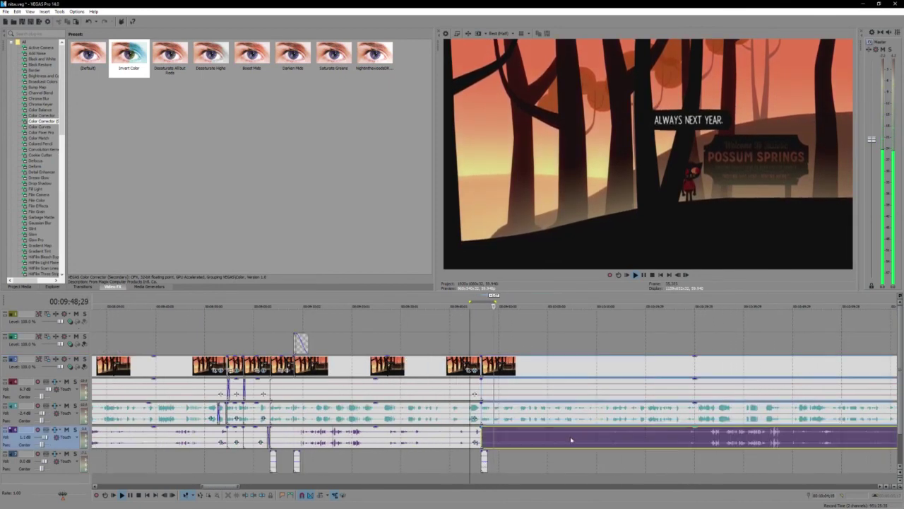
pyautogui.scroll(2, 571, 439)
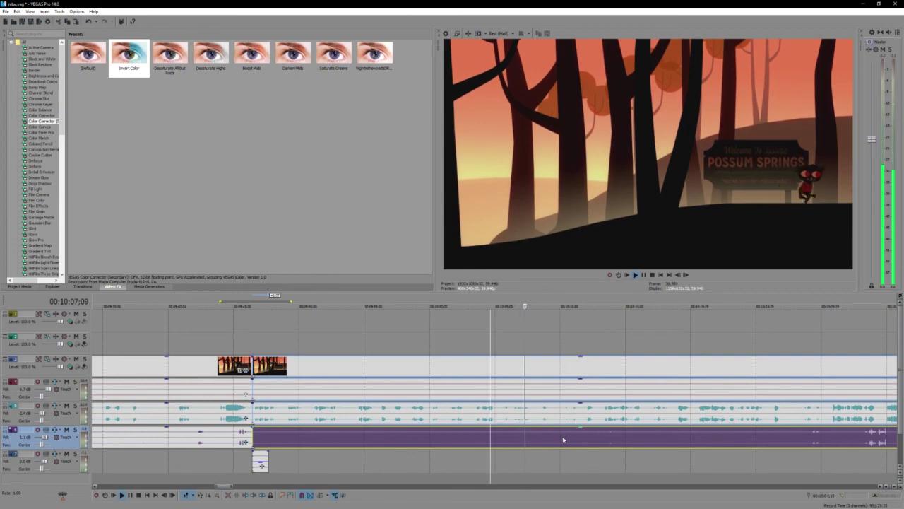
pyautogui.click(563, 366)
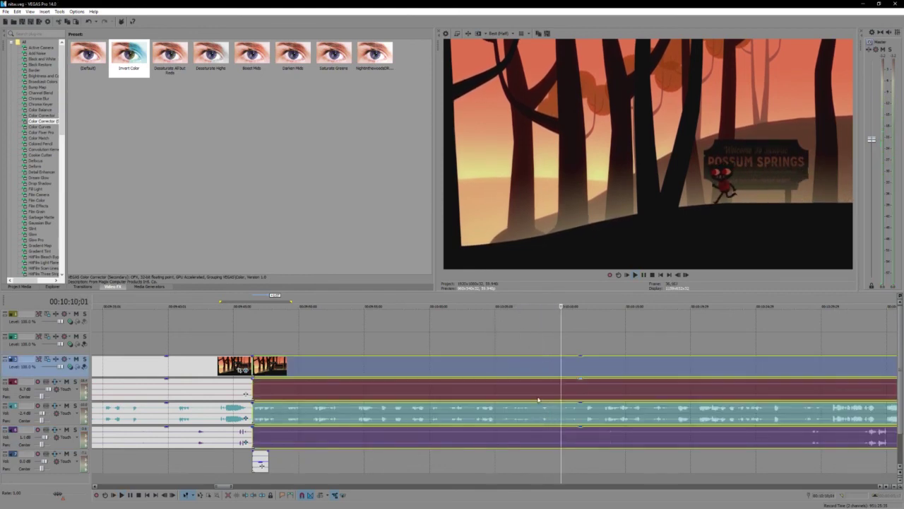
pyautogui.scroll(-1, 537, 400)
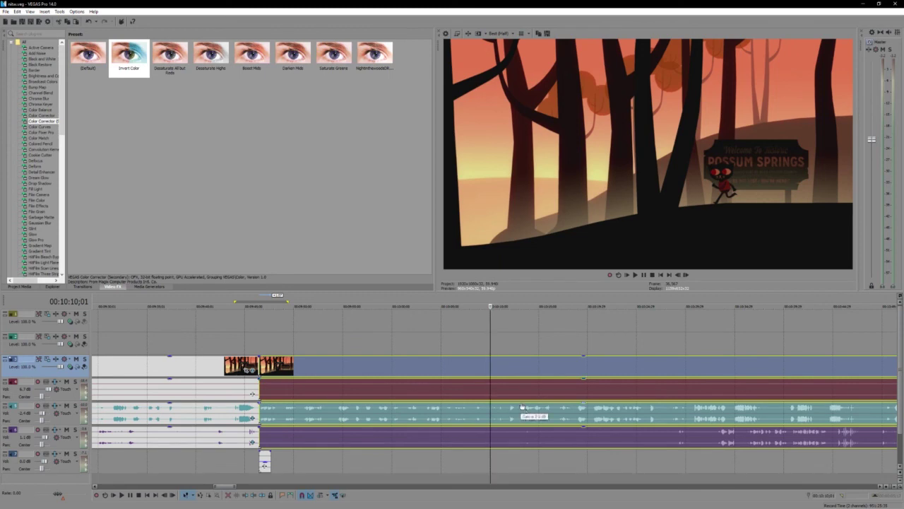
pyautogui.press('s')
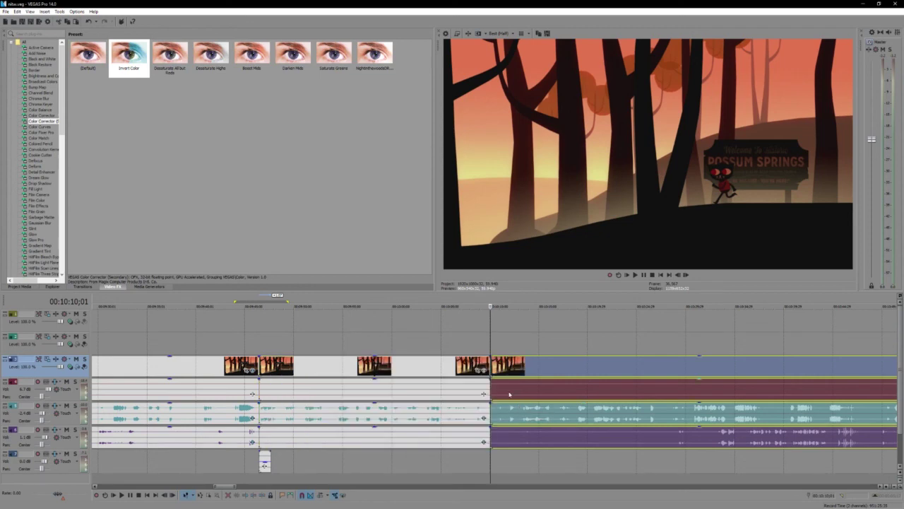
# Listen through the commentary and purple audio from 00:10:10;01 to about 00:11:15 to find where the next cut segment ends
pyautogui.press('Down')
pyautogui.press('Down')
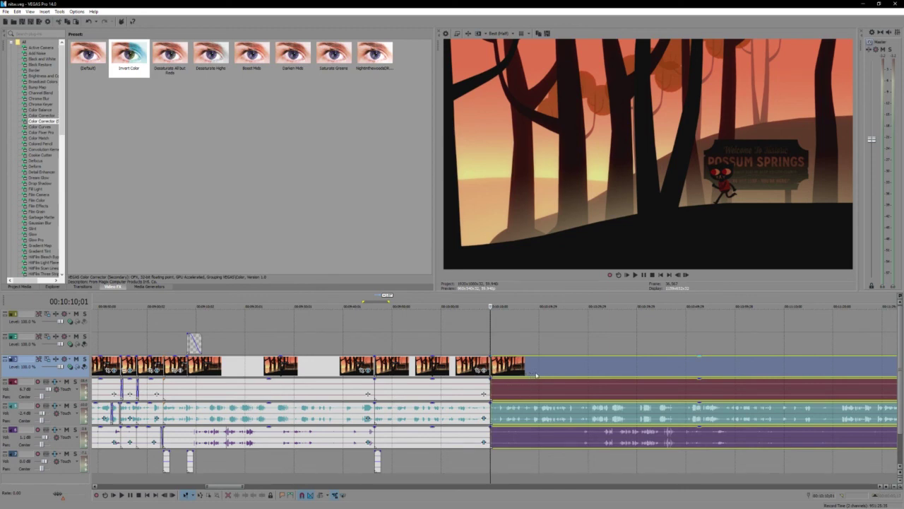
pyautogui.scroll(3, 538, 375)
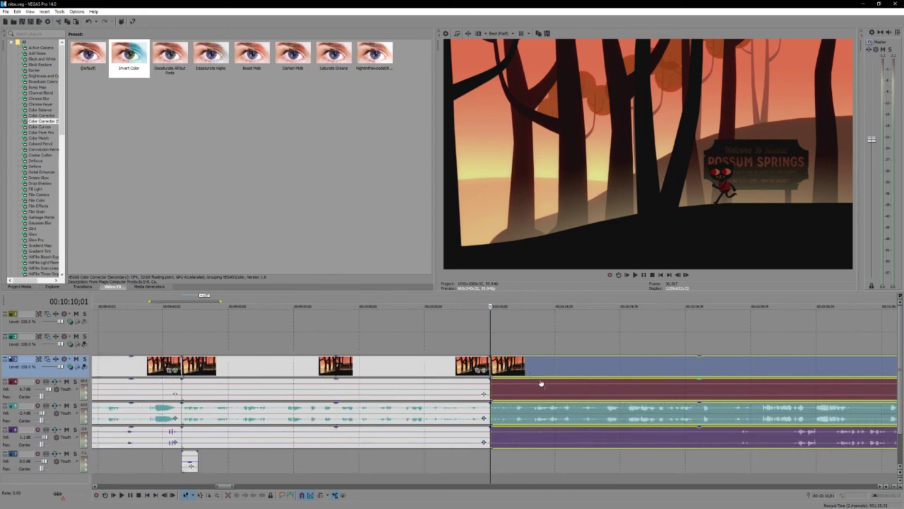
pyautogui.scroll(2, 553, 397)
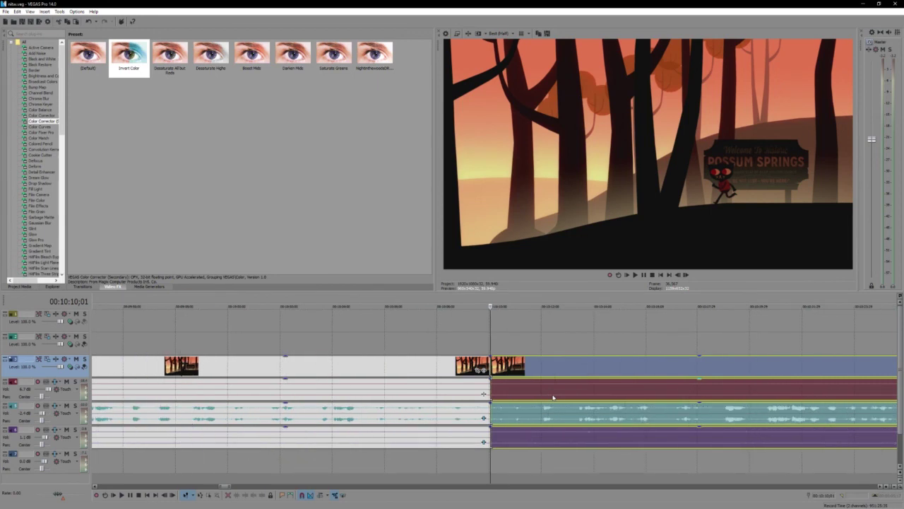
pyautogui.scroll(1, 553, 397)
pyautogui.press('space')
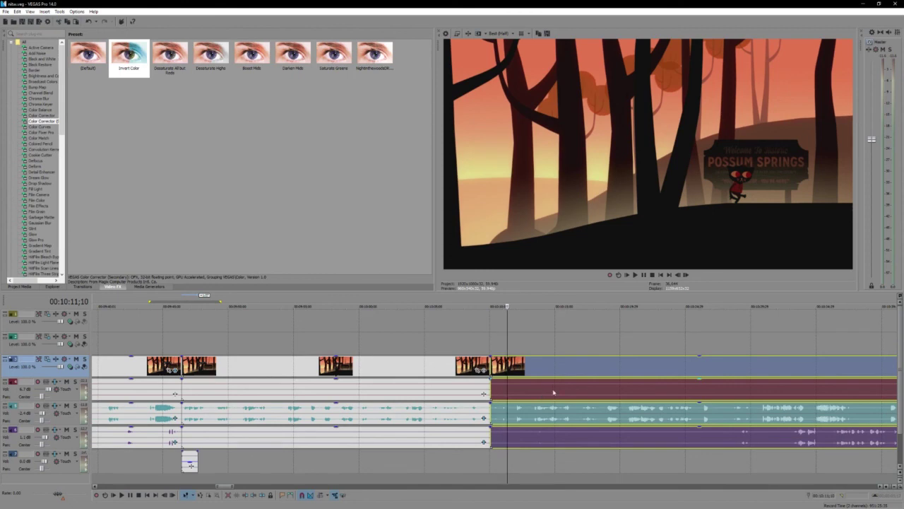
pyautogui.scroll(-2, 554, 395)
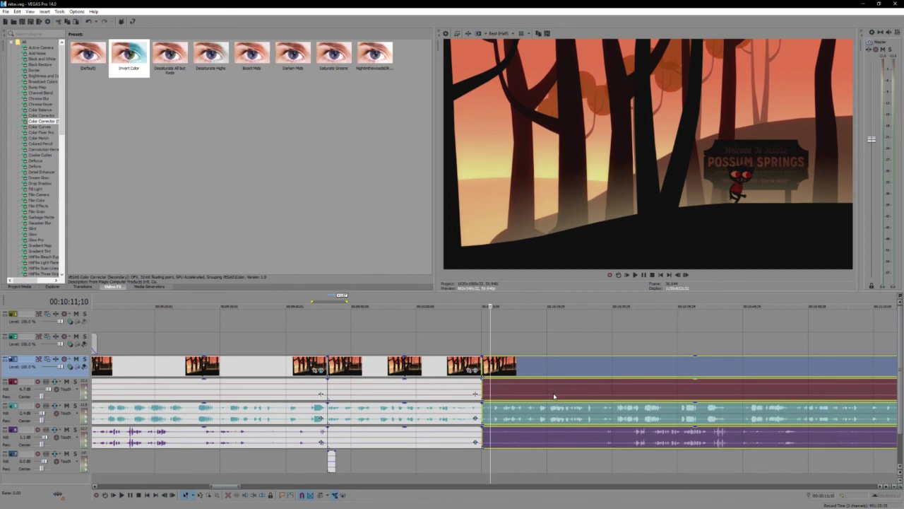
pyautogui.press('space')
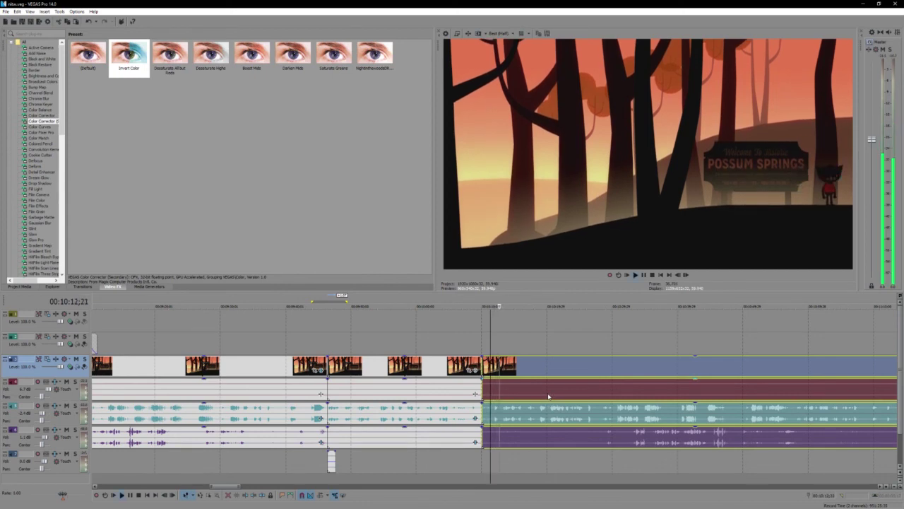
pyautogui.scroll(-2, 548, 396)
pyautogui.click(566, 442)
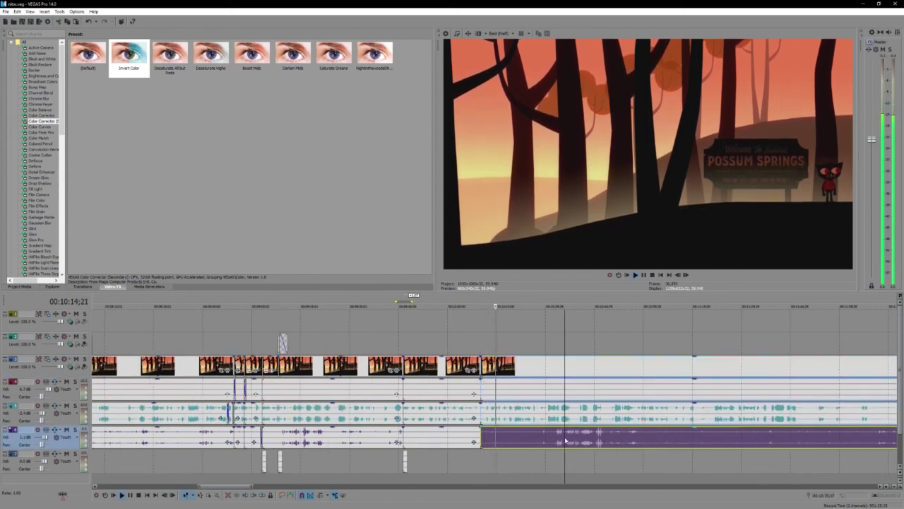
pyautogui.scroll(2, 566, 441)
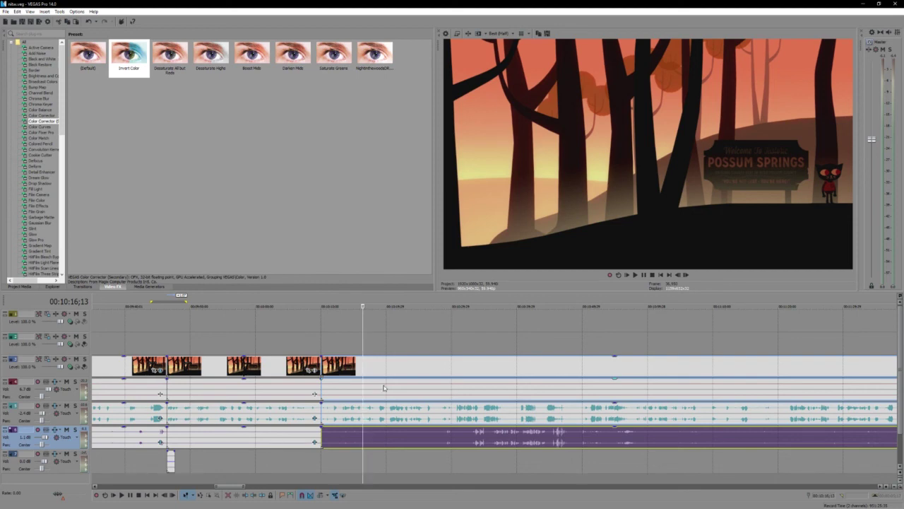
pyautogui.press('space')
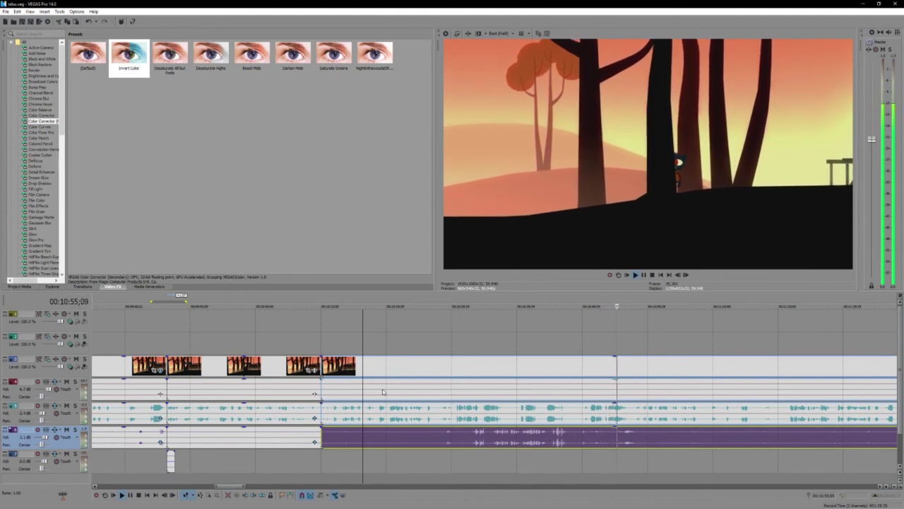
pyautogui.scroll(-2, 383, 391)
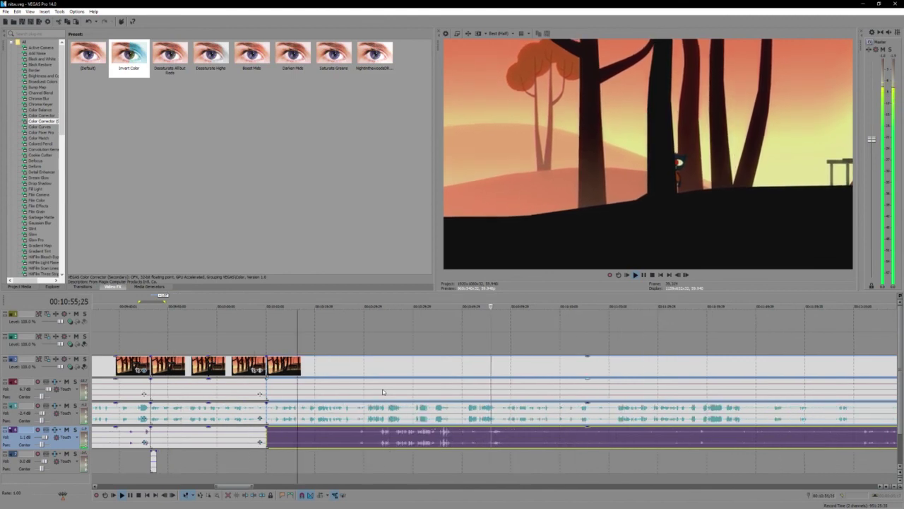
pyautogui.click(526, 444)
pyautogui.scroll(-2, 527, 444)
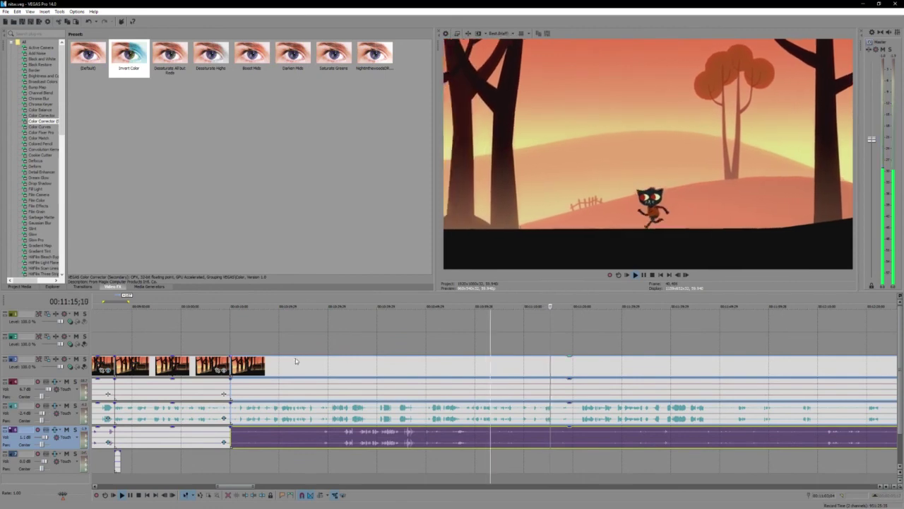
# Trim the start of the events after the split and move them back over the 00:10:10;01 cut with a short crossfade
pyautogui.press('space')
pyautogui.moveTo(233, 365)
pyautogui.mouseDown()
pyautogui.moveTo(586, 365)
pyautogui.moveTo(236, 366)
pyautogui.mouseUp()
pyautogui.click(233, 365)
pyautogui.scroll(1, 535, 370)
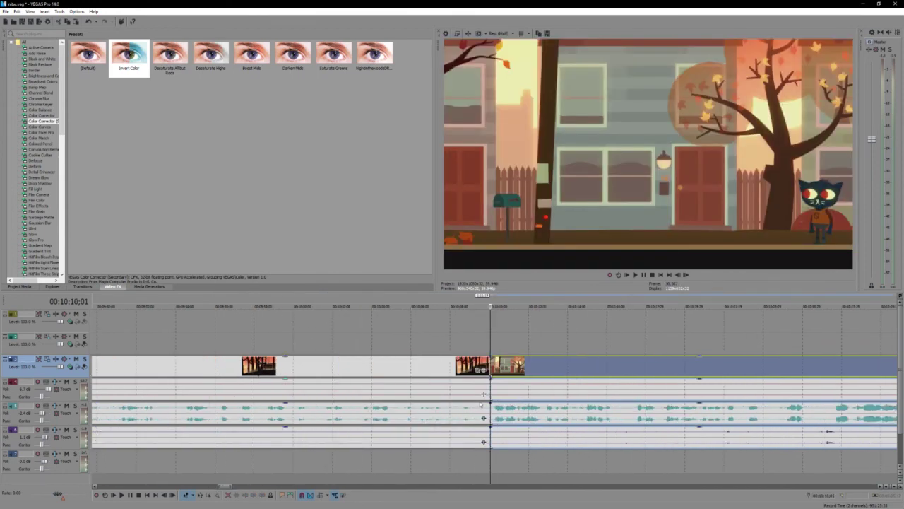
pyautogui.moveTo(535, 371); pyautogui.dragTo(528, 370)
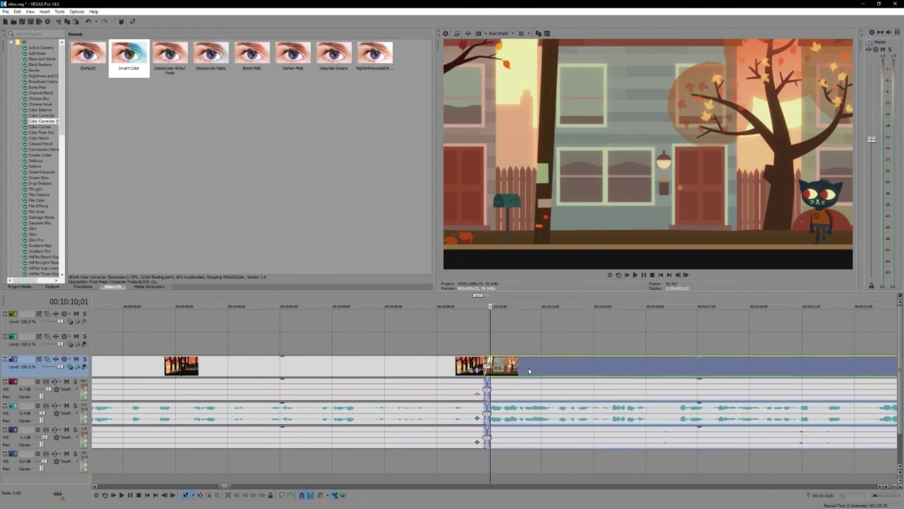
# Mark a loop region around the new crossfade near 00:10:10 and play back the transition into the house scene
pyautogui.click(427, 373)
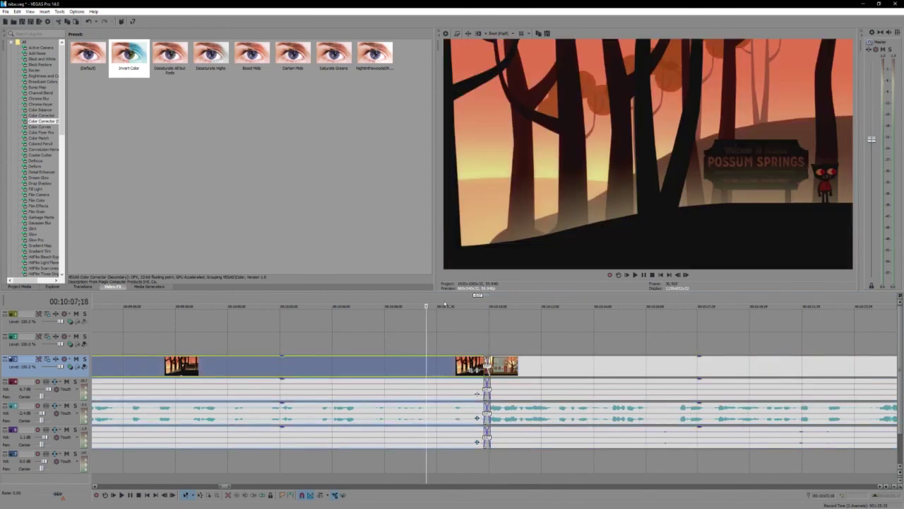
pyautogui.moveTo(445, 305); pyautogui.dragTo(514, 325)
pyautogui.press('space')
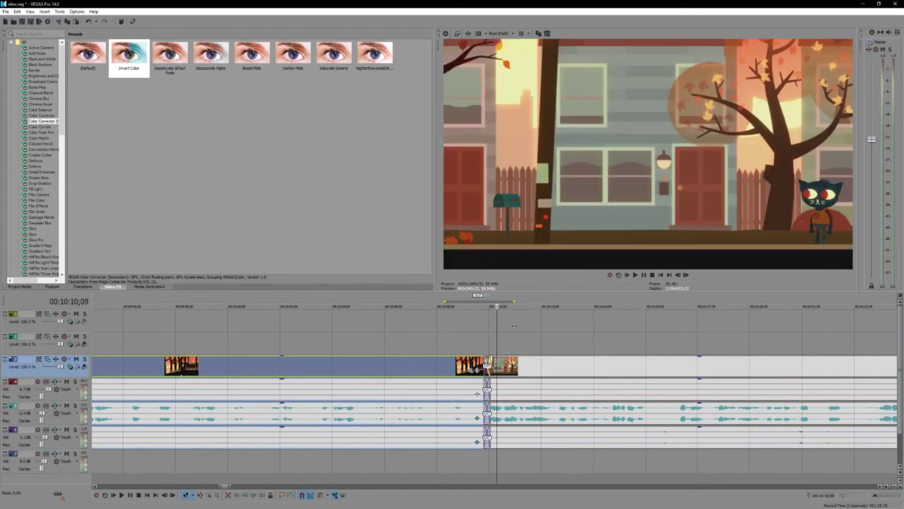
pyautogui.click(450, 342)
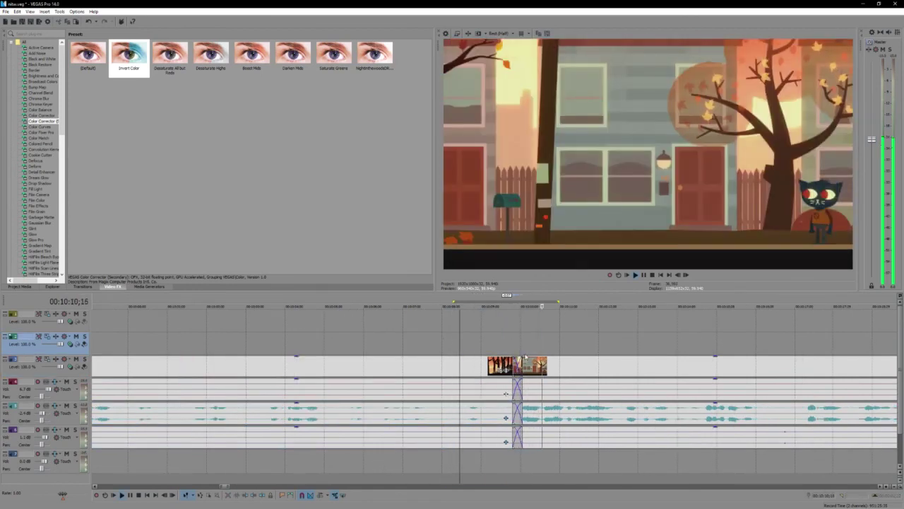
pyautogui.click(470, 367)
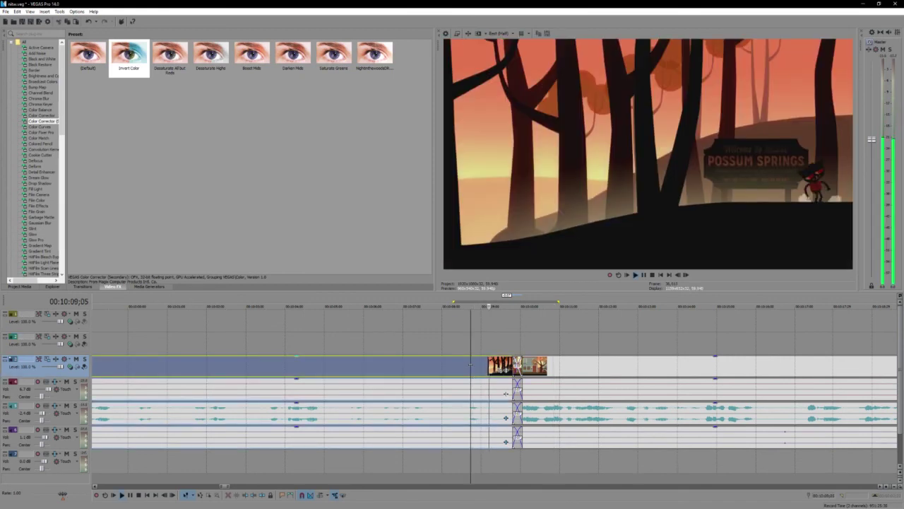
# Trim the end of the purple audio event before the crossfade back to about 00:10:08;18 and play back from about 00:10:06
pyautogui.click(462, 414)
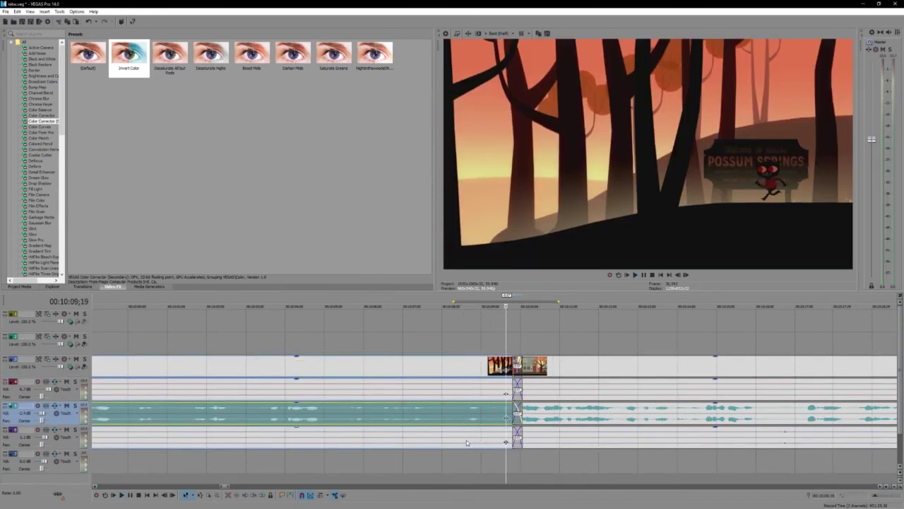
pyautogui.click(466, 438)
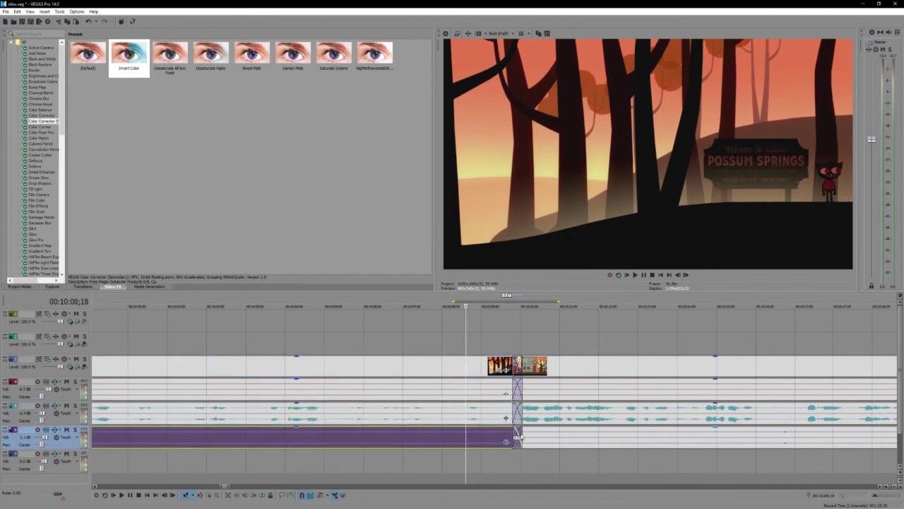
pyautogui.moveTo(513, 434); pyautogui.dragTo(466, 440)
pyautogui.click(450, 344)
pyautogui.click(378, 333)
pyautogui.press('space')
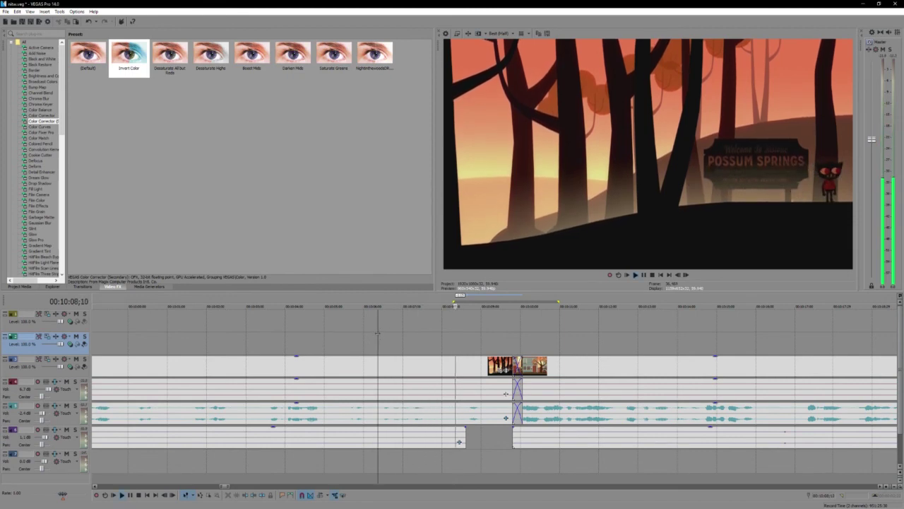
# Move the events after the cut further back to lengthen the crossfade near 00:10:09 and play back the transition from about 00:10:08
pyautogui.press('Return')
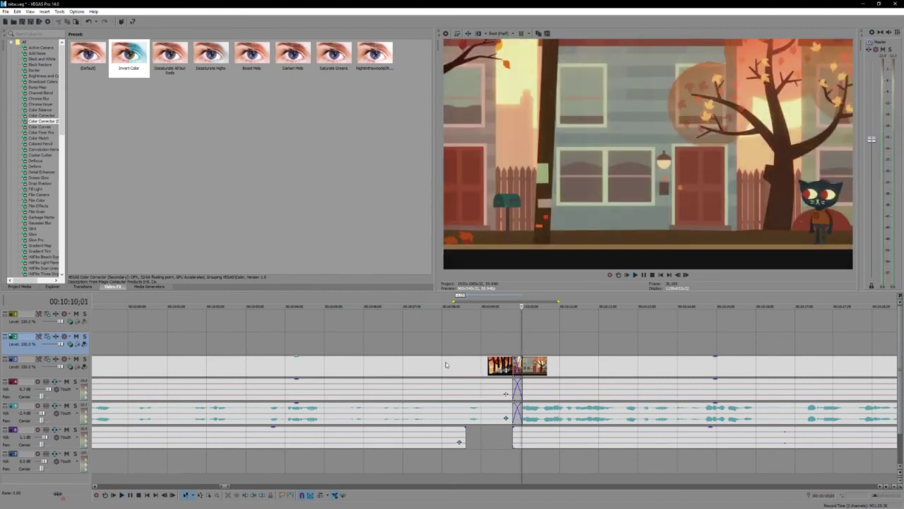
pyautogui.moveTo(521, 368); pyautogui.dragTo(498, 372)
pyautogui.click(532, 372)
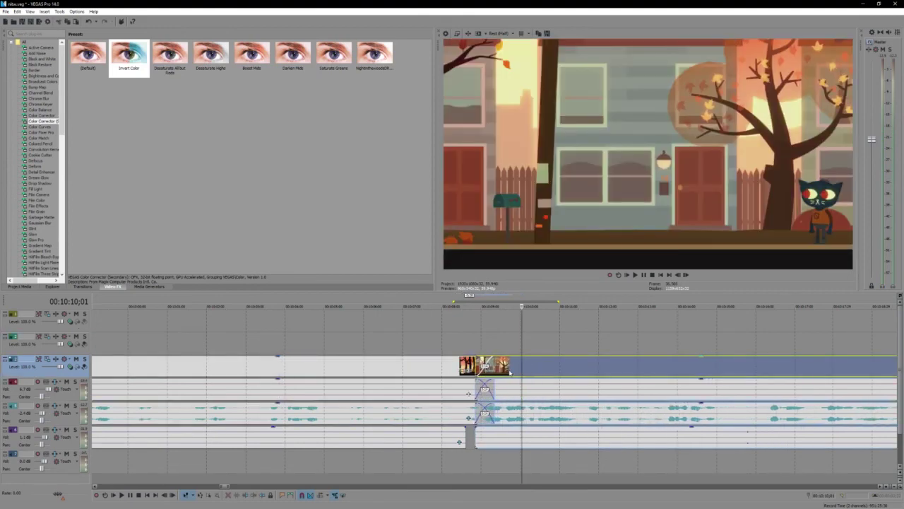
pyautogui.click(463, 338)
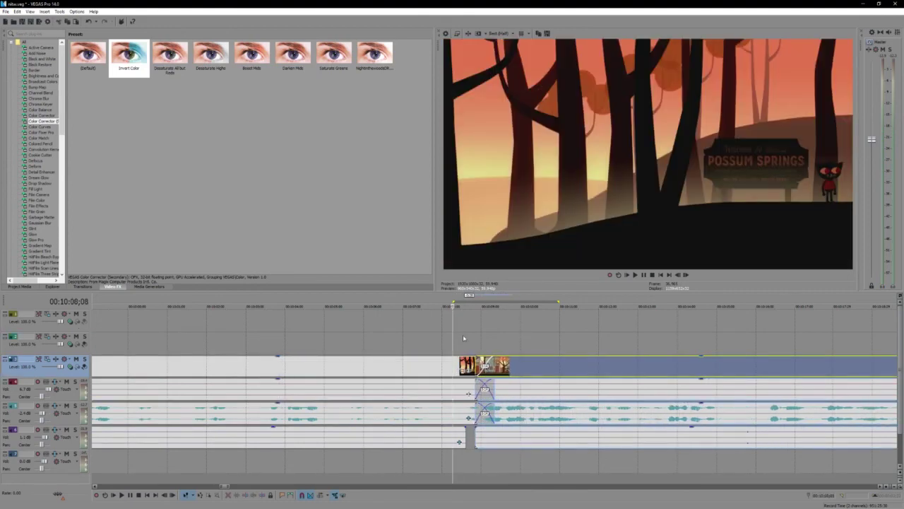
pyautogui.press('space')
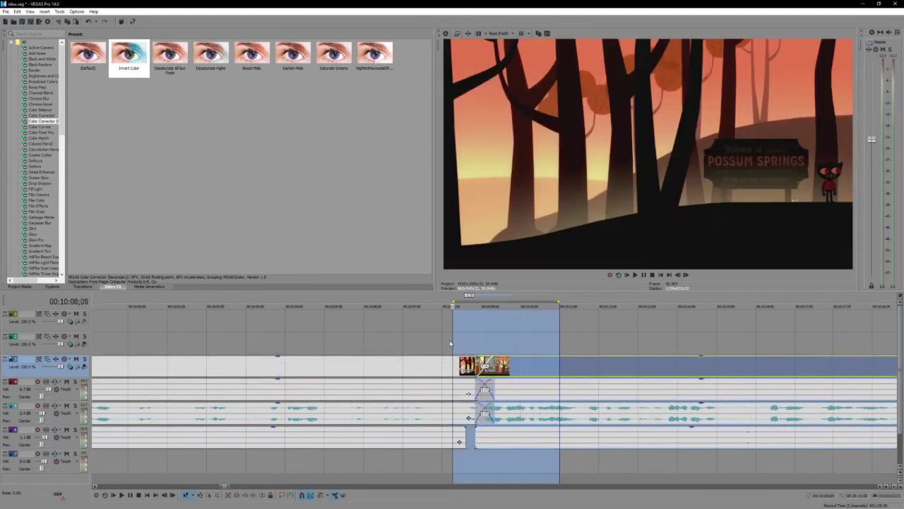
pyautogui.click(449, 341)
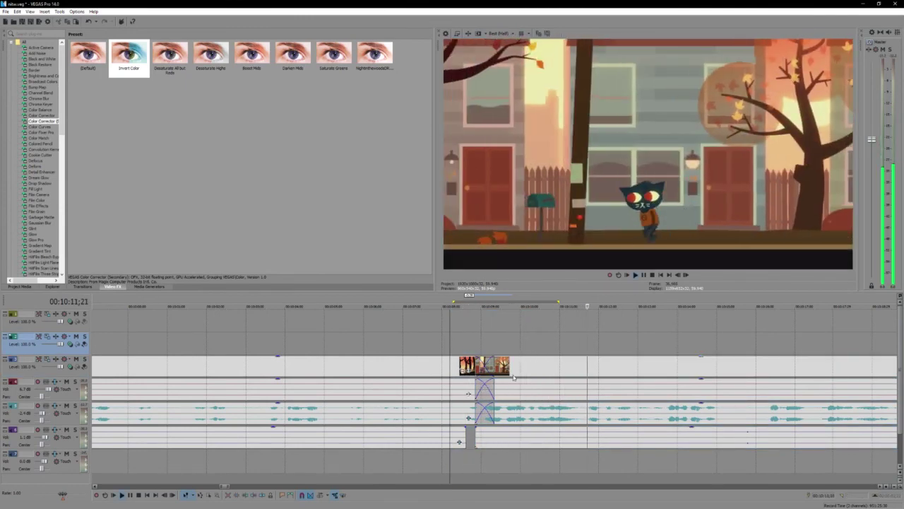
# Listen through the commentary and purple audio from after the crossfade to about 00:10:32 for further sections to edit
pyautogui.scroll(-5, 514, 378)
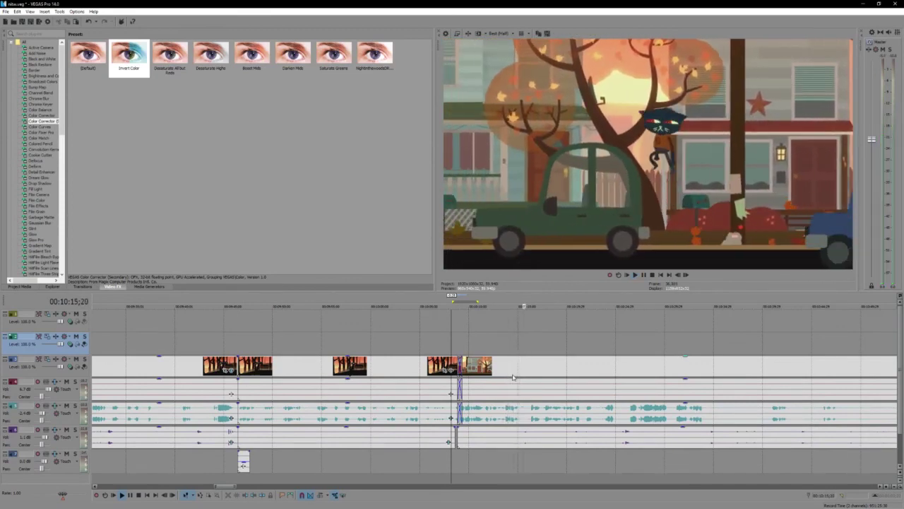
pyautogui.press('Return')
pyautogui.press('space')
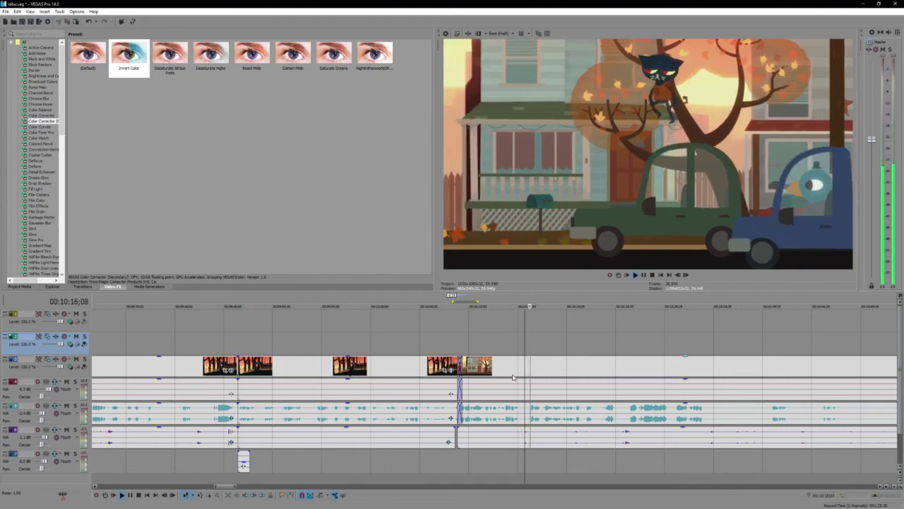
pyautogui.scroll(-3, 535, 445)
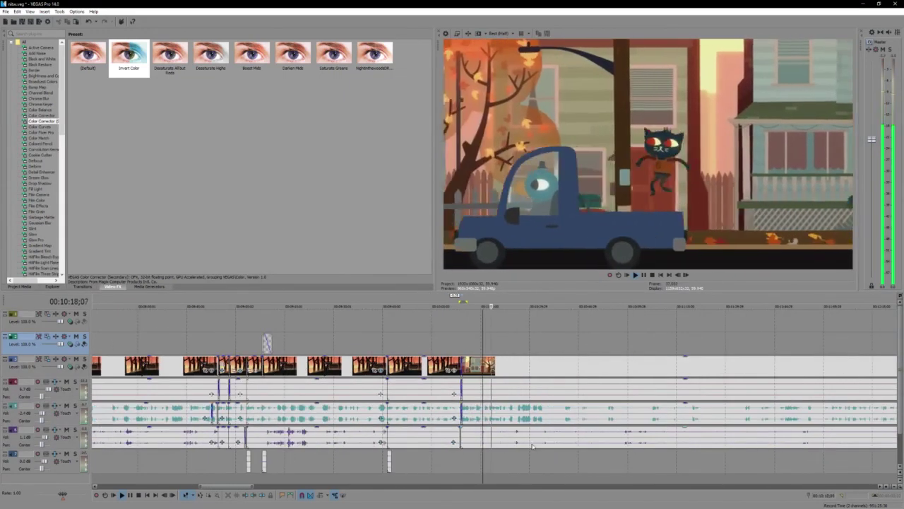
pyautogui.click(559, 441)
pyautogui.scroll(3, 558, 441)
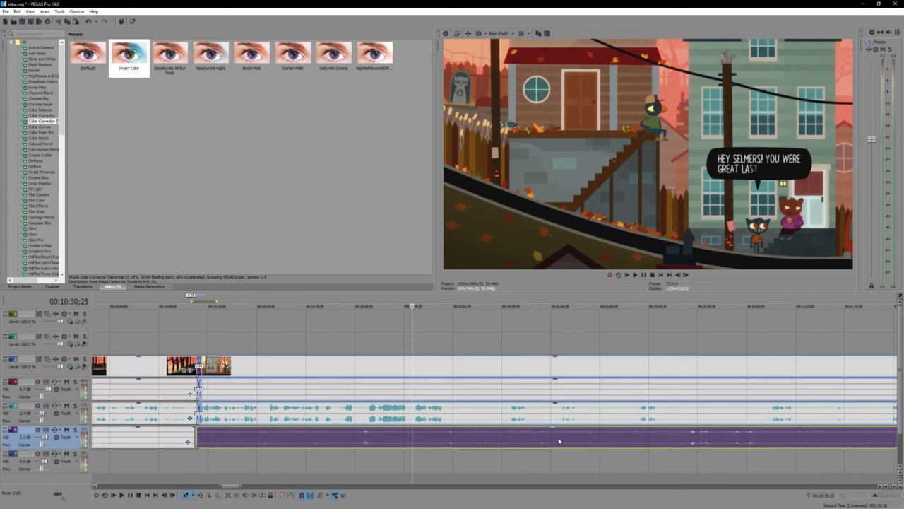
pyautogui.scroll(3, 559, 441)
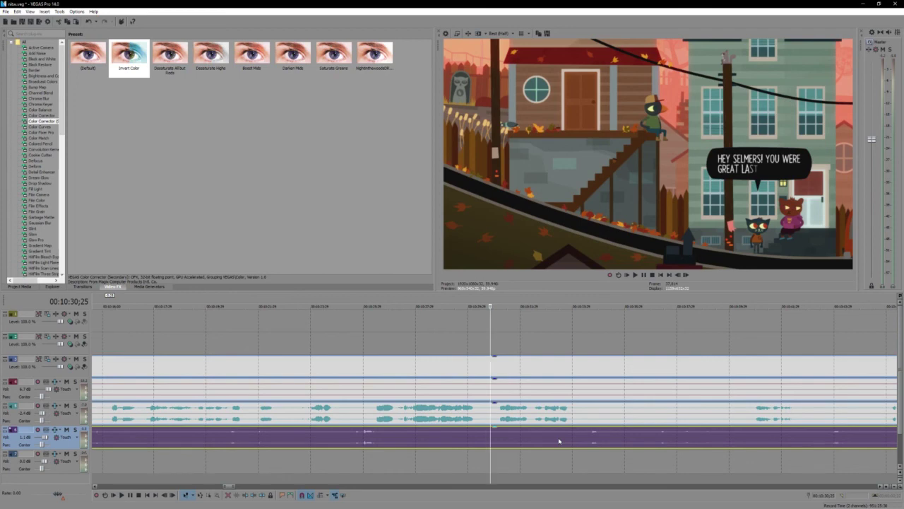
pyautogui.press('space')
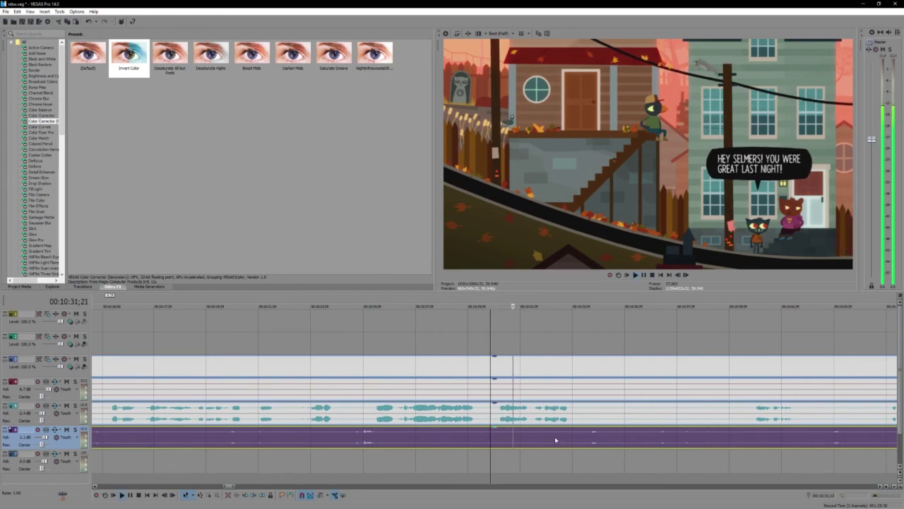
pyautogui.press('Return')
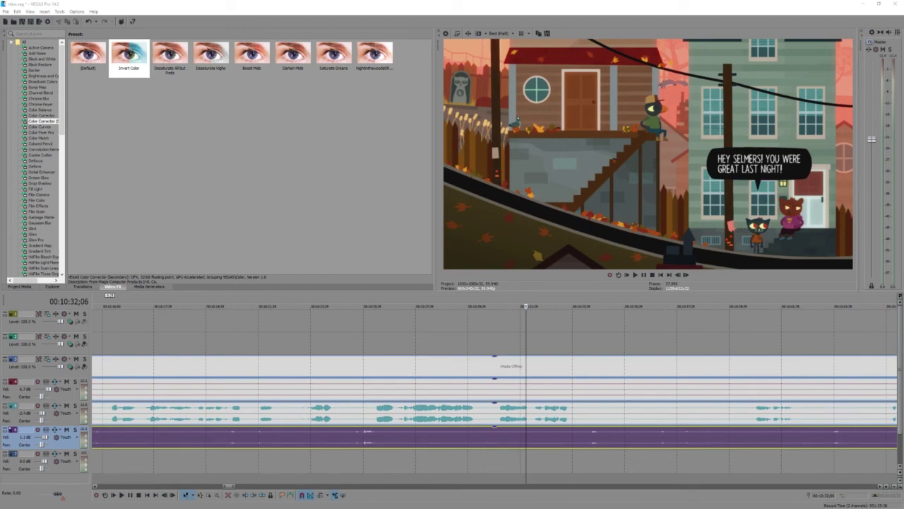
pyautogui.hotkey('alt', 'Tab')
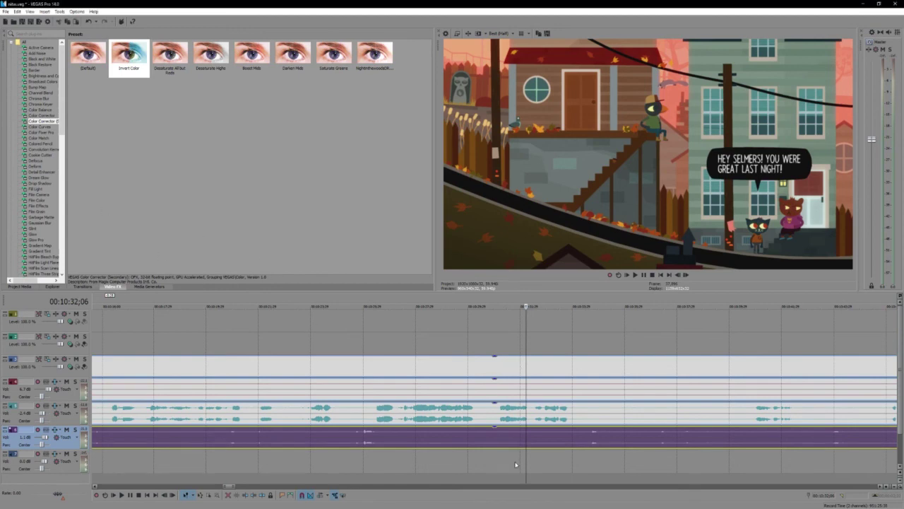
# Play the Selmers conversation from 00:10:31;07 to about 00:10:44 and check the purple audio for stray sounds
pyautogui.click(501, 440)
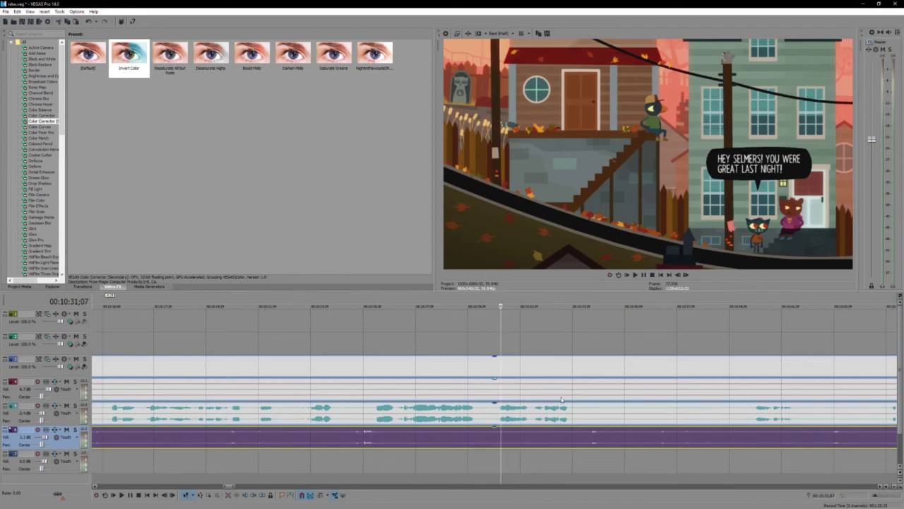
pyautogui.press('space')
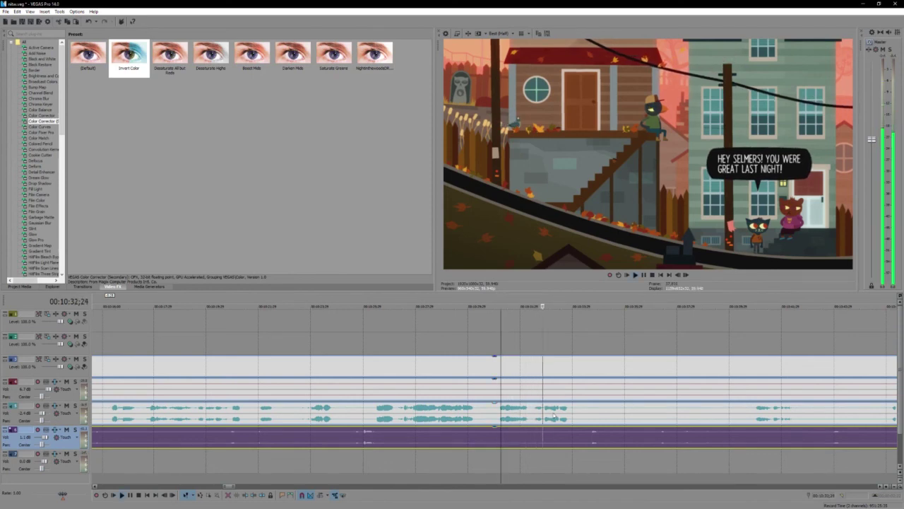
pyautogui.scroll(-3, 558, 410)
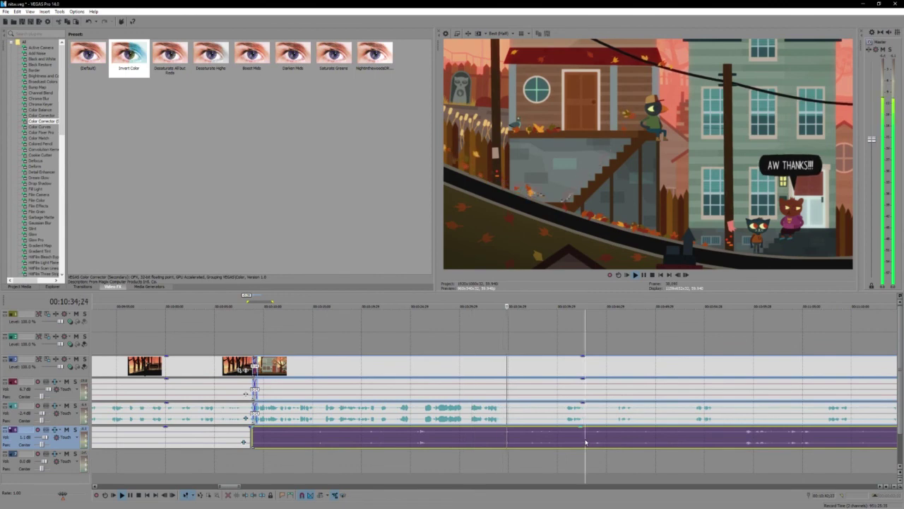
pyautogui.scroll(3, 585, 441)
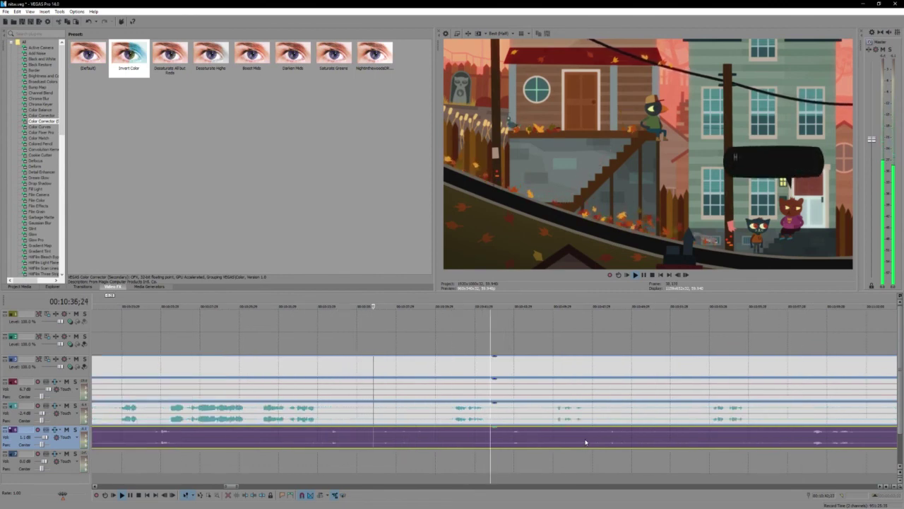
pyautogui.click(361, 447)
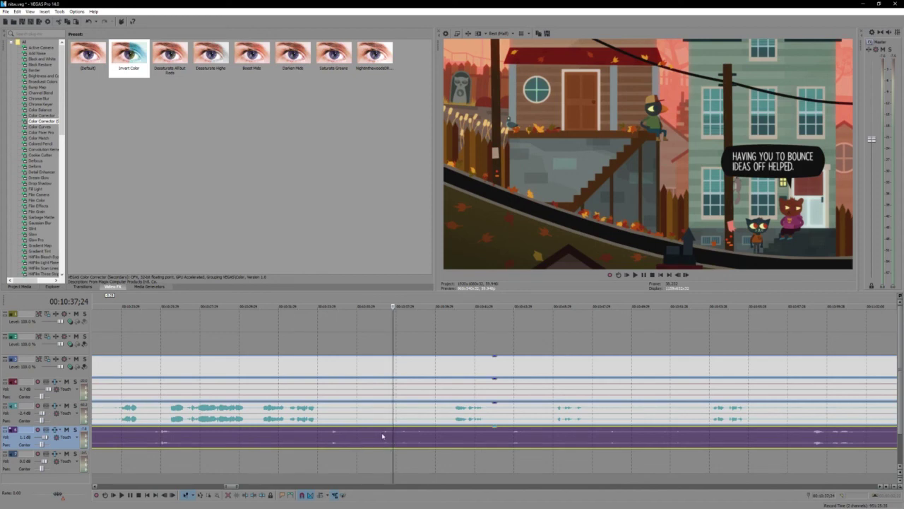
pyautogui.click(378, 436)
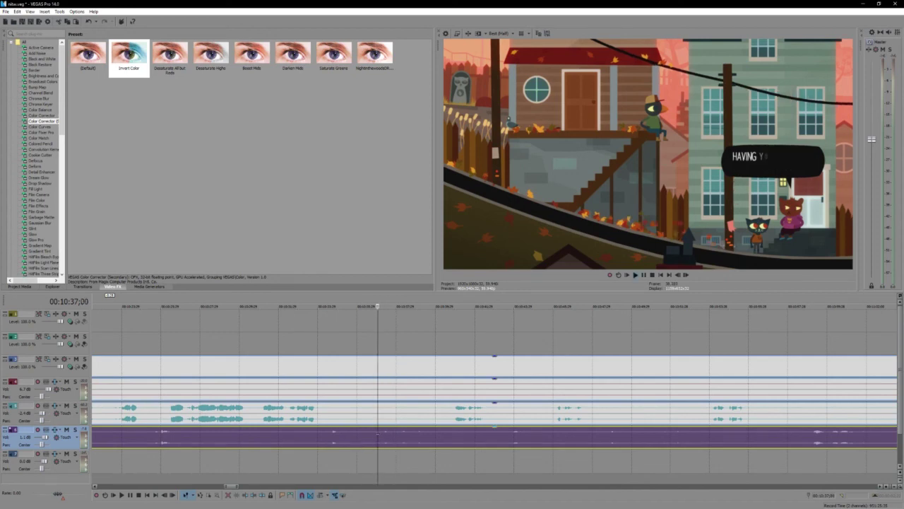
pyautogui.press('space')
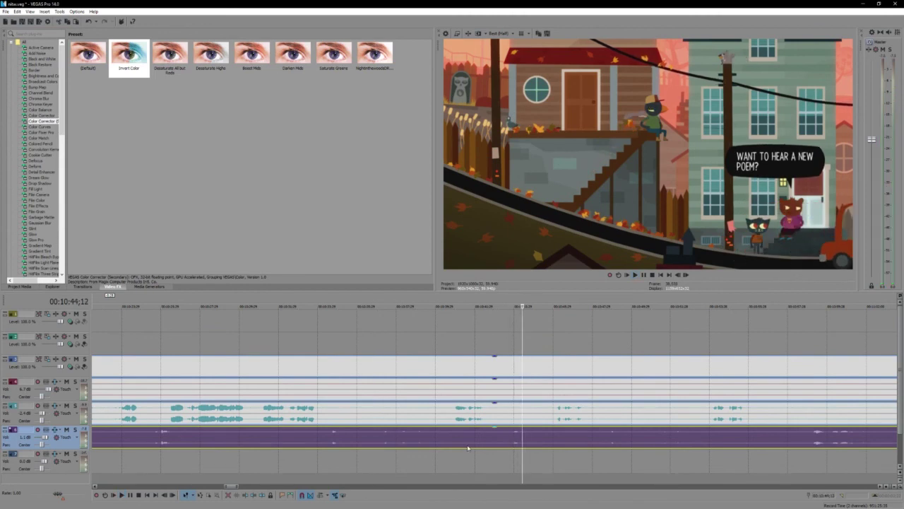
# Split the purple audio event at 00:10:42;20 and trim the start of the following piece to about 00:10:43, leaving a short gap
pyautogui.click(489, 442)
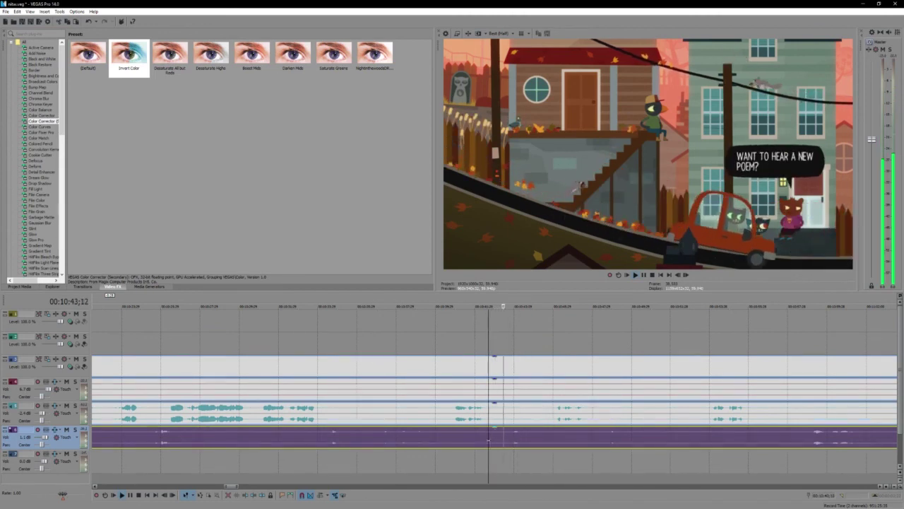
pyautogui.click(489, 442)
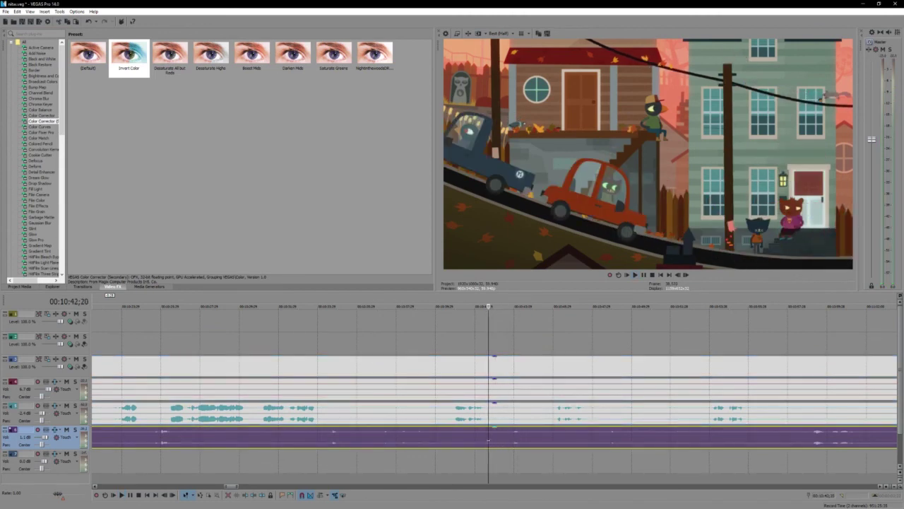
pyautogui.press('s')
pyautogui.moveTo(490, 438); pyautogui.dragTo(510, 438)
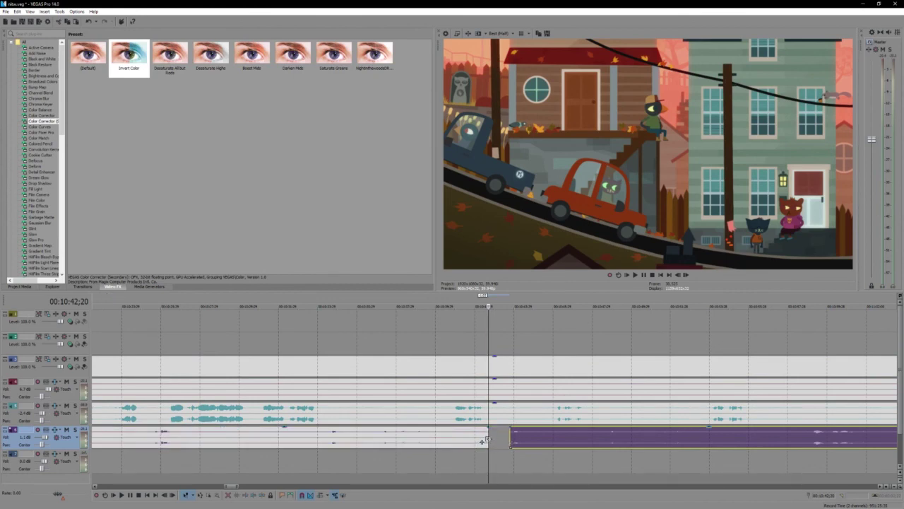
pyautogui.click(483, 441)
pyautogui.press('space')
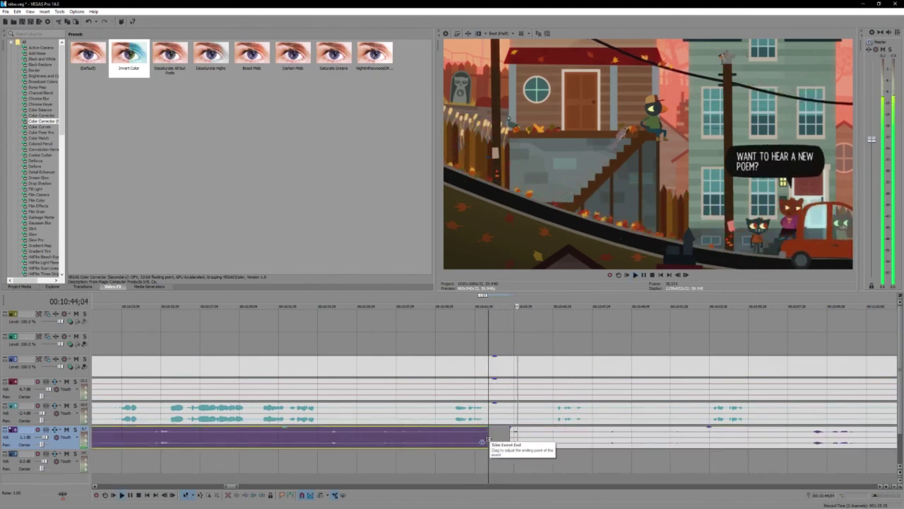
pyautogui.moveTo(511, 437); pyautogui.dragTo(499, 438)
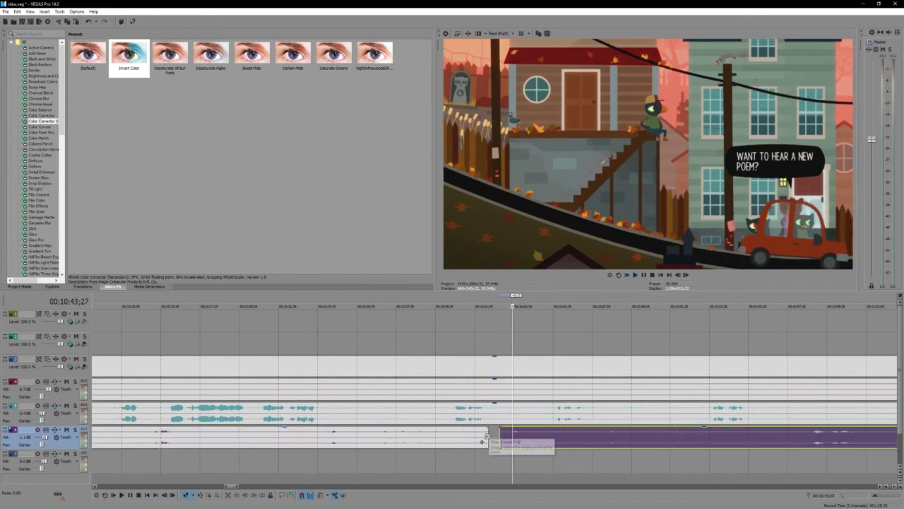
pyautogui.click(488, 435)
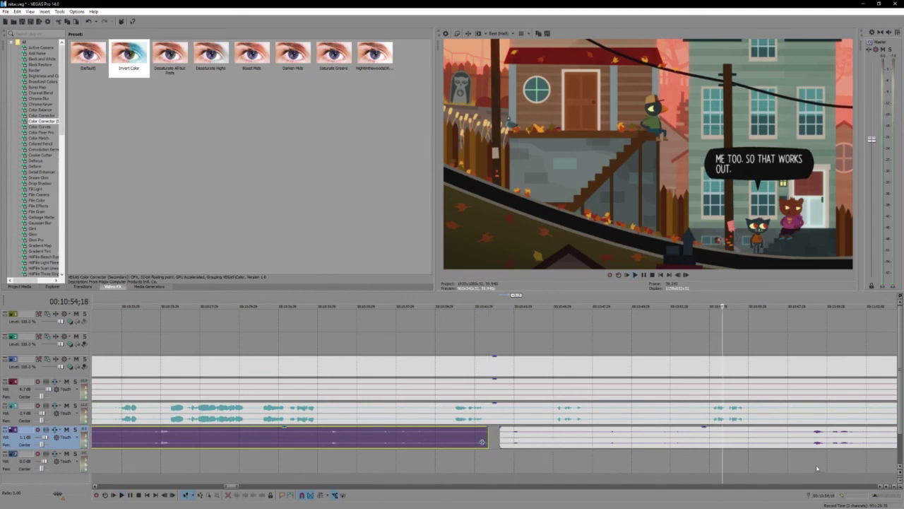
# Listen through the commentary and purple audio from before 00:10:54 to about 00:11:48 to find the next section to edit
pyautogui.click(687, 442)
pyautogui.press('space')
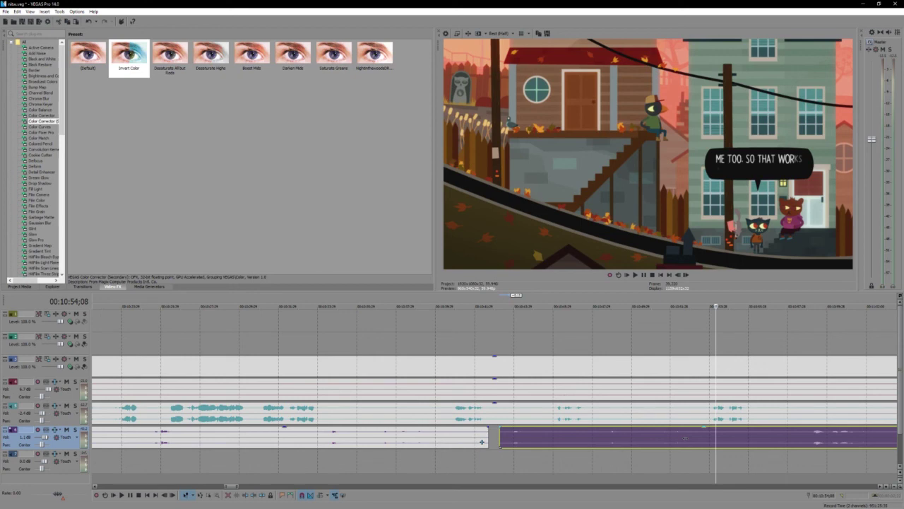
pyautogui.click(711, 437)
pyautogui.press('space')
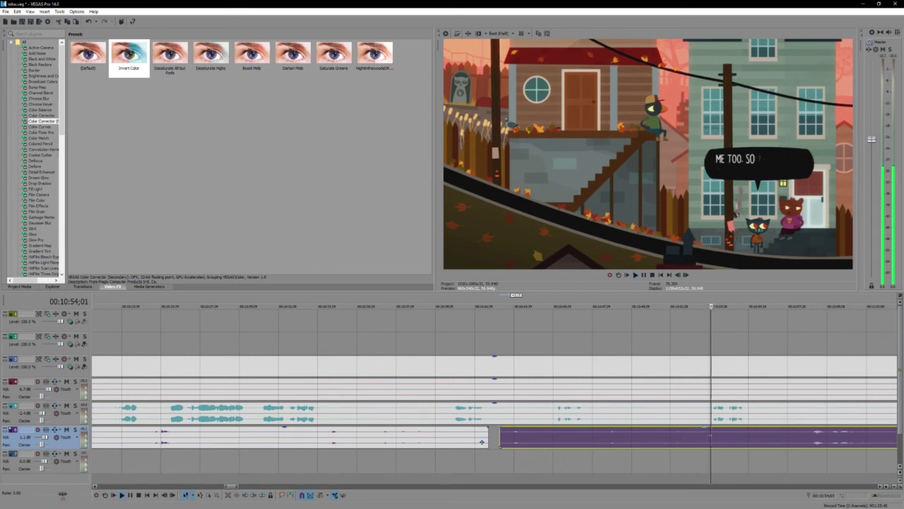
pyautogui.scroll(2, 566, 437)
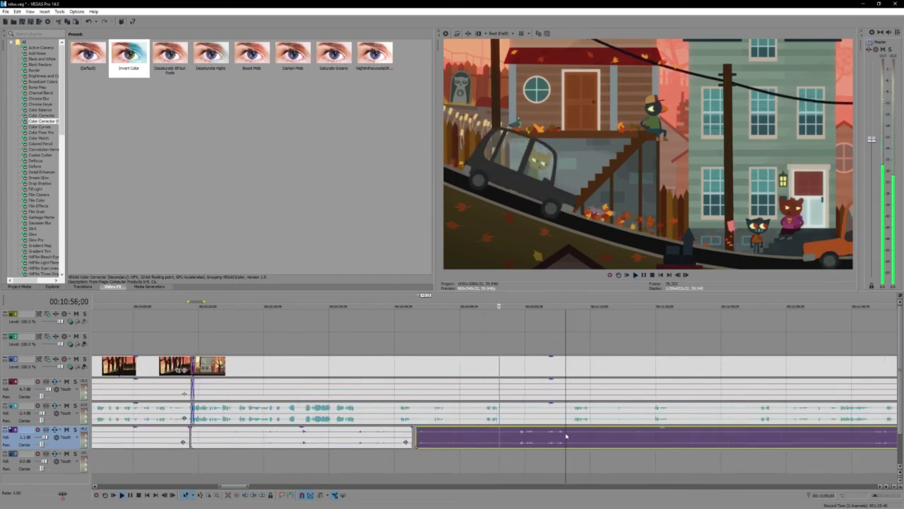
pyautogui.scroll(-2, 566, 437)
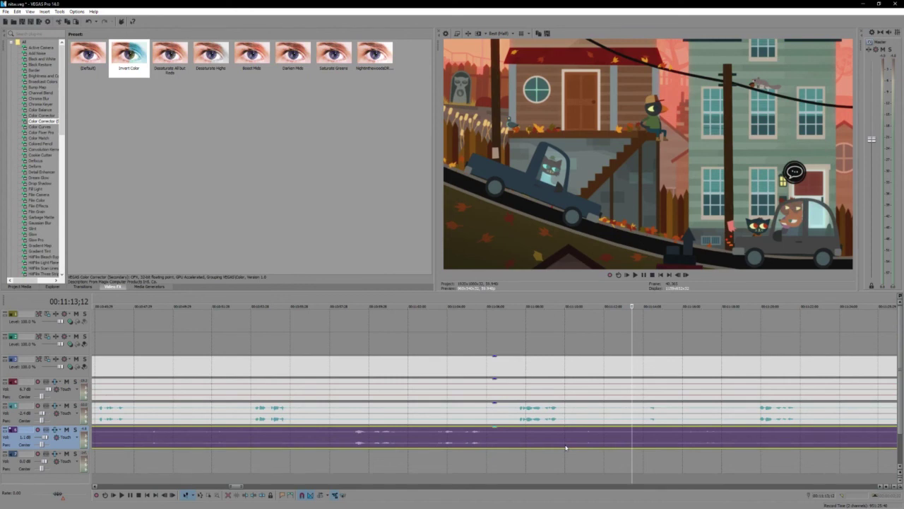
pyautogui.scroll(-10, 565, 447)
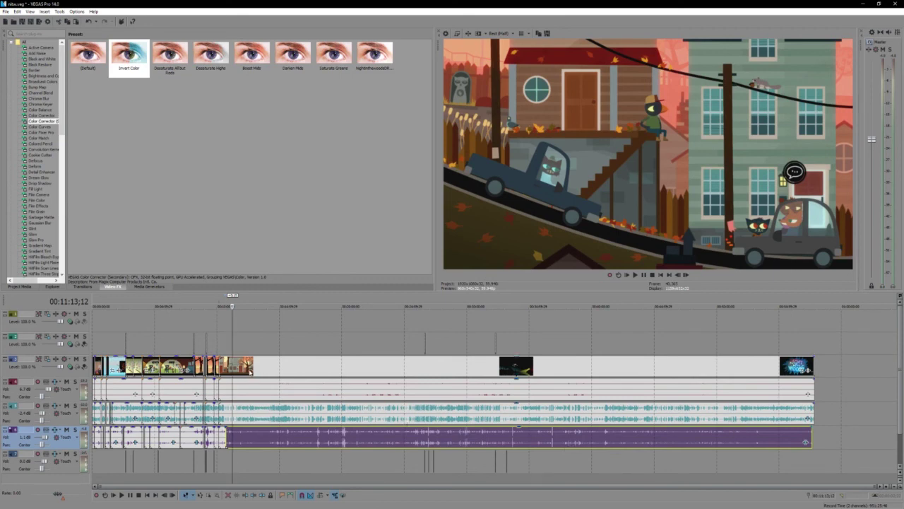
pyautogui.scroll(8, 255, 373)
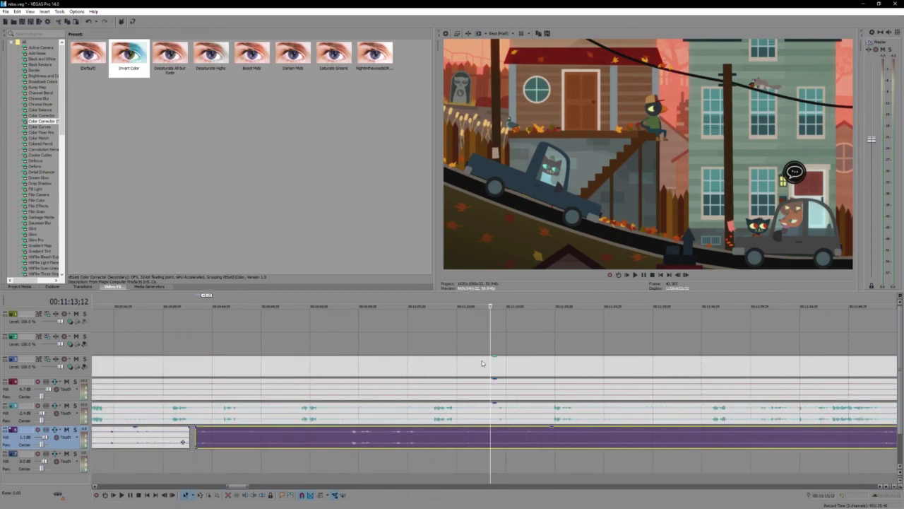
pyautogui.press('space')
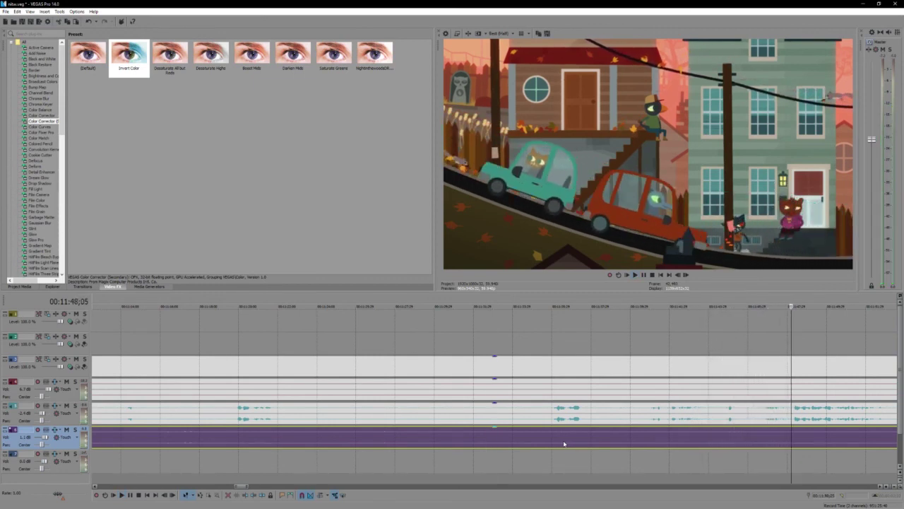
# Split the teal commentary audio at 00:11:44;13 and trim the start of the following piece to about 00:11:46, leaving a gap
pyautogui.click(722, 418)
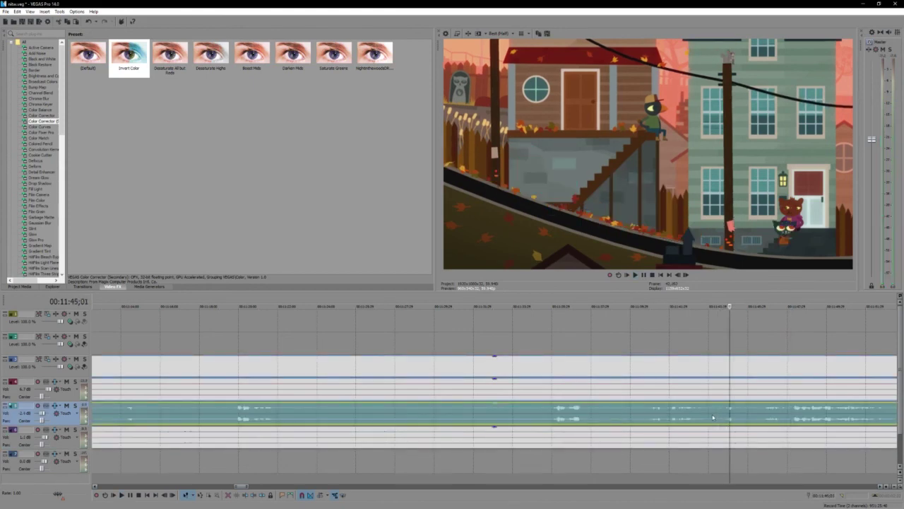
pyautogui.click(718, 414)
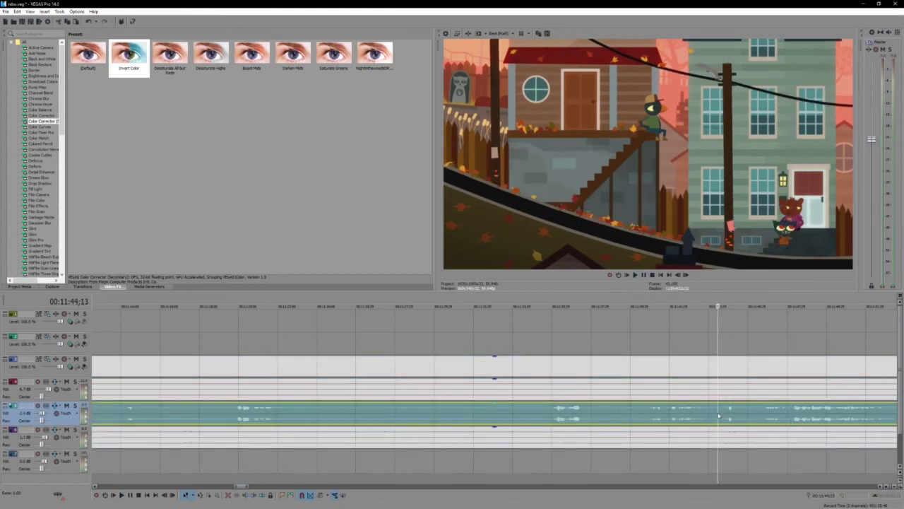
pyautogui.press('s')
pyautogui.click(709, 414)
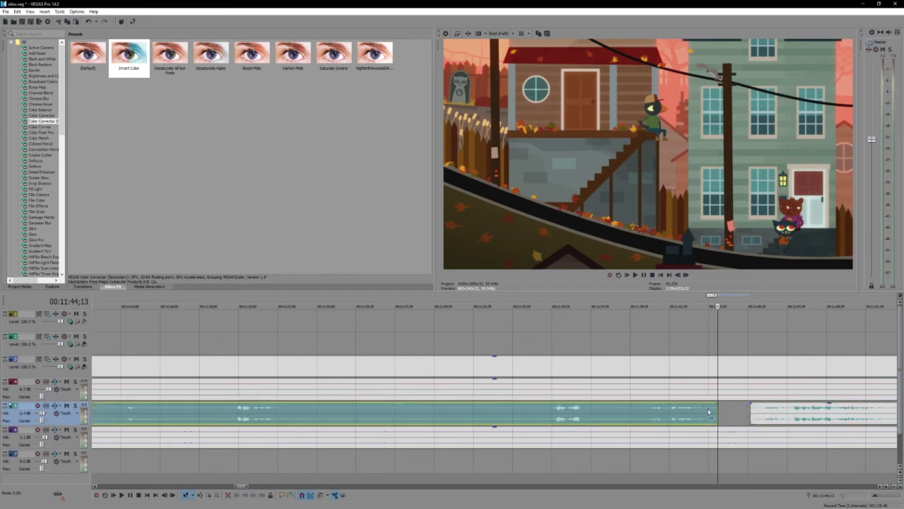
# Split the purple audio event at about 00:11:56;15 and trim the start of the following piece to 00:11:56;25
pyautogui.press('space')
pyautogui.scroll(2, 640, 450)
pyautogui.click(641, 441)
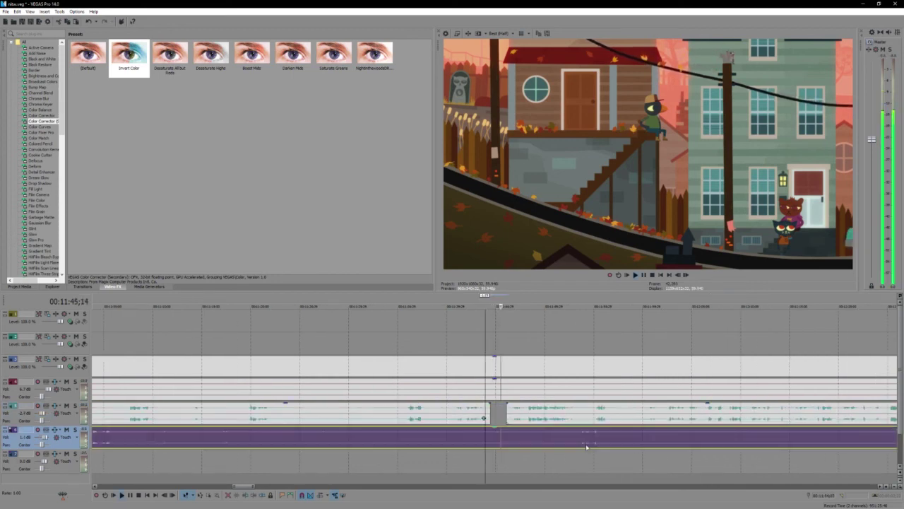
pyautogui.scroll(3, 640, 442)
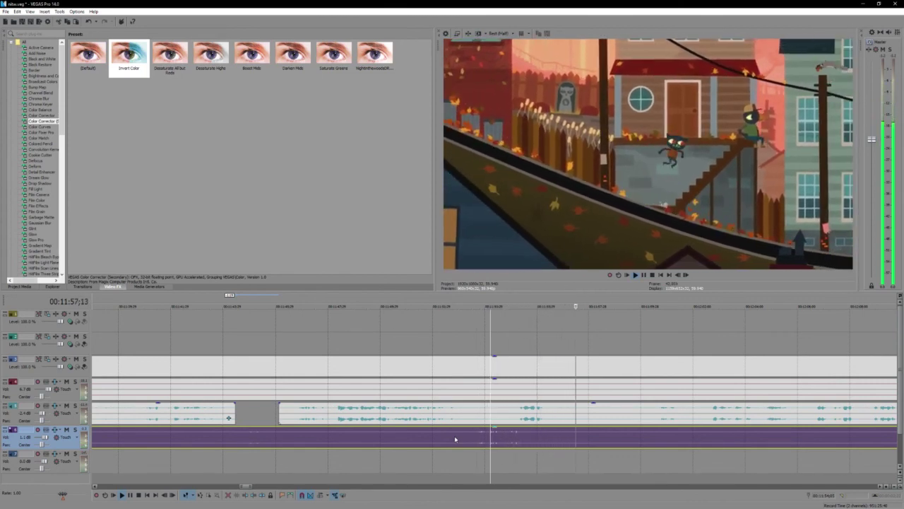
pyautogui.click(532, 439)
pyautogui.click(567, 439)
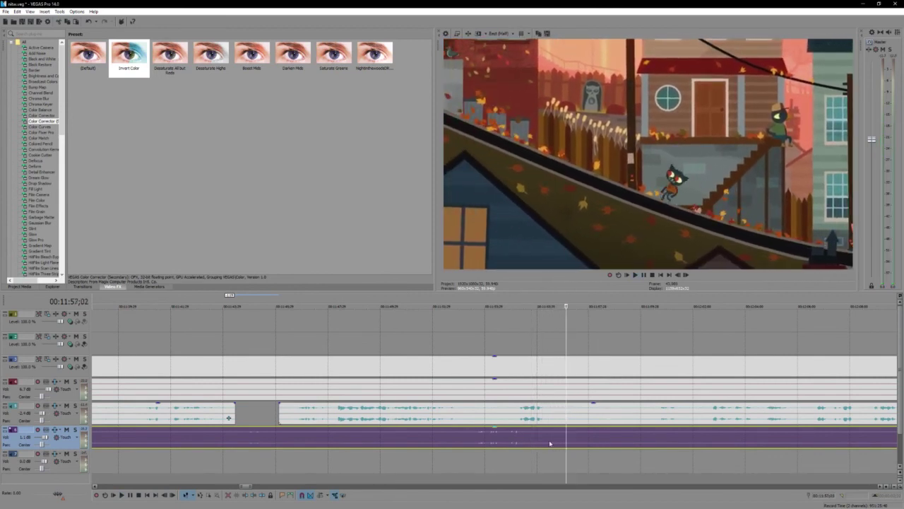
pyautogui.click(551, 443)
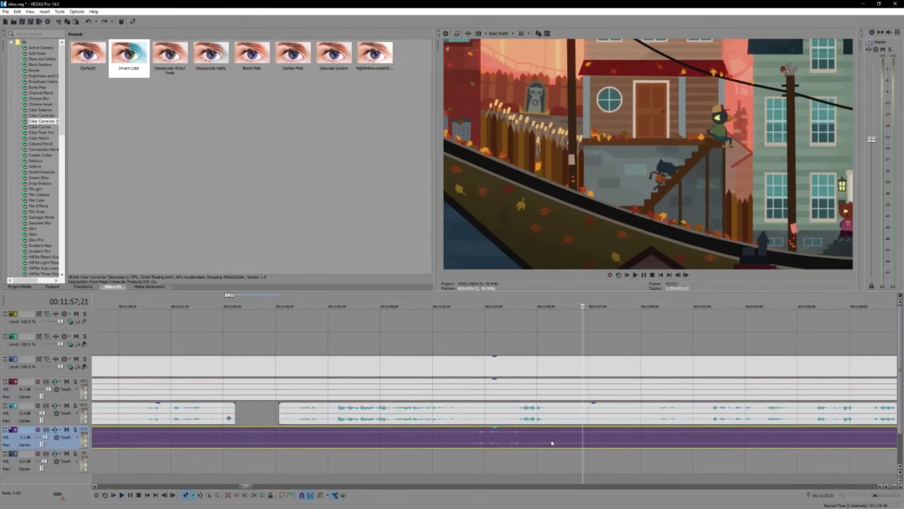
pyautogui.click(551, 443)
pyautogui.click(552, 443)
pyautogui.press('s')
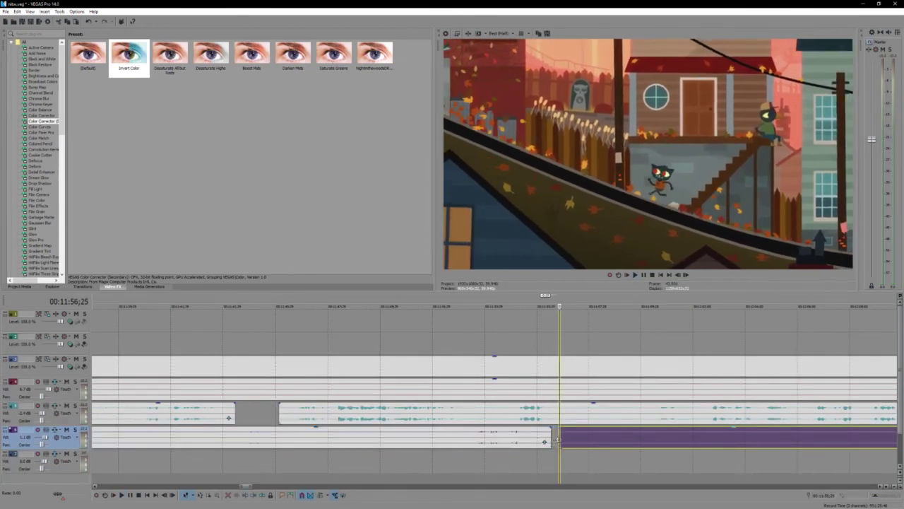
# Play on through the Selmers conversation from the purple audio gap and split the teal commentary audio at 00:12:01;21
pyautogui.click(545, 442)
pyautogui.press('space')
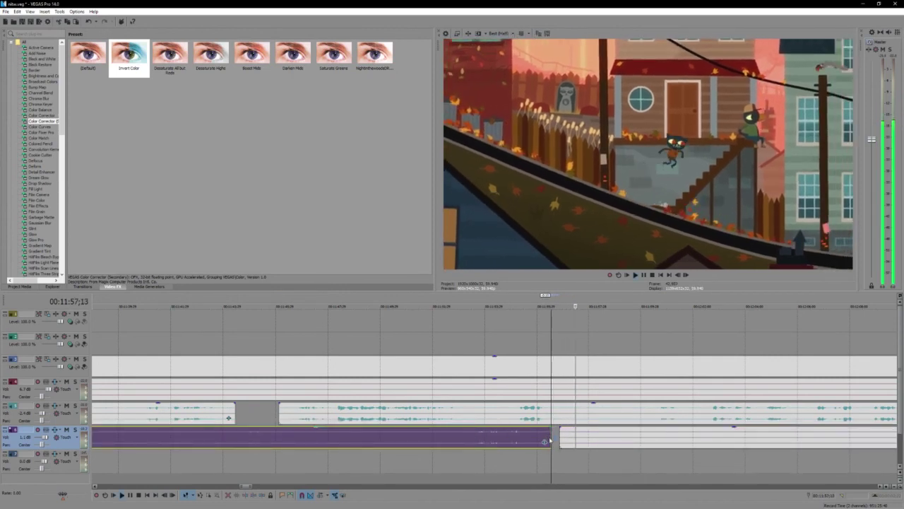
pyautogui.scroll(-2, 550, 440)
pyautogui.scroll(-2, 550, 440)
pyautogui.click(550, 440)
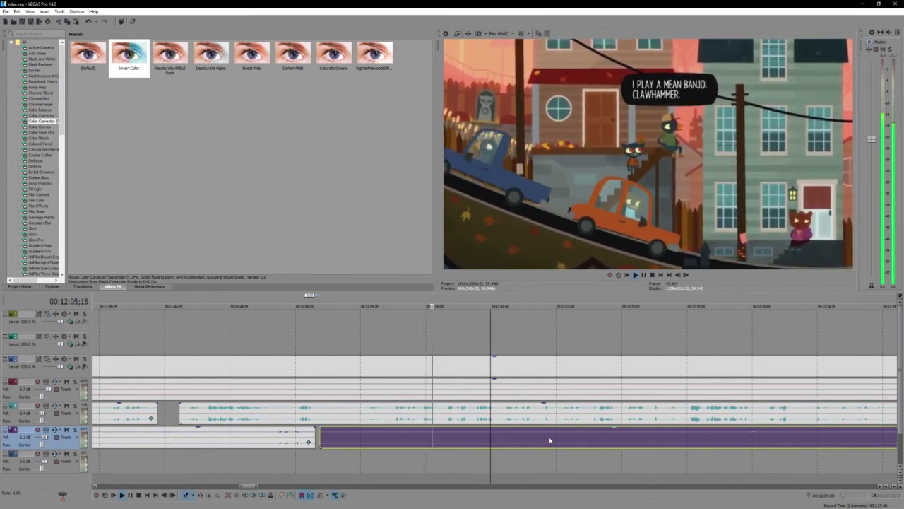
pyautogui.press('Return')
pyautogui.click(369, 409)
pyautogui.press('Return')
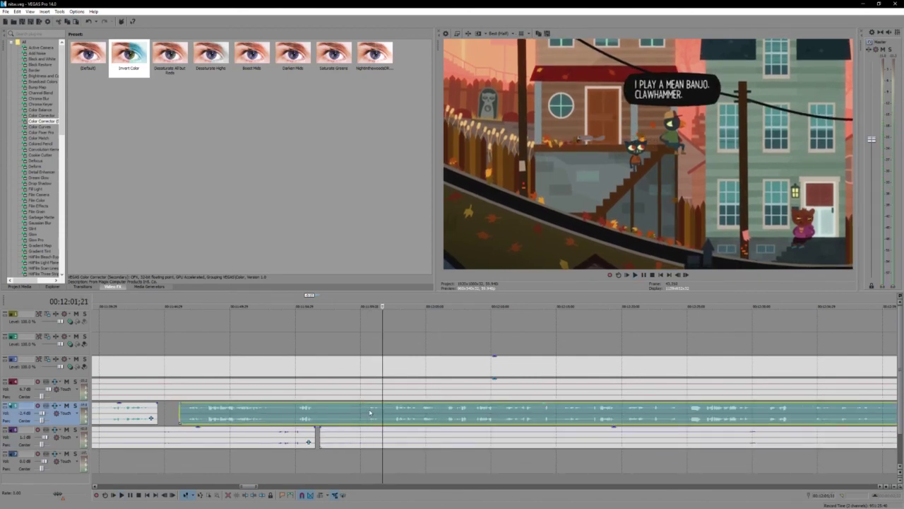
pyautogui.press('s')
# Place the cursor at 00:12:00;10 and mute the red and purple audio tracks to isolate the commentary
pyautogui.click(362, 411)
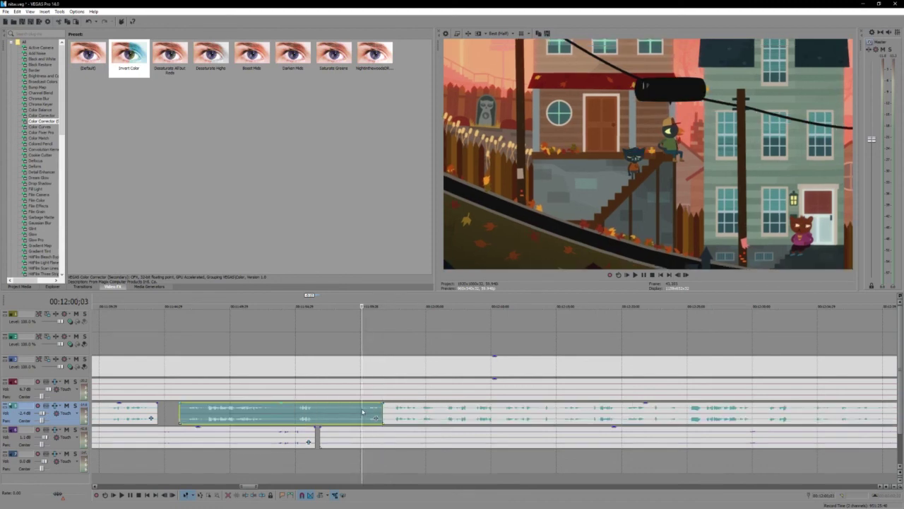
pyautogui.press('Return')
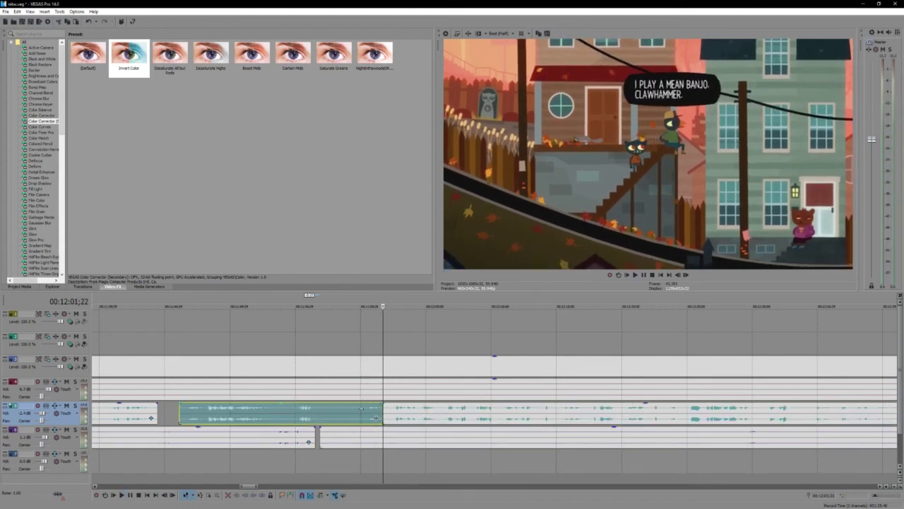
pyautogui.press('space')
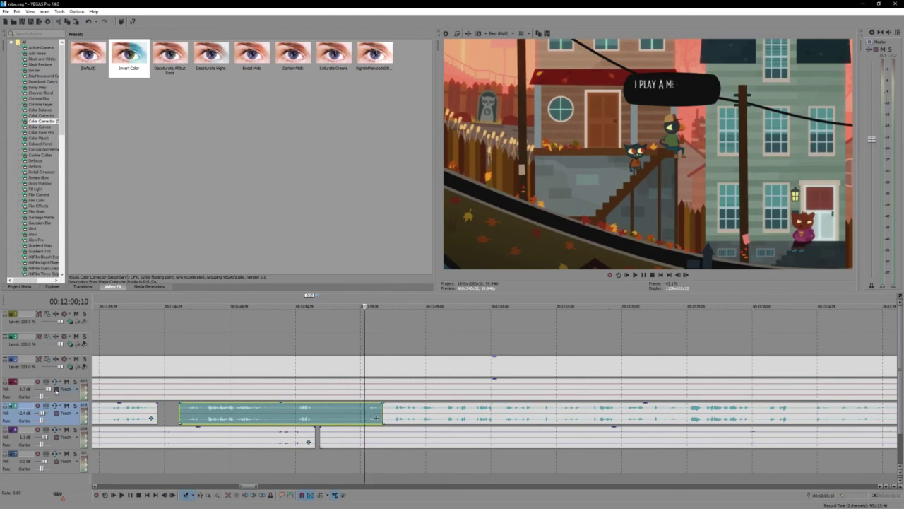
pyautogui.click(66, 381)
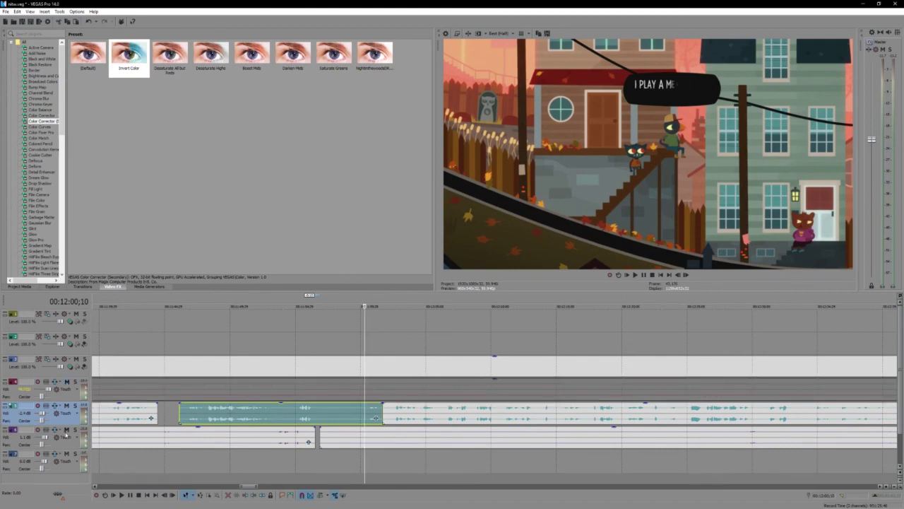
pyautogui.click(66, 430)
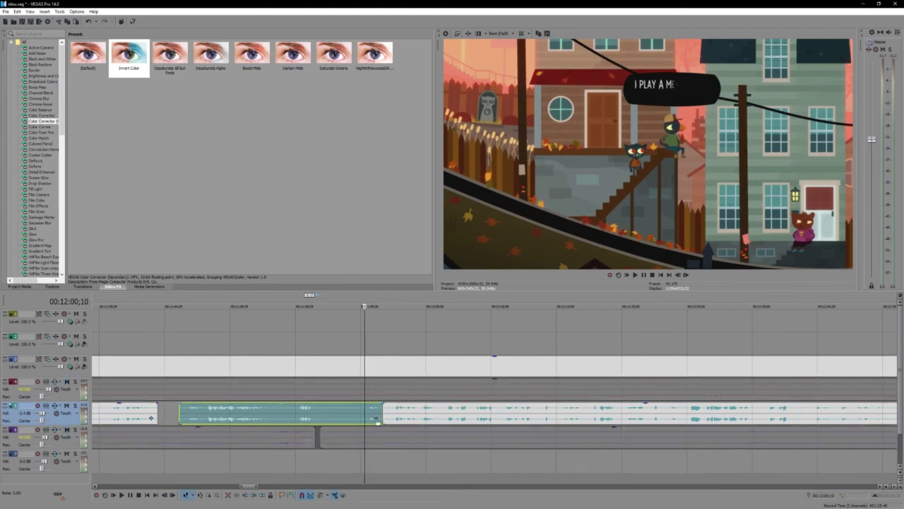
# Split the commentary audio at 00:12:00;10, listen to the short piece up to 00:12:01;21 and delete it
pyautogui.press('s')
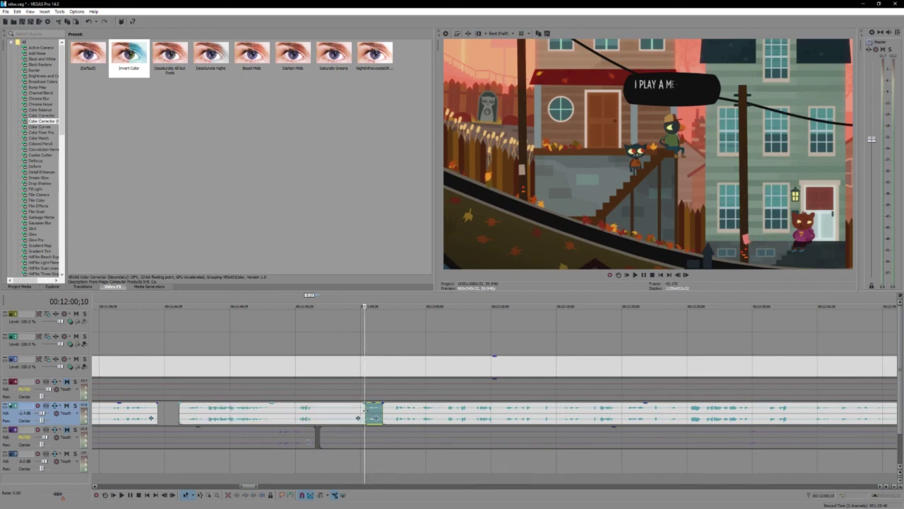
pyautogui.press('space')
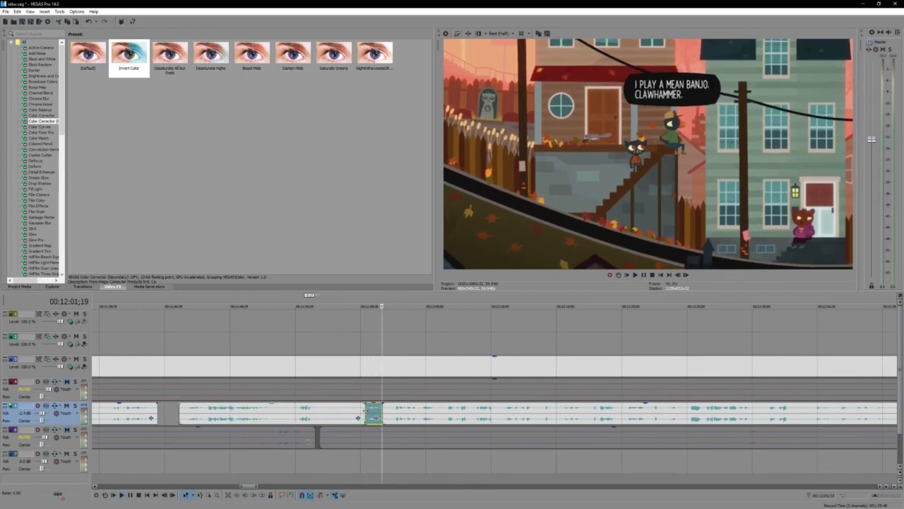
pyautogui.press('space')
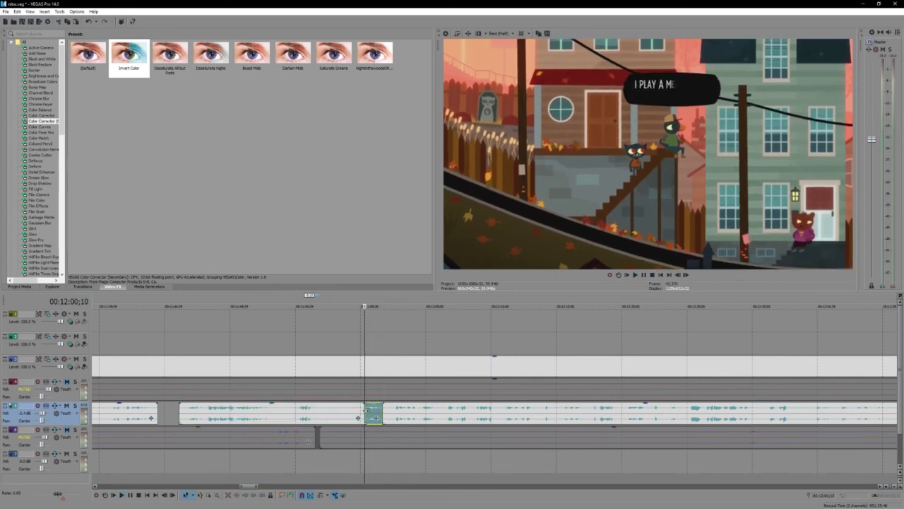
pyautogui.press('Up')
pyautogui.press('Up')
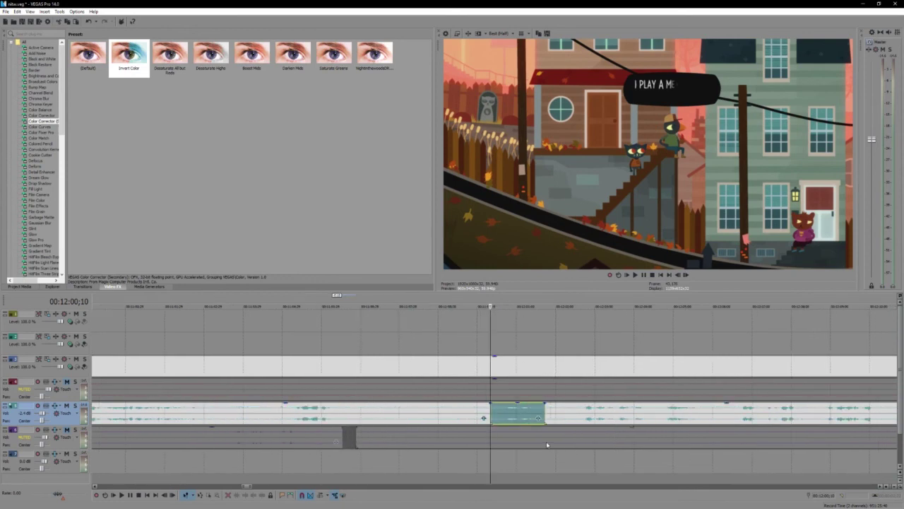
pyautogui.press('space')
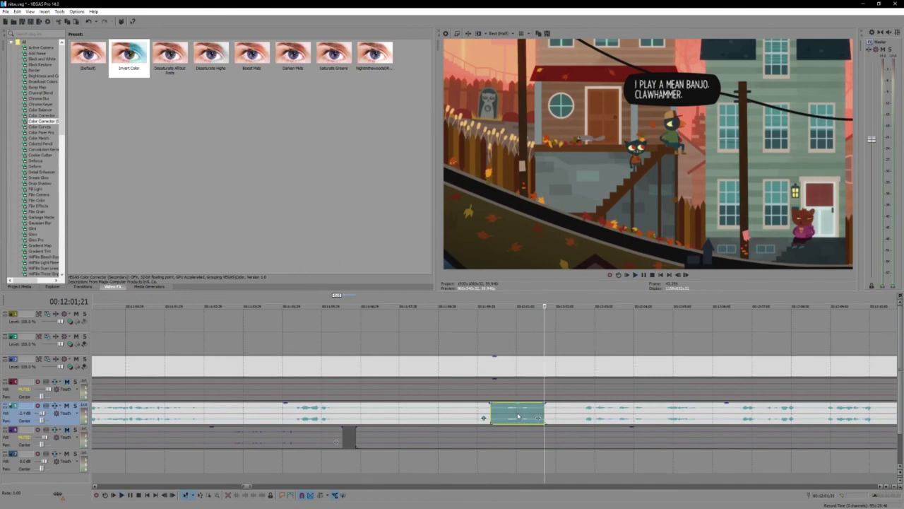
pyautogui.press('space')
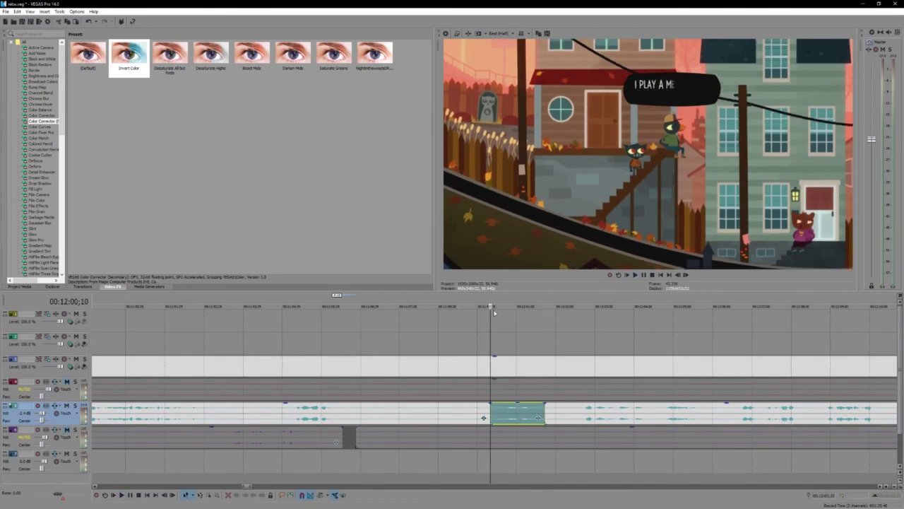
pyautogui.press('space')
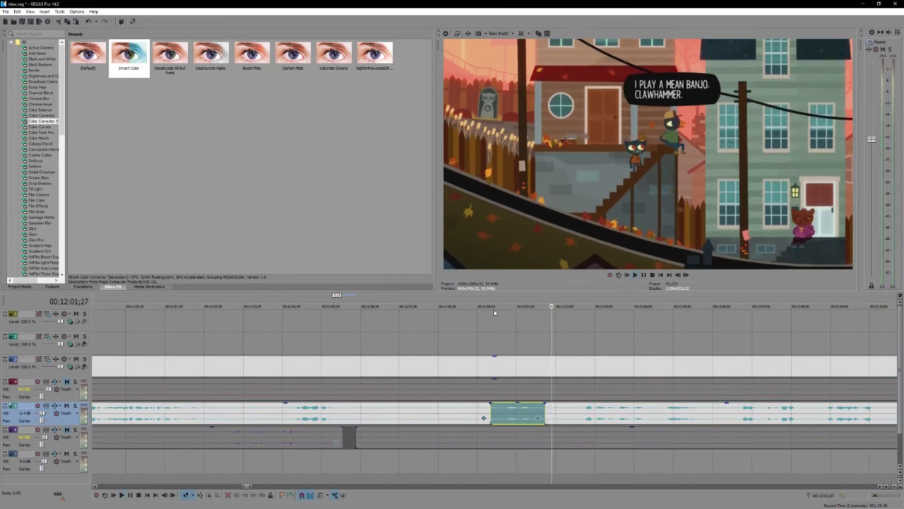
pyautogui.press('space')
pyautogui.press('Delete')
# Unmute the red and purple audio tracks and replay the new commentary gap from 00:12:00;10
pyautogui.press('space')
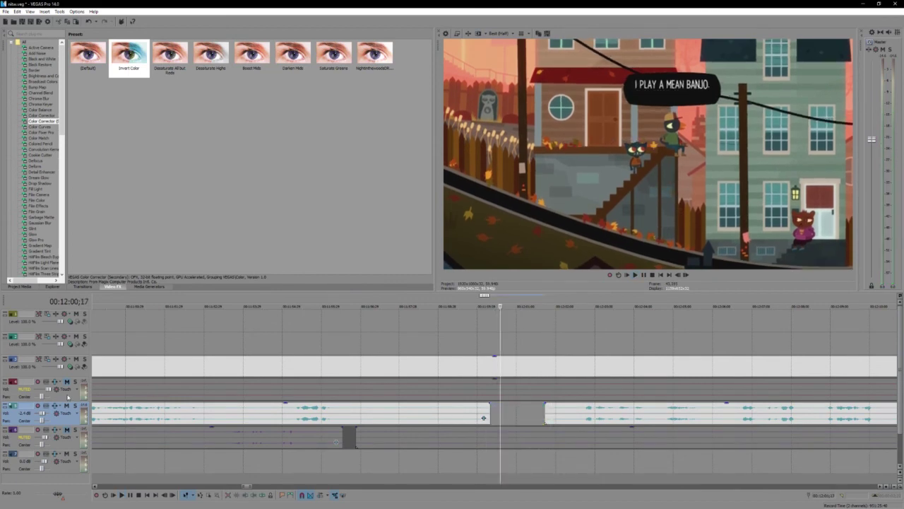
pyautogui.click(67, 382)
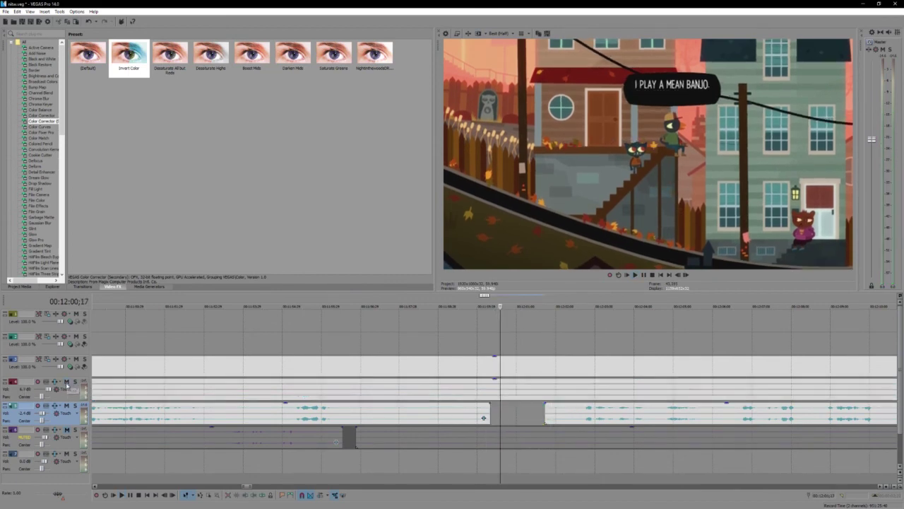
pyautogui.click(67, 430)
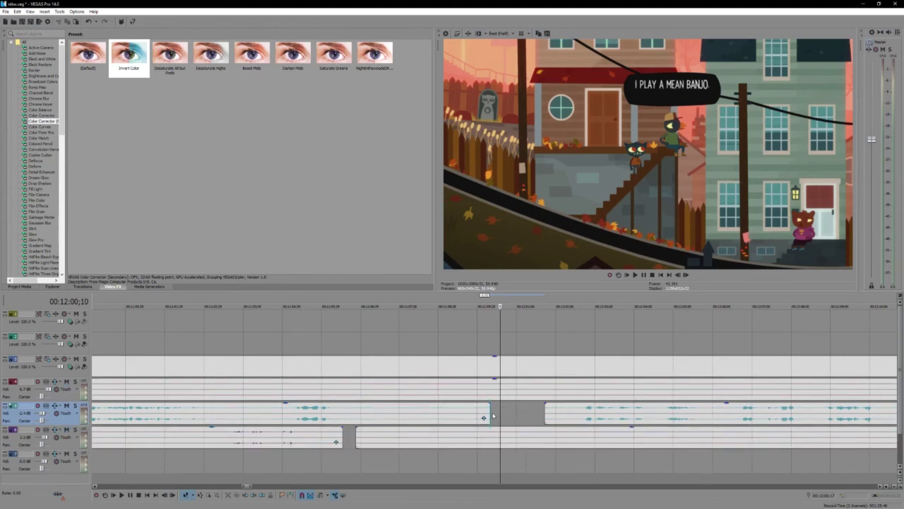
pyautogui.press('space')
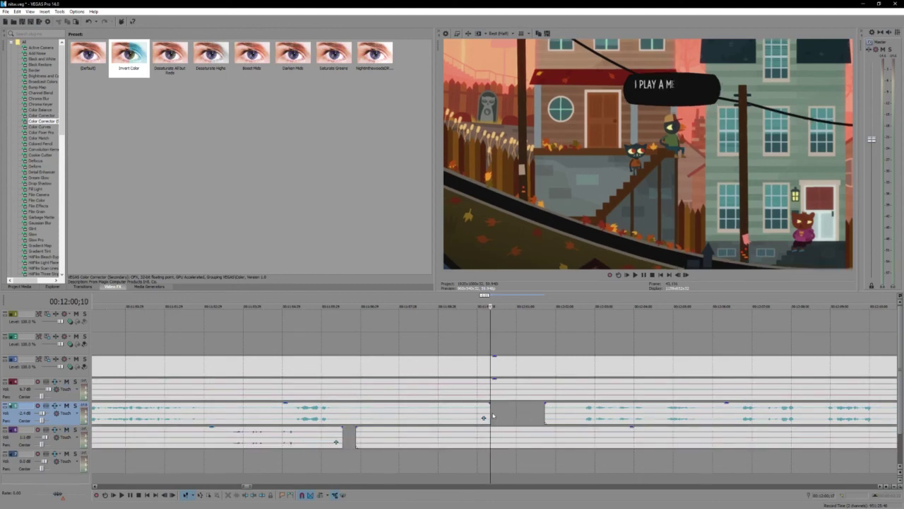
pyautogui.press('space')
# Play on through the conversation and split the gameplay video and all its audio events at 00:12:40;05
pyautogui.scroll(-3, 494, 416)
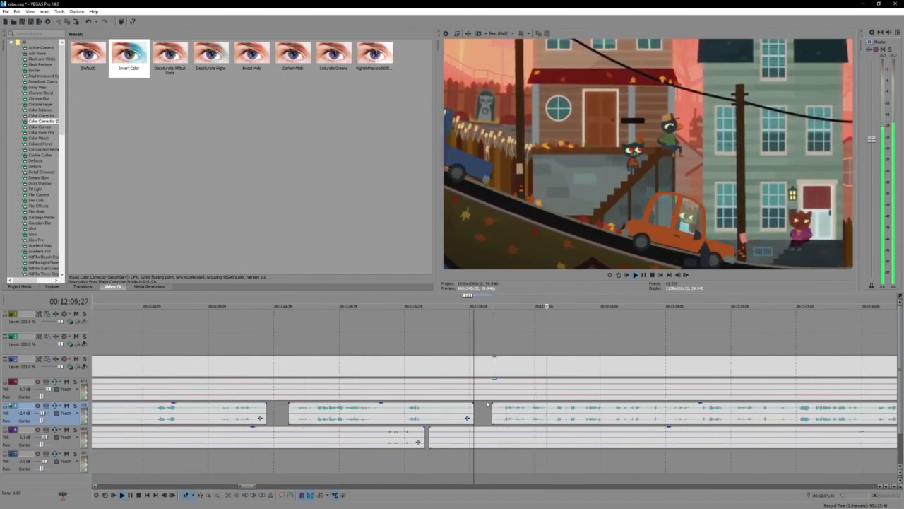
pyautogui.click(588, 441)
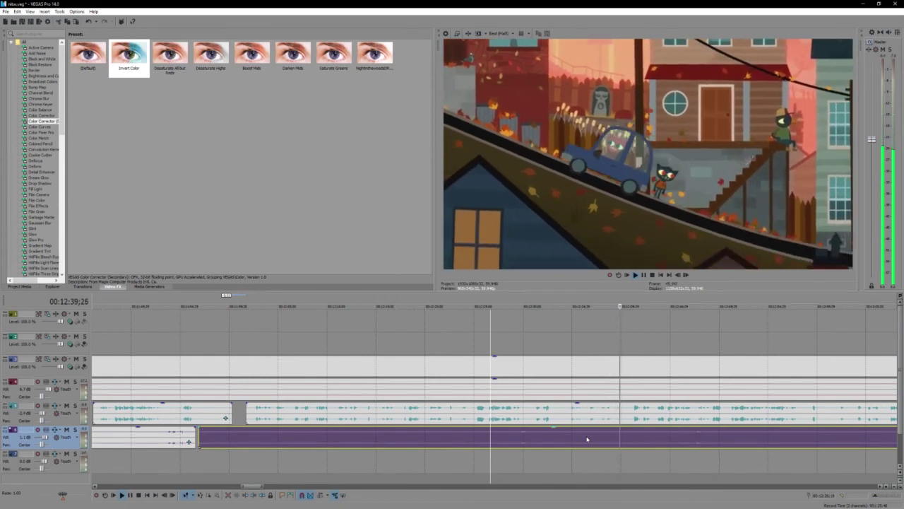
pyautogui.scroll(2, 586, 439)
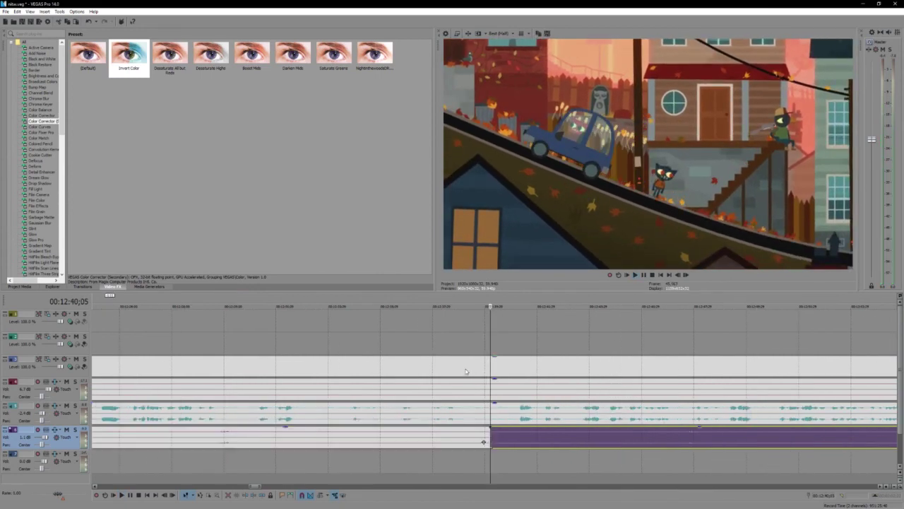
pyautogui.moveTo(488, 378); pyautogui.dragTo(516, 395)
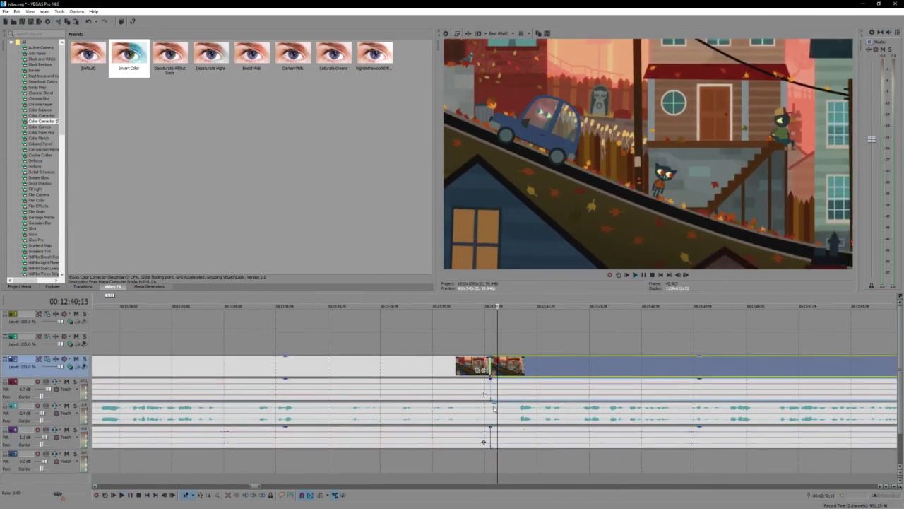
pyautogui.click(498, 410)
pyautogui.click(530, 432)
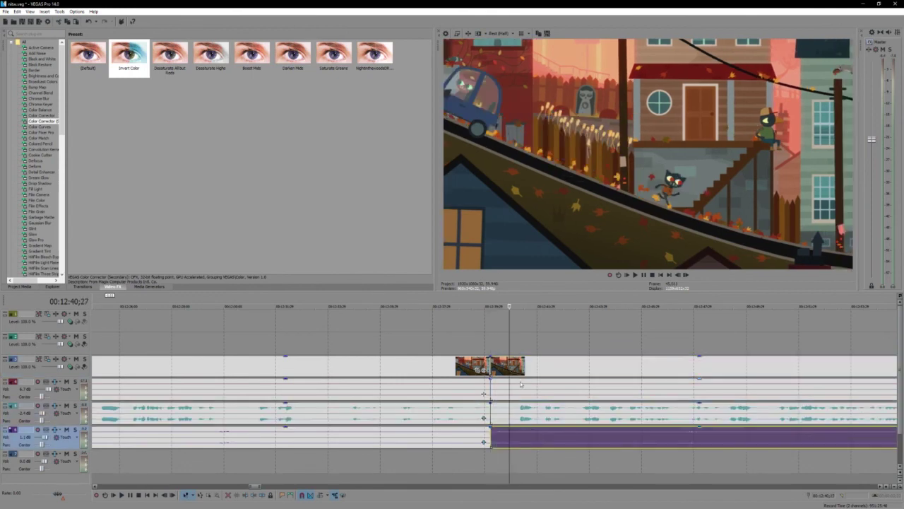
# Trim the start of the video and audio pieces after the 00:12:40;05 split to about 00:12:43, leaving a gap
pyautogui.click(522, 373)
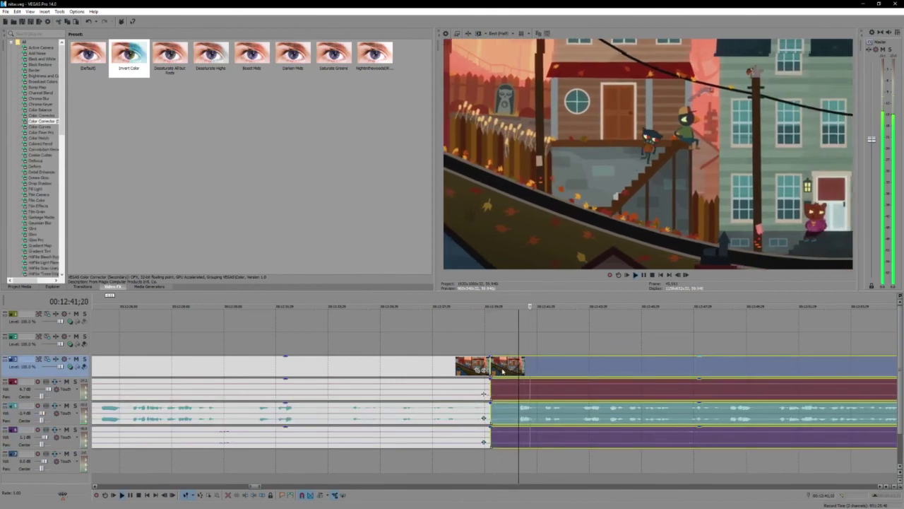
pyautogui.moveTo(507, 366); pyautogui.dragTo(584, 366)
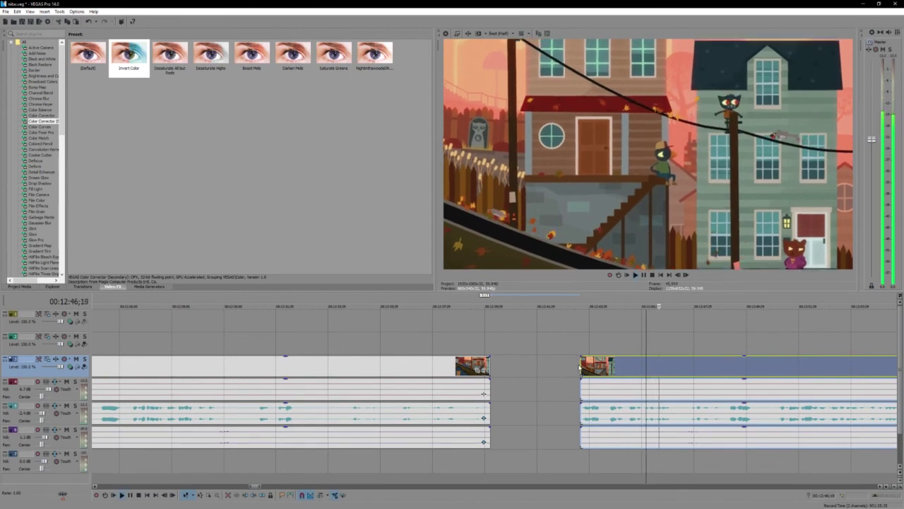
pyautogui.click(644, 375)
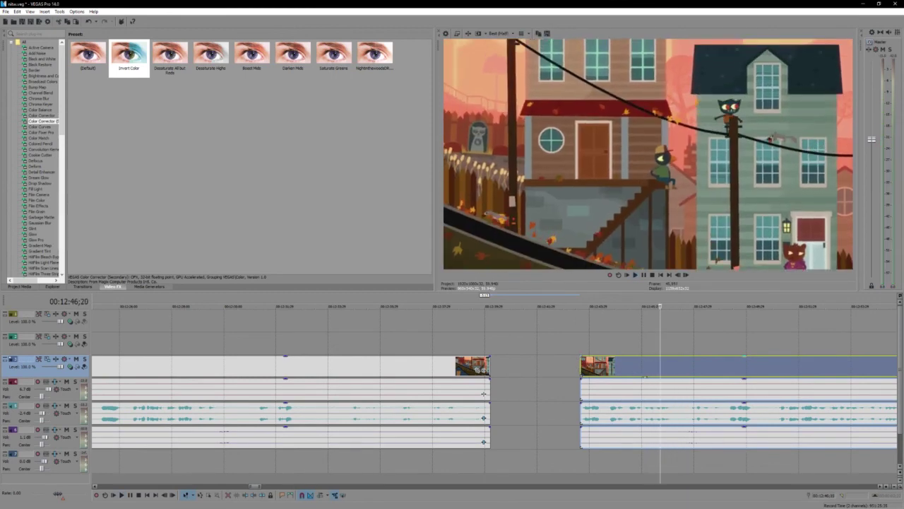
# Trim the start of the video and audio pieces after the gap slightly further and replay from just before them
pyautogui.click(579, 369)
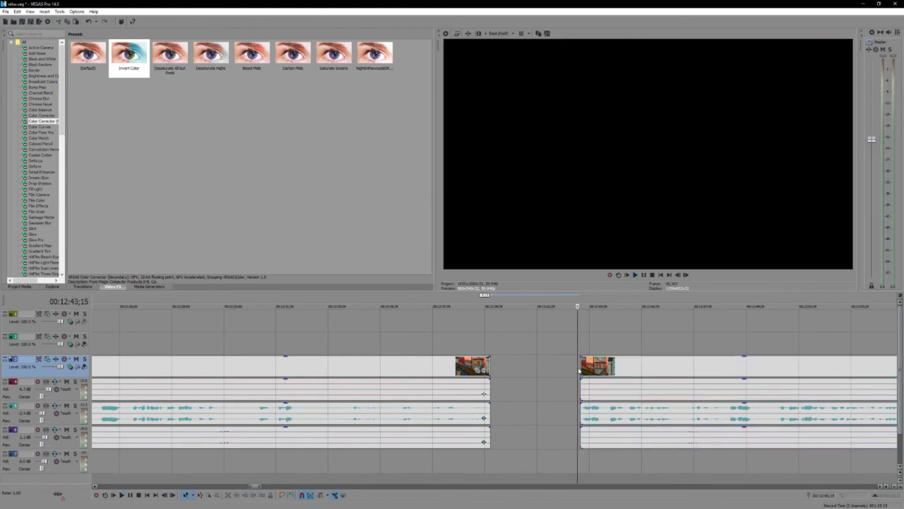
pyautogui.moveTo(581, 368)
pyautogui.mouseDown()
pyautogui.moveTo(656, 368)
pyautogui.moveTo(556, 367)
pyautogui.moveTo(582, 366)
pyautogui.mouseUp()
pyautogui.click(657, 367)
pyautogui.press('space')
pyautogui.press('Return')
pyautogui.click(580, 364)
pyautogui.press('space')
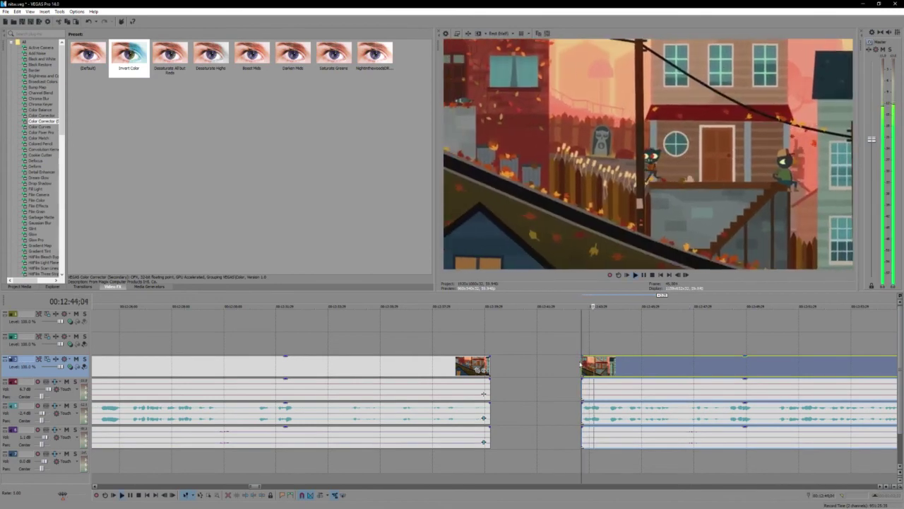
pyautogui.click(578, 364)
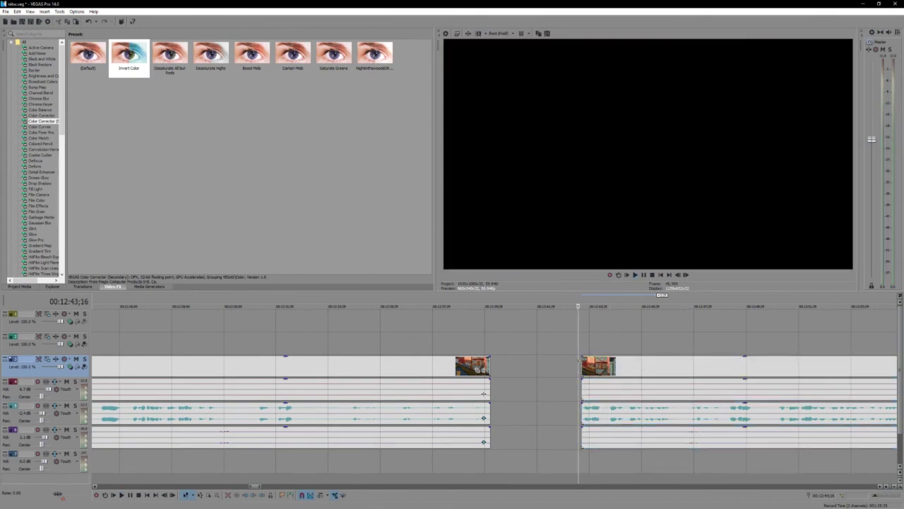
# Move the pieces after the gap back to meet the preceding ones at 00:12:40;05 and play the join
pyautogui.moveTo(585, 366); pyautogui.dragTo(507, 373)
pyautogui.click(464, 366)
pyautogui.scroll(-2, 495, 396)
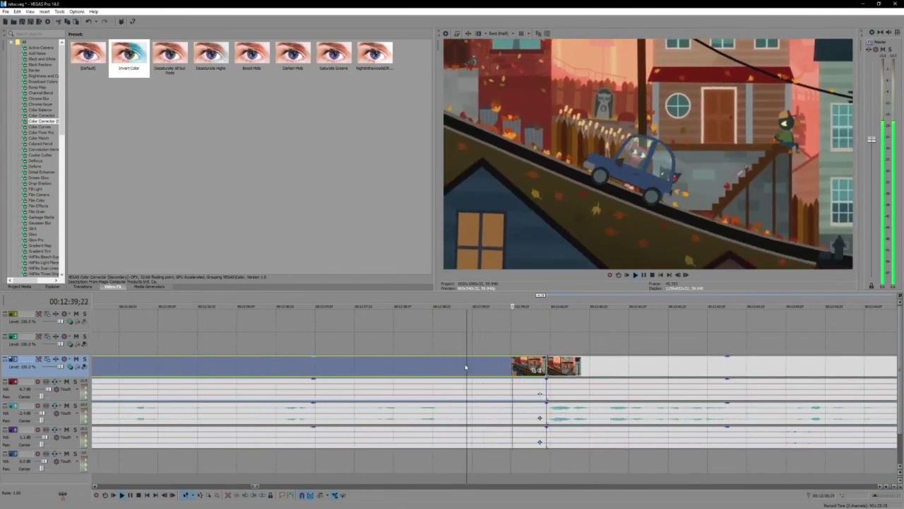
# Trim the end of the purple audio piece before the join to about 00:12:39;19 and play through to 00:12:44
pyautogui.click(536, 431)
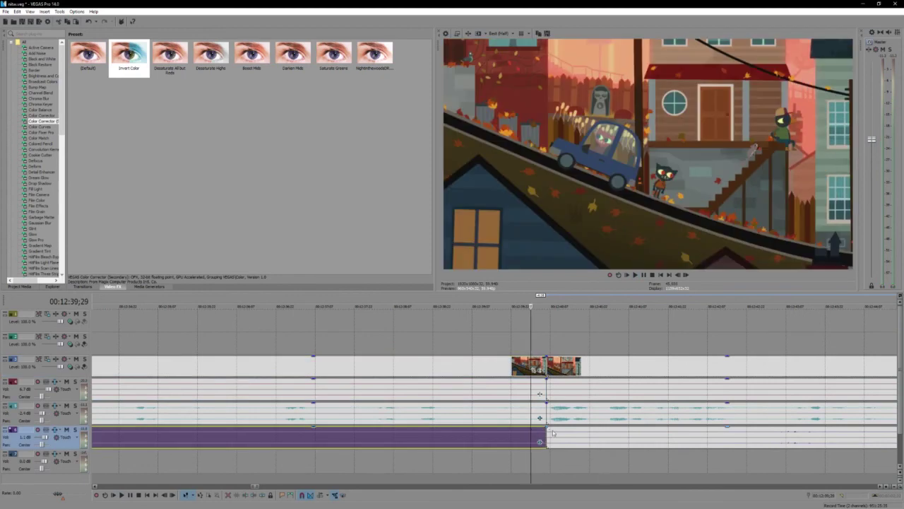
pyautogui.click(549, 432)
pyautogui.click(542, 435)
pyautogui.moveTo(546, 434); pyautogui.dragTo(502, 435)
pyautogui.click(395, 326)
pyautogui.press('space')
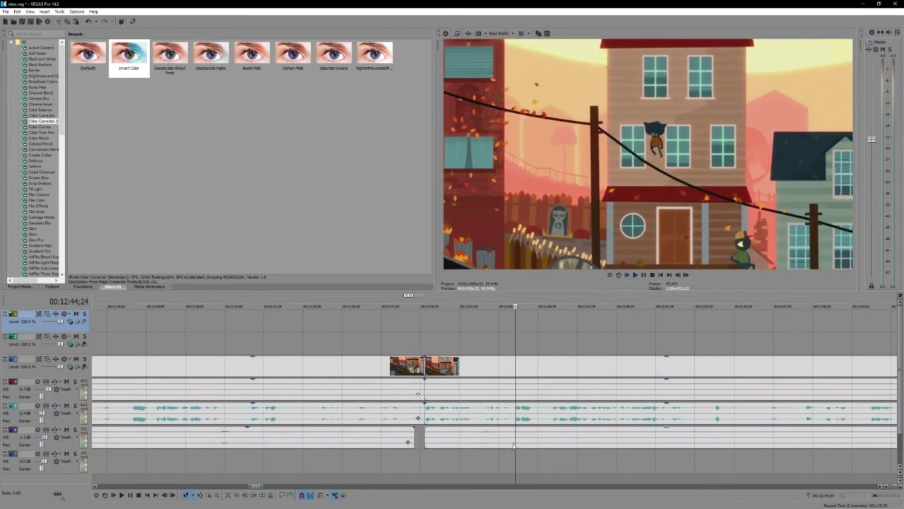
# Split the purple audio at 00:12:44;20 and 00:12:42;05 and delete the piece between the 00:12:40;05 join and 00:12:42;05
pyautogui.click(513, 438)
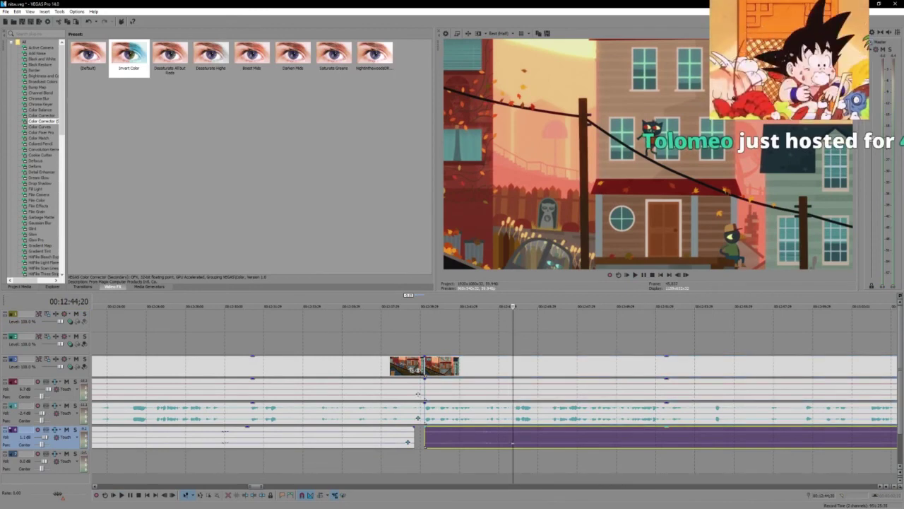
pyautogui.press('s')
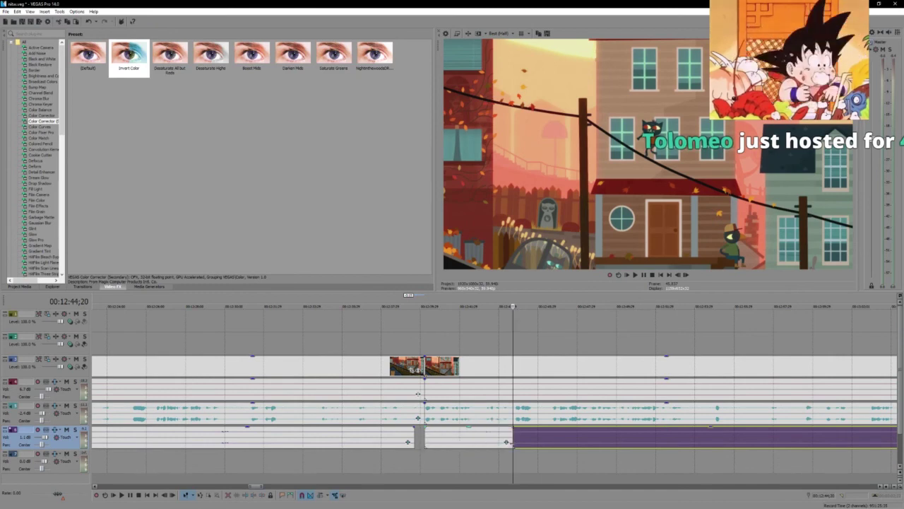
pyautogui.click(464, 444)
pyautogui.press('s')
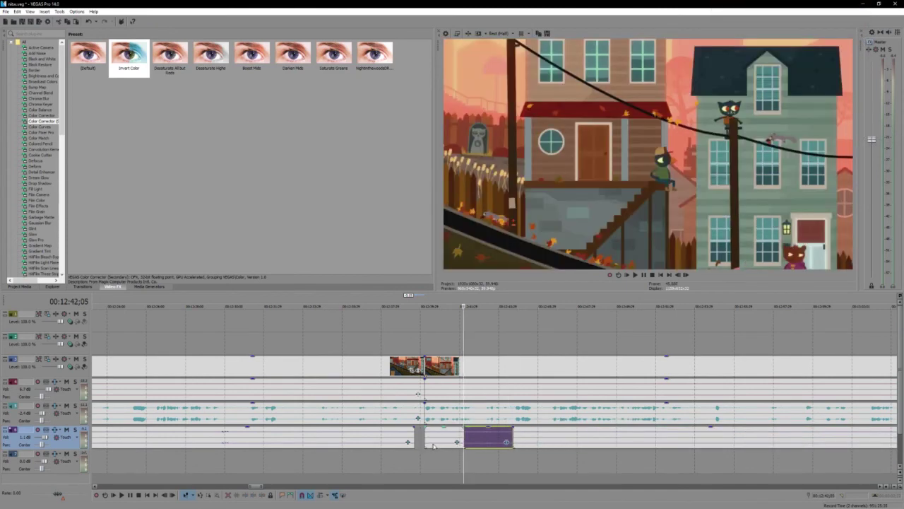
pyautogui.click(434, 445)
pyautogui.press('Delete')
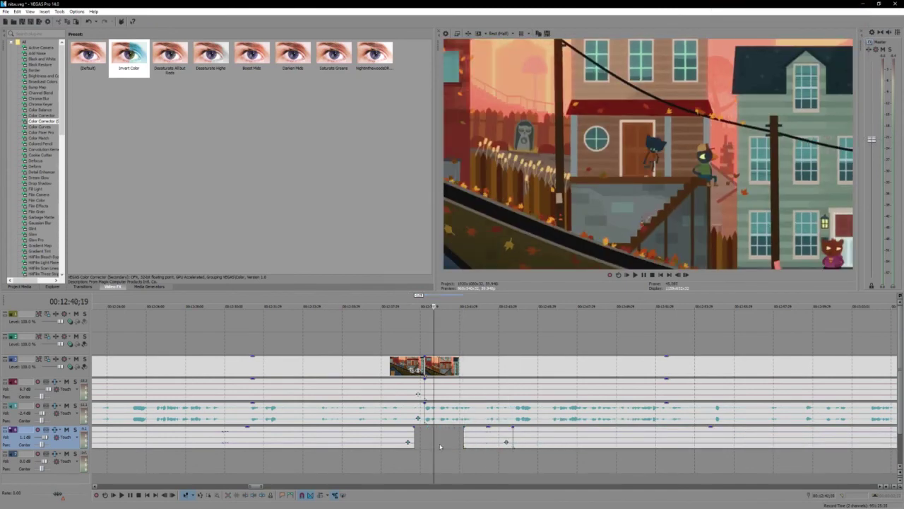
# Move the short purple audio piece earlier so it starts at about 00:12:41;17, and check its new start
pyautogui.moveTo(477, 446); pyautogui.dragTo(468, 447)
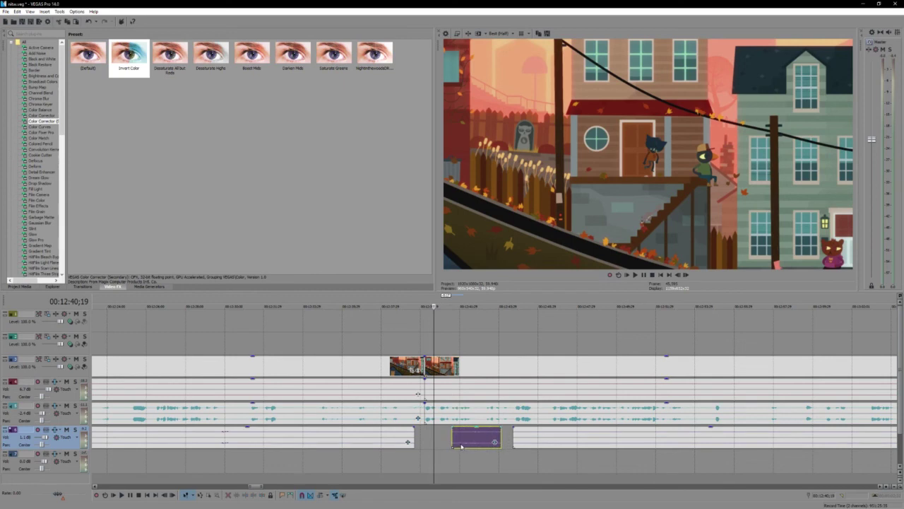
pyautogui.click(460, 445)
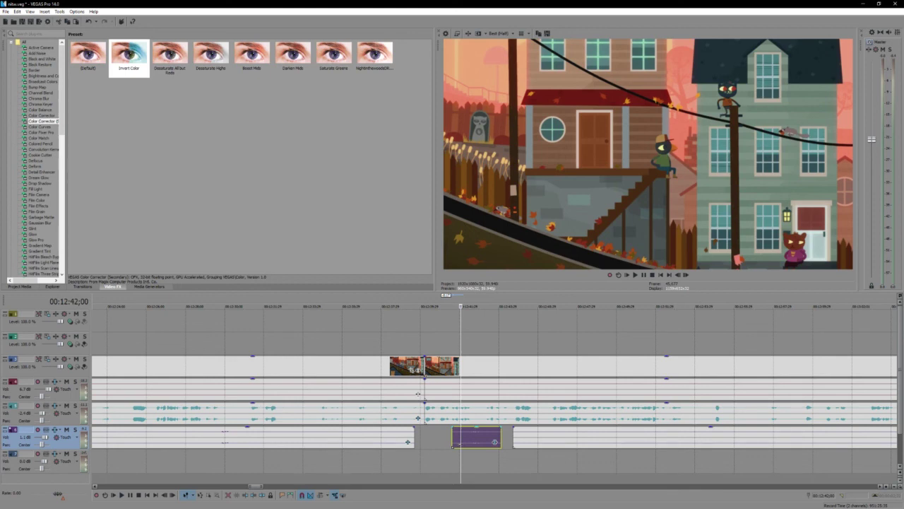
pyautogui.click(452, 434)
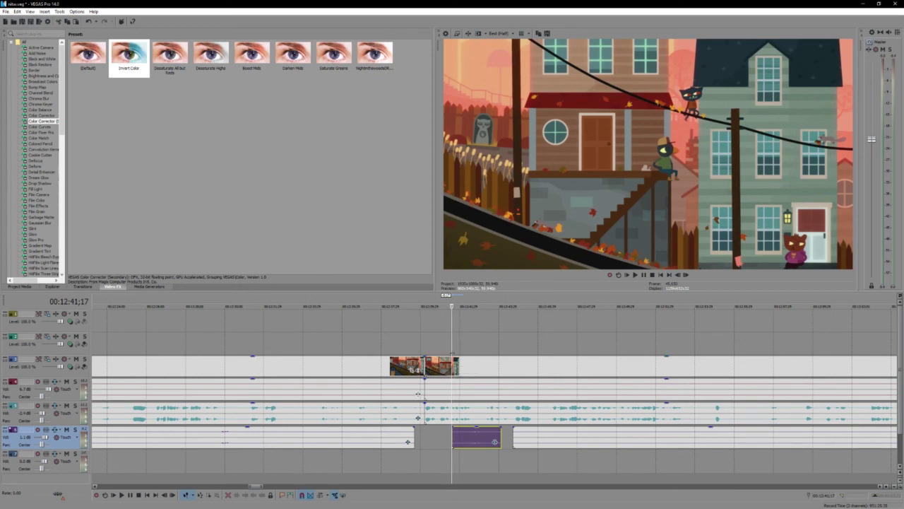
pyautogui.click(452, 353)
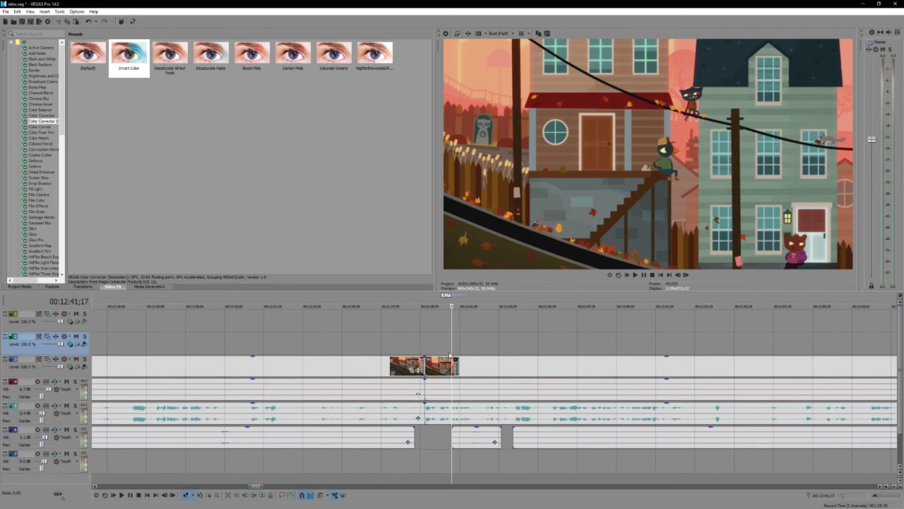
# Play on from 00:12:41;17 through the rooftop run to the character's greeting around 00:12:58
pyautogui.press('space')
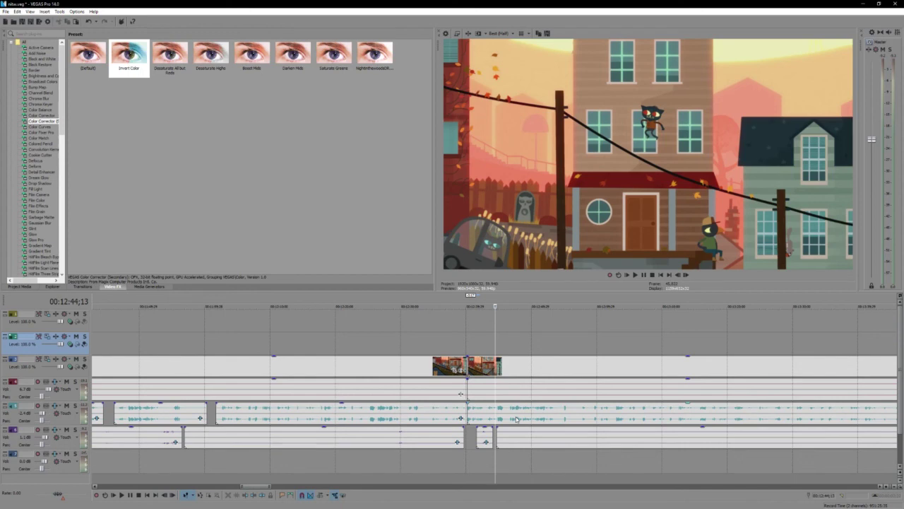
pyautogui.press('space')
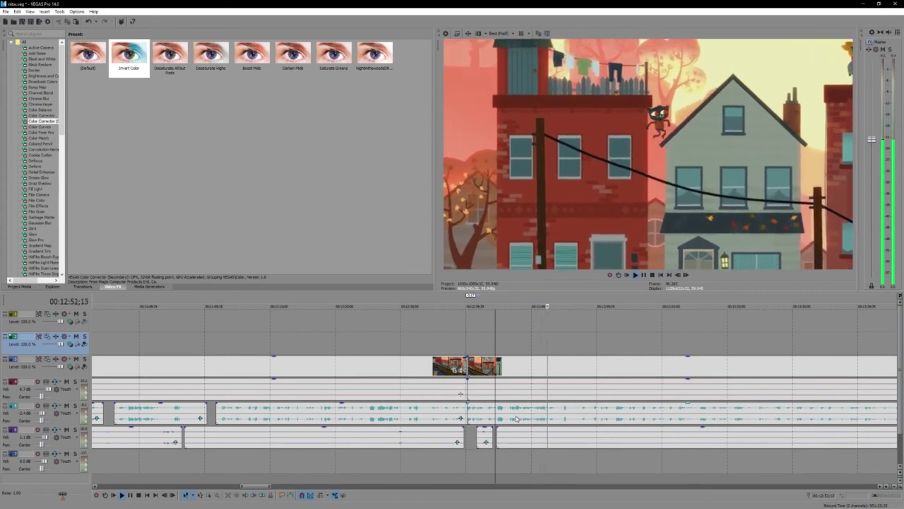
pyautogui.press('Return')
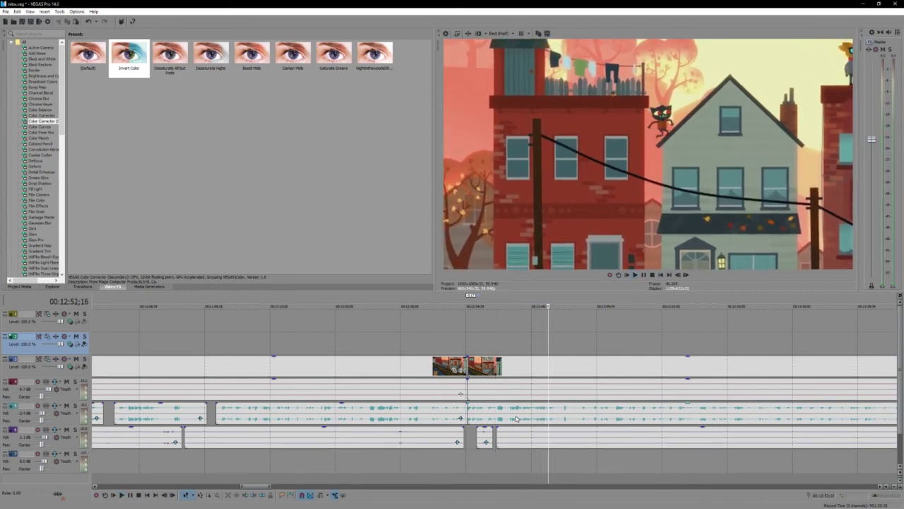
pyautogui.press('Return')
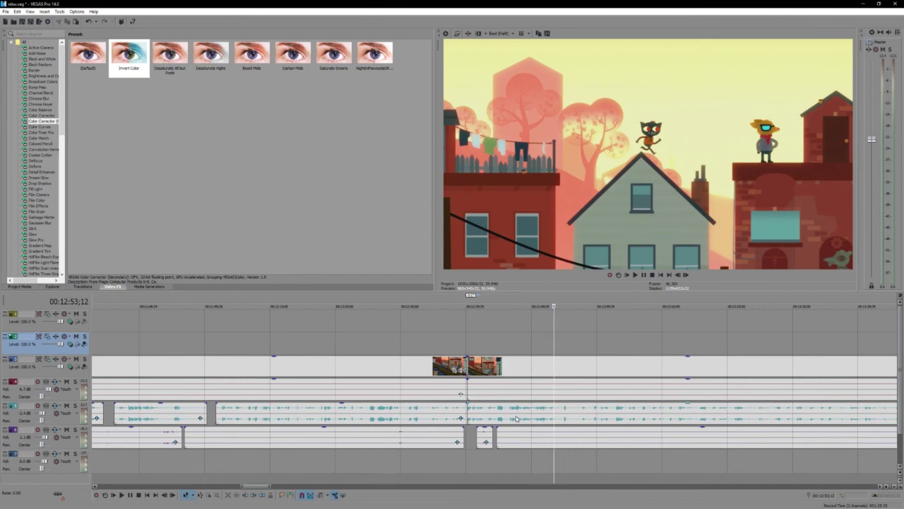
pyautogui.press('space')
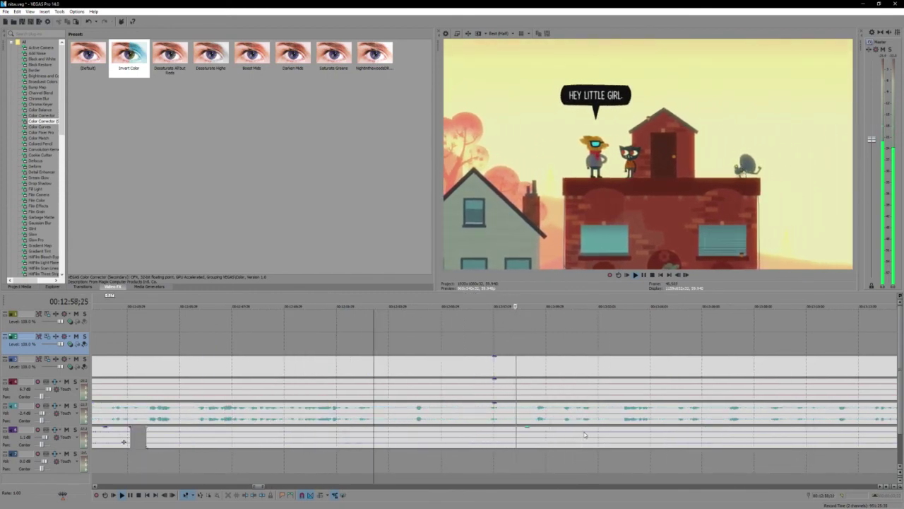
# Split the gameplay video and all its audio at about 00:12:57;10 and trim the start of the following pieces without leaving a gap
pyautogui.click(444, 367)
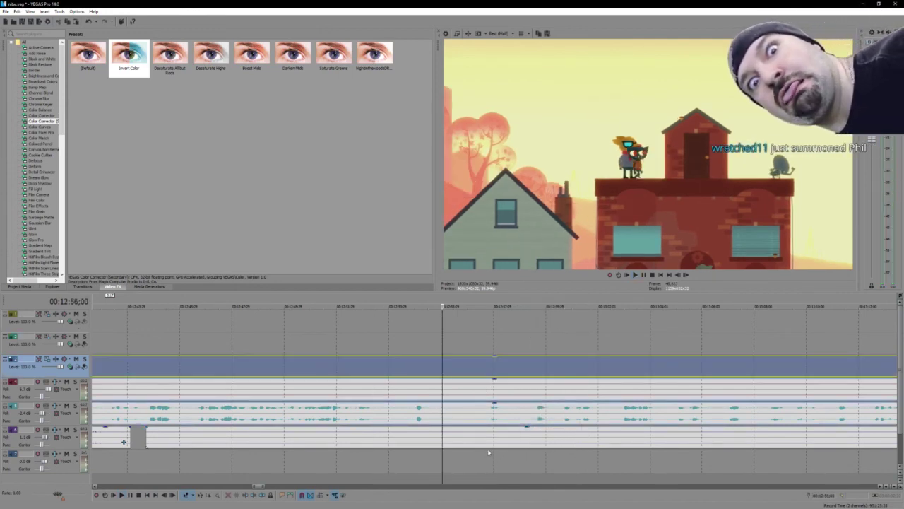
pyautogui.keyDown('shift'); pyautogui.click(485, 443); pyautogui.keyUp('shift')
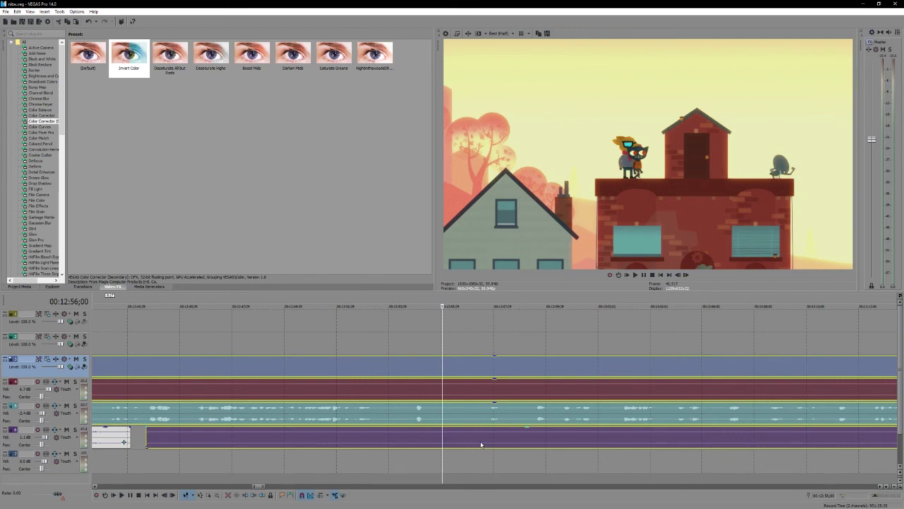
pyautogui.press('space')
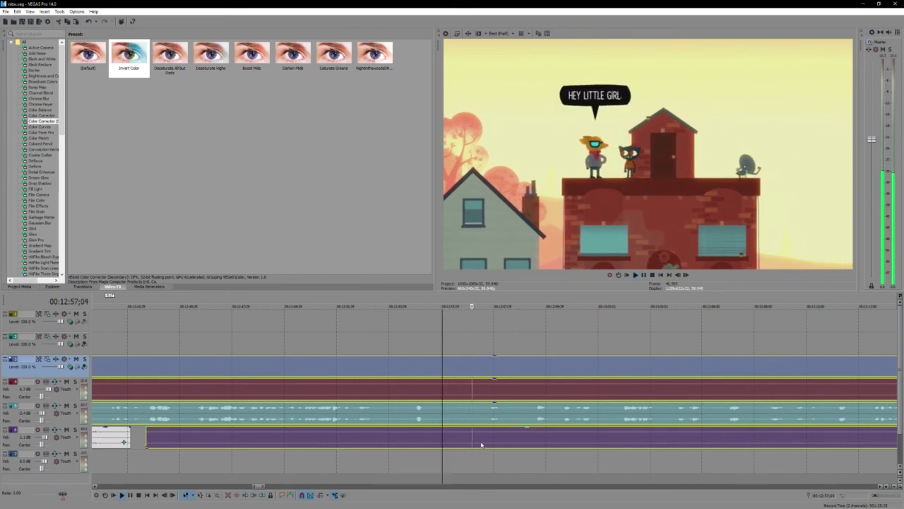
pyautogui.press('s')
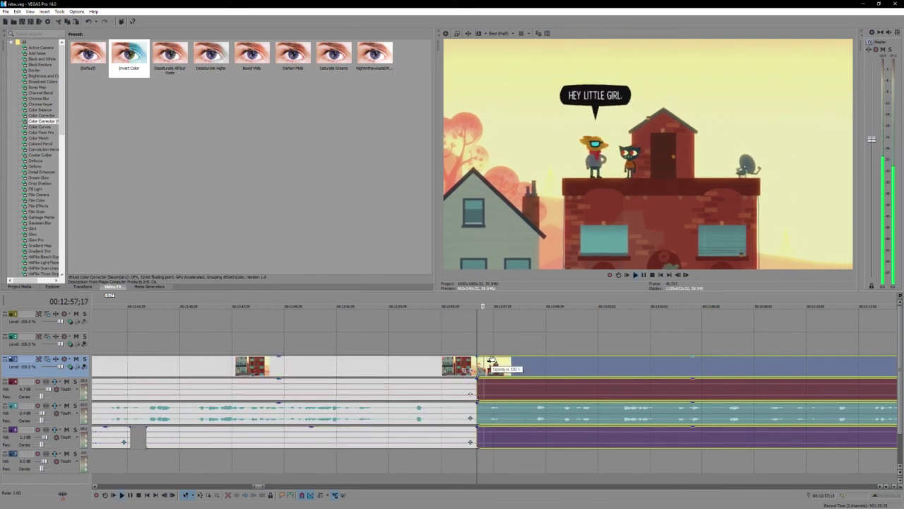
pyautogui.click(492, 360)
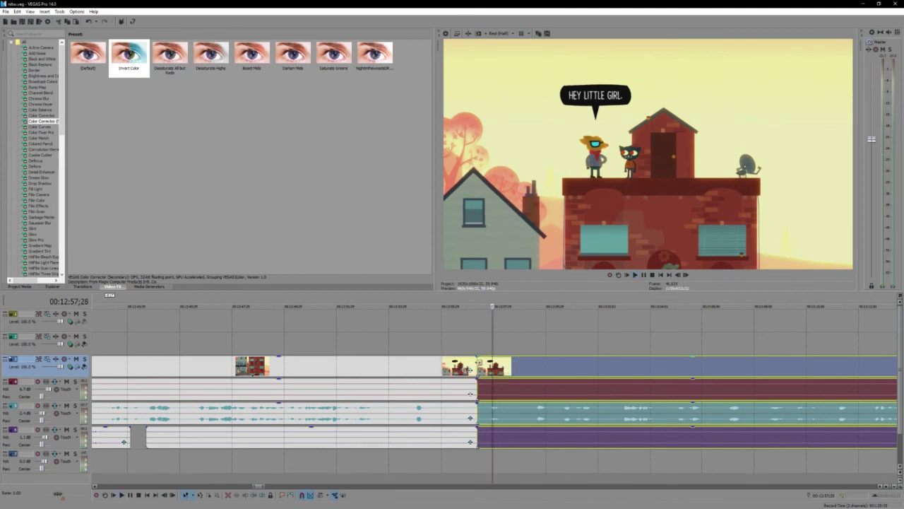
pyautogui.moveTo(479, 362)
pyautogui.mouseDown()
pyautogui.moveTo(602, 363)
pyautogui.moveTo(479, 368)
pyautogui.mouseUp()
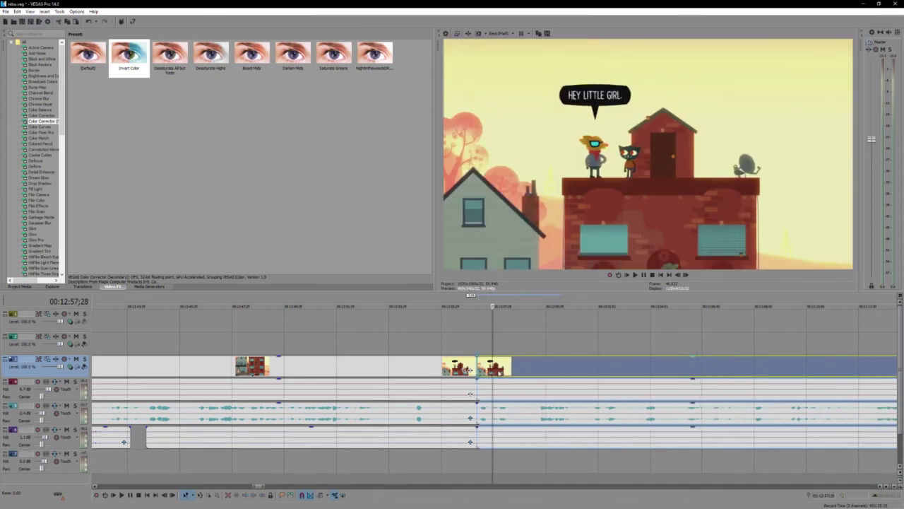
# Trim the ends of the teal commentary and purple audio pieces before the split back to about 00:12:56
pyautogui.click(453, 438)
pyautogui.click(448, 414)
pyautogui.keyDown('ctrl'); pyautogui.click(459, 438); pyautogui.keyUp('ctrl')
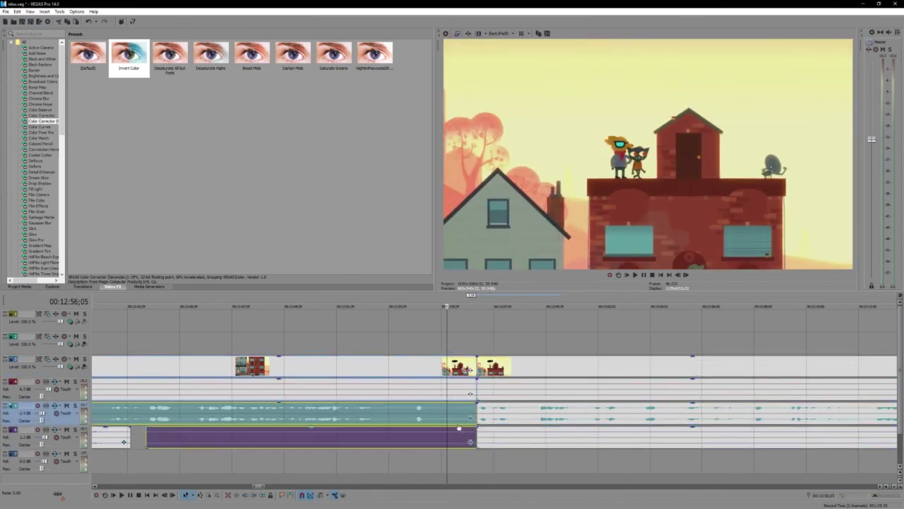
pyautogui.moveTo(471, 416); pyautogui.dragTo(436, 417)
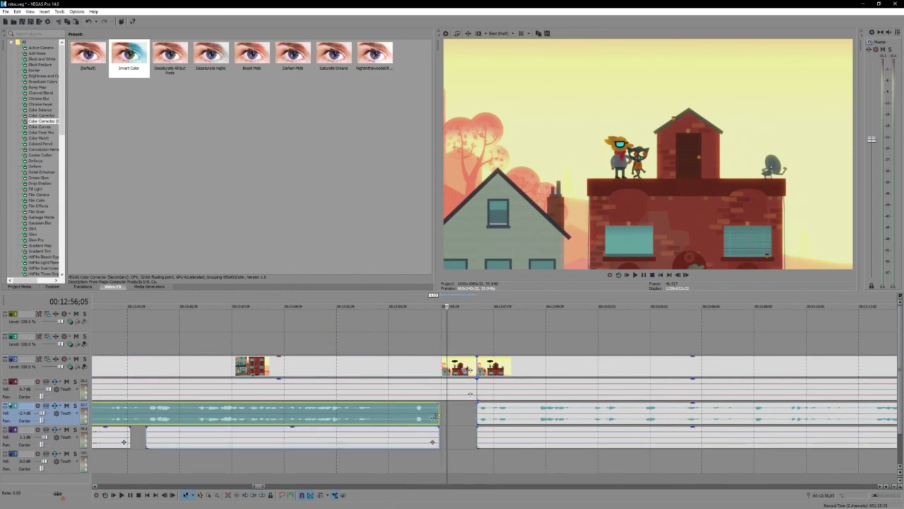
# Mark a region from 00:12:56;18 to about 00:12:58;20 and play across the new join
pyautogui.click(459, 385)
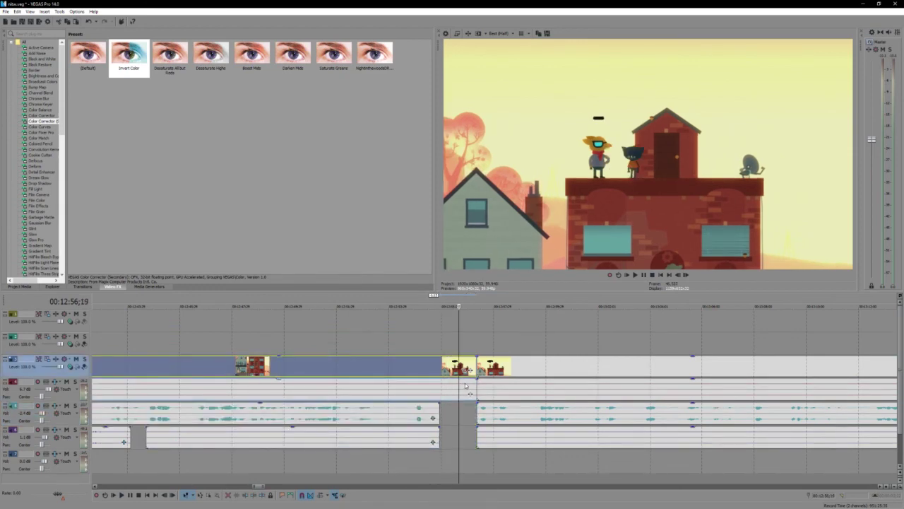
pyautogui.press('space')
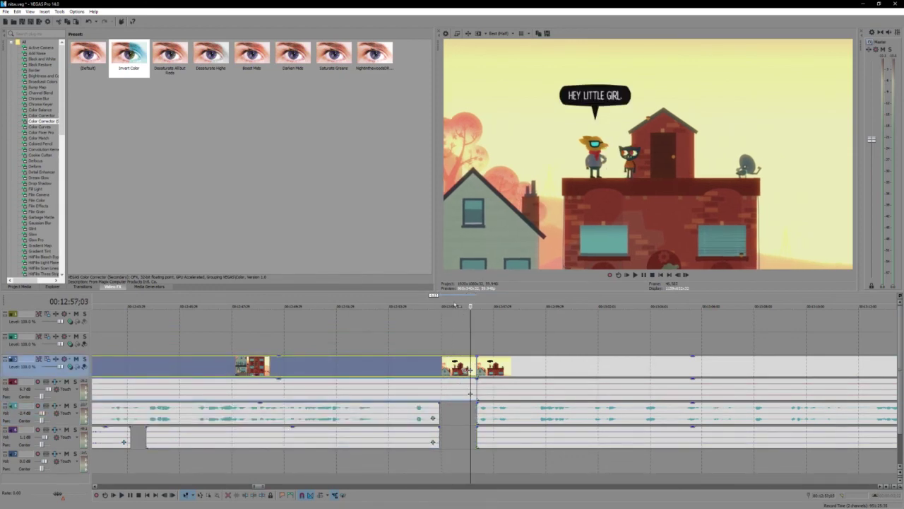
pyautogui.click(455, 306)
pyautogui.moveTo(457, 304); pyautogui.dragTo(510, 304)
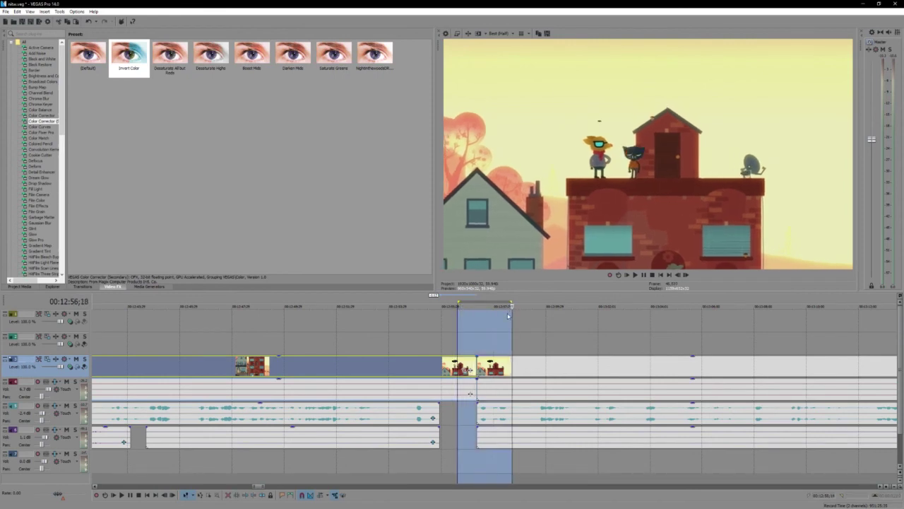
pyautogui.click(462, 340)
pyautogui.press('space')
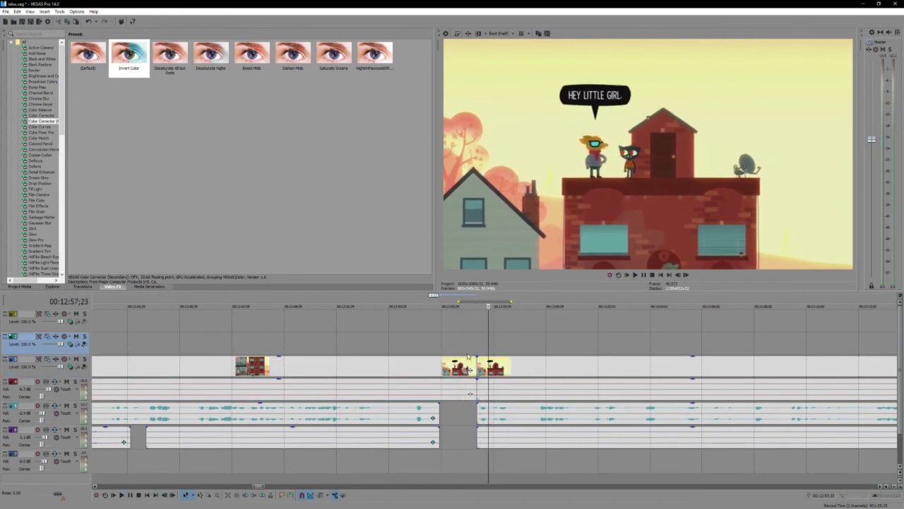
# Extend the gameplay video and red audio before the join by about half a second to crossfade them into the following pieces
pyautogui.click(466, 362)
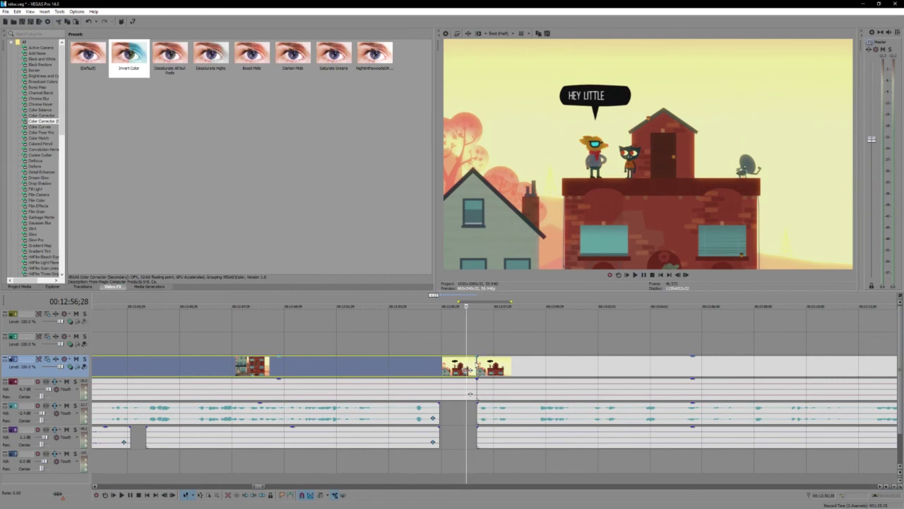
pyautogui.moveTo(476, 362); pyautogui.dragTo(488, 364)
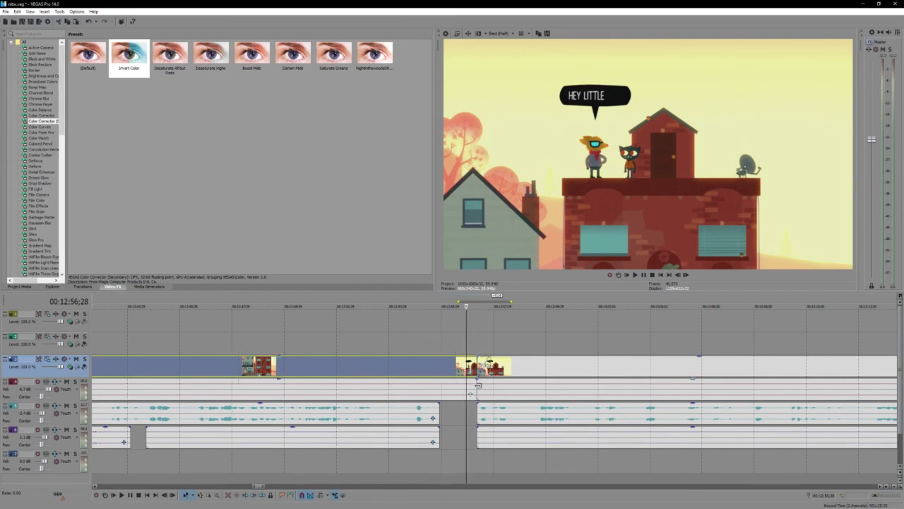
pyautogui.click(472, 390)
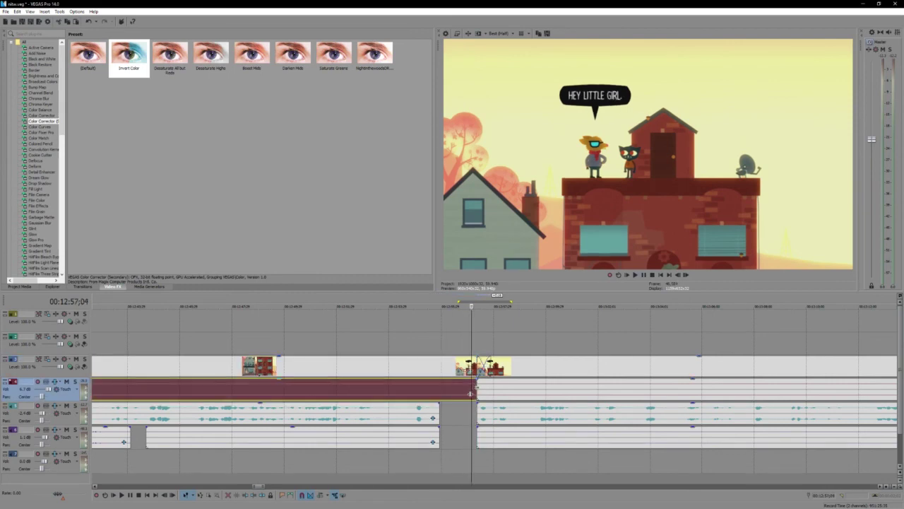
pyautogui.moveTo(470, 393); pyautogui.dragTo(486, 392)
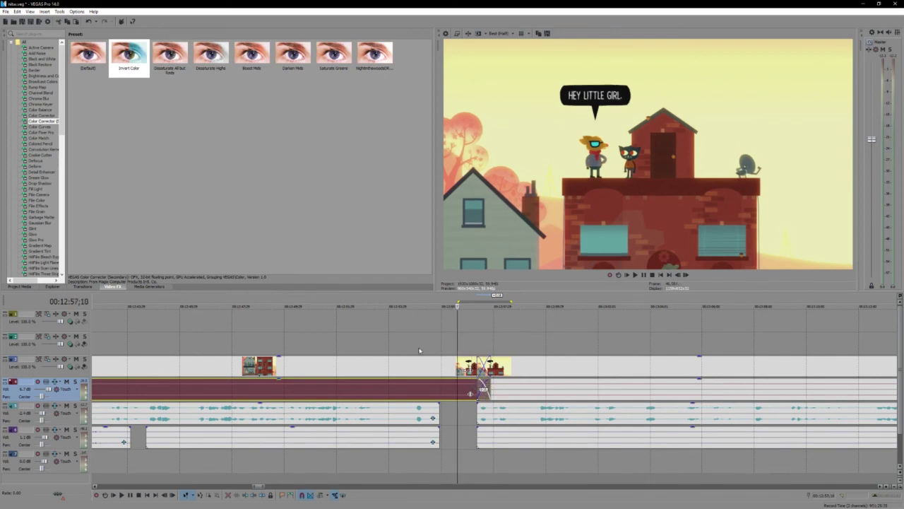
# Play across the join near 00:12:57 and lengthen the red audio crossfade there to about 1.2 seconds
pyautogui.click(419, 348)
pyautogui.press('space')
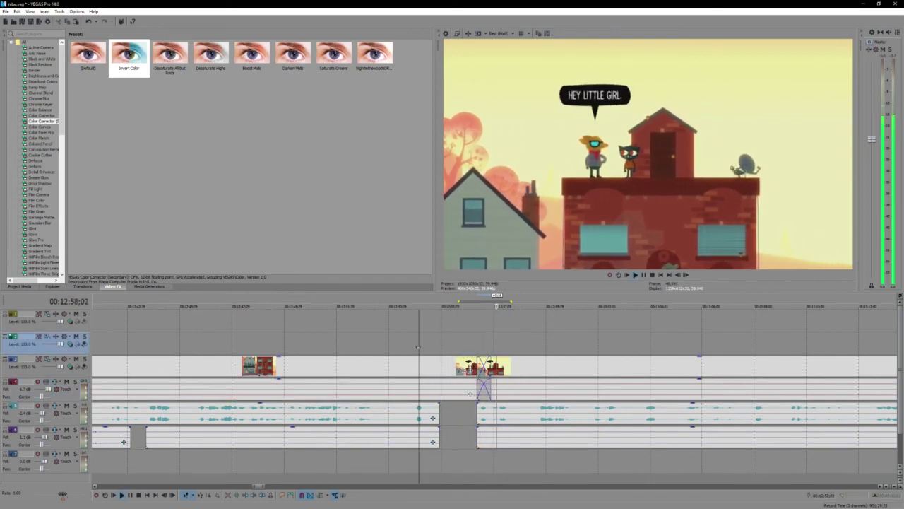
pyautogui.click(482, 390)
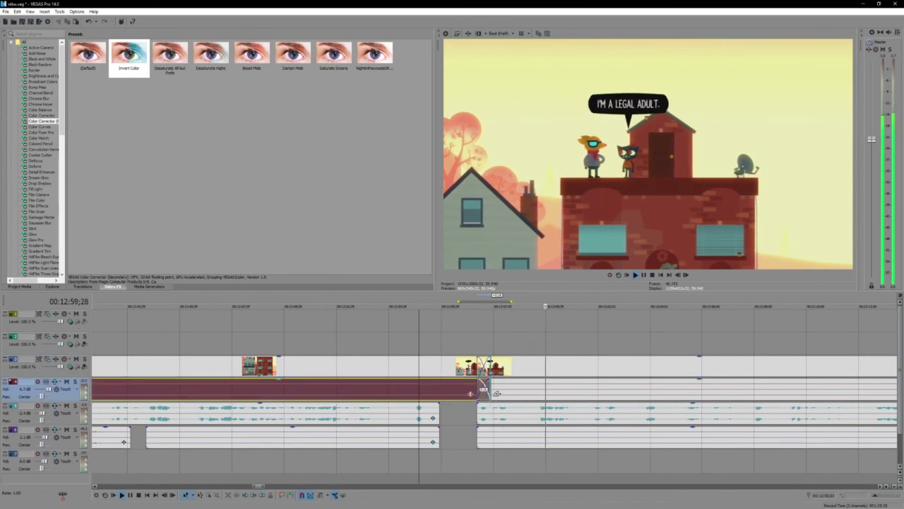
pyautogui.moveTo(497, 393); pyautogui.dragTo(493, 389)
pyautogui.click(473, 337)
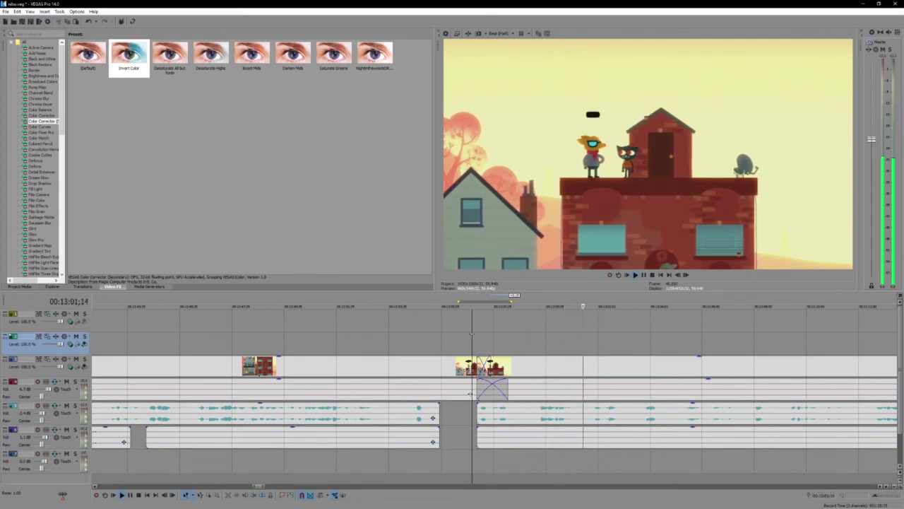
# Replay the join from about 00:12:56;18 to check the lengthened red audio crossfade
pyautogui.press('Return')
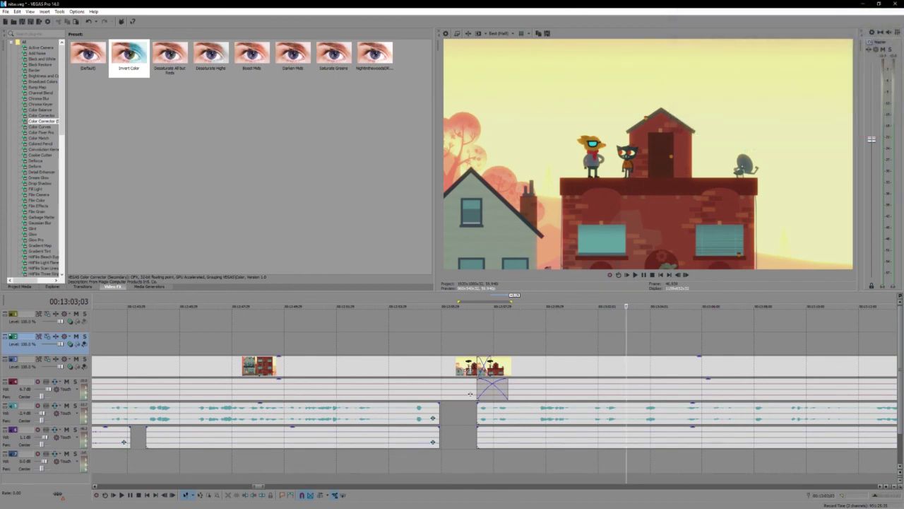
pyautogui.press('Home')
pyautogui.doubleClick(477, 345)
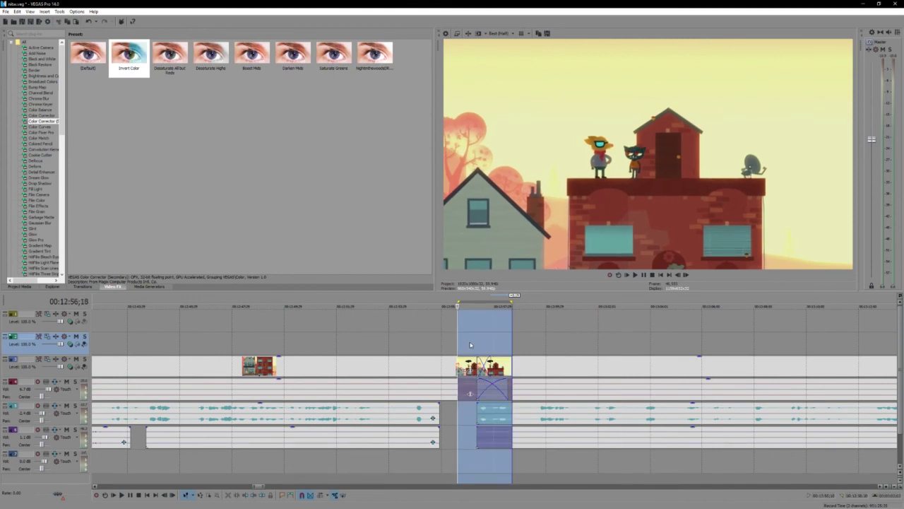
pyautogui.click(471, 344)
pyautogui.click(453, 345)
pyautogui.press('space')
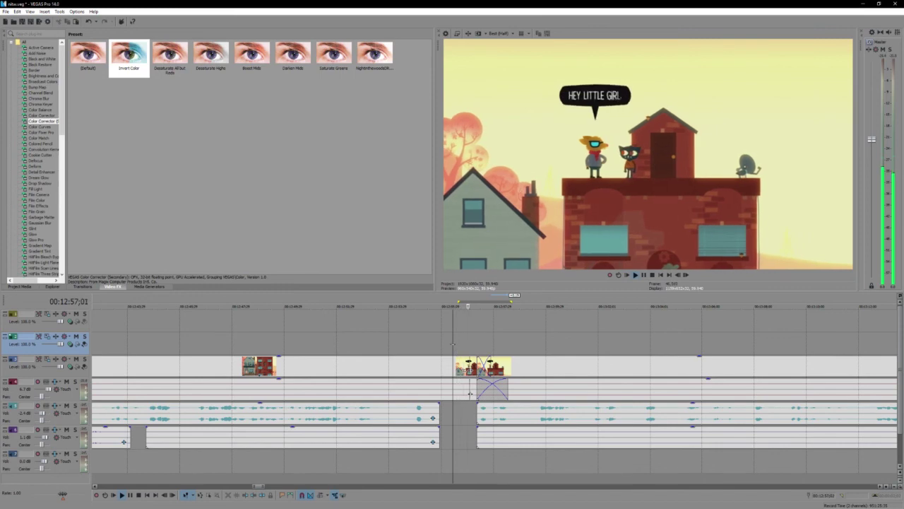
pyautogui.press('Return')
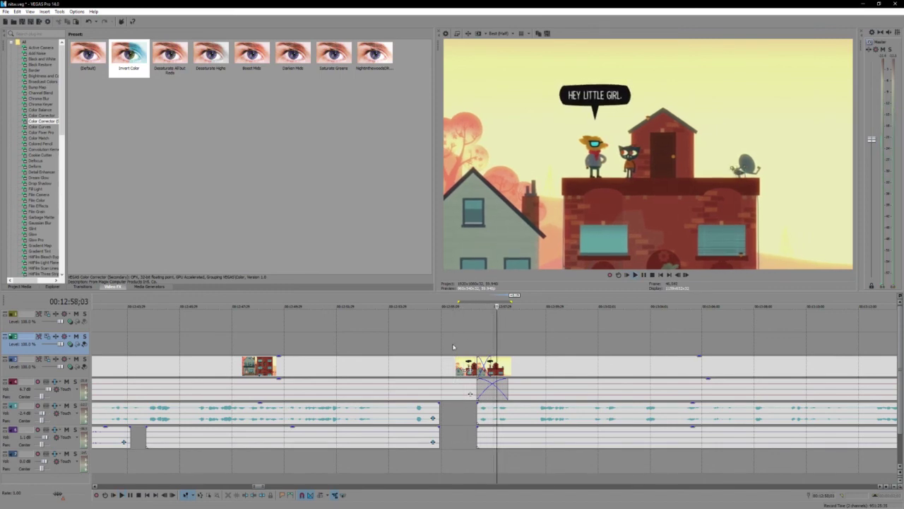
pyautogui.click(460, 345)
pyautogui.press('space')
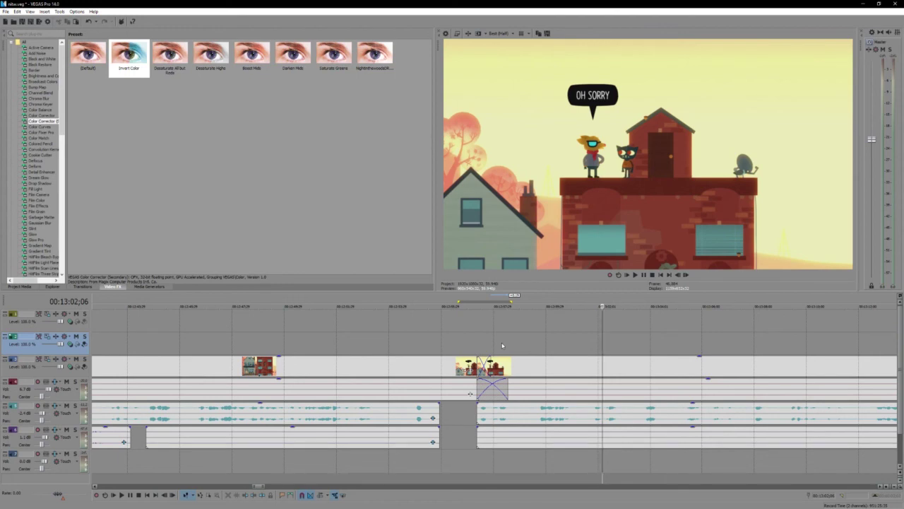
# Play through the gameplay from the rooftop conversation to the Trolleyside News scene, checking the teal commentary and purple audio for stray sounds
pyautogui.press('space')
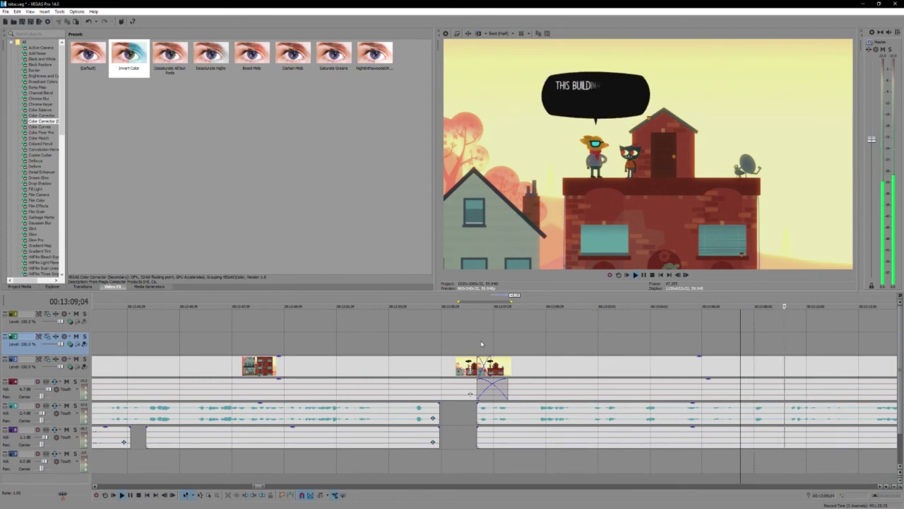
pyautogui.scroll(-5, 481, 344)
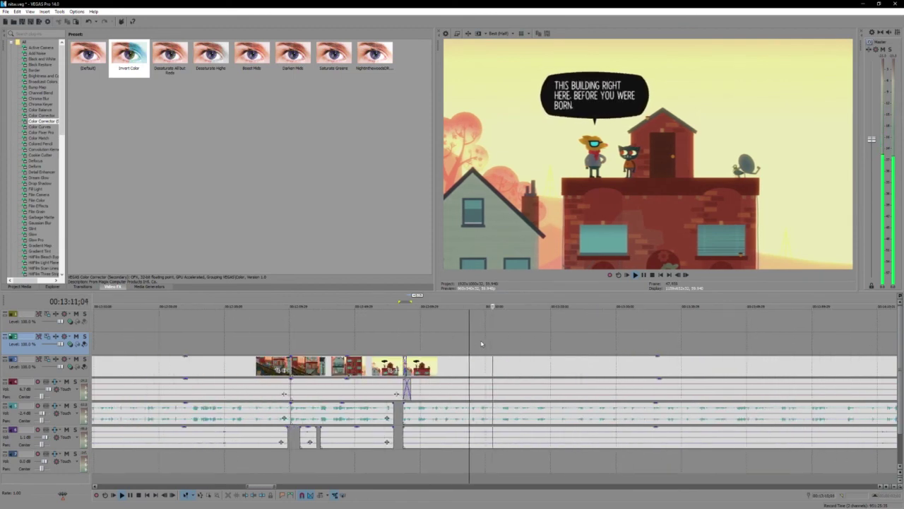
pyautogui.scroll(-2, 481, 344)
pyautogui.click(596, 440)
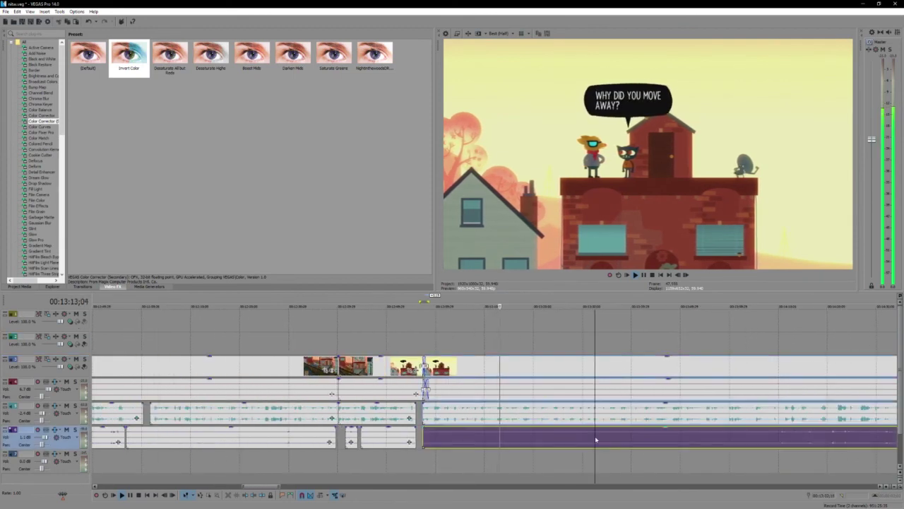
pyautogui.scroll(2, 596, 440)
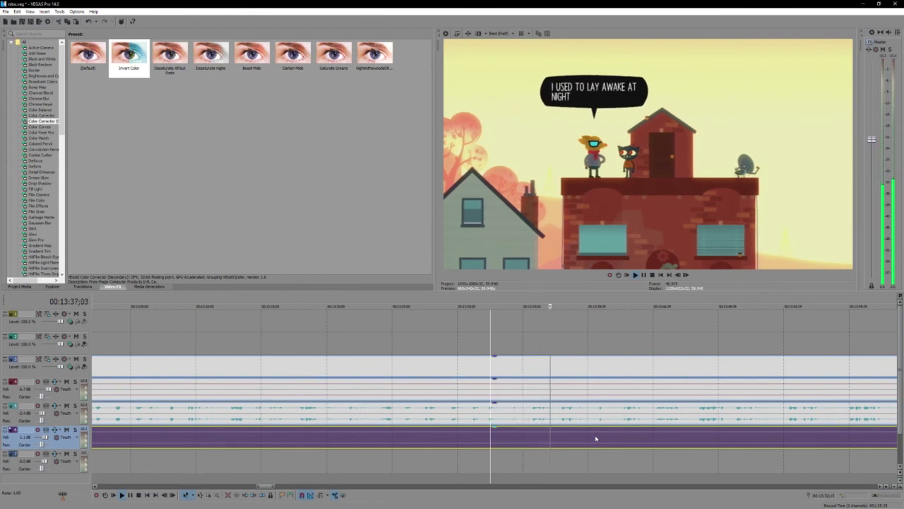
pyautogui.scroll(-1, 596, 438)
pyautogui.scroll(-1, 595, 438)
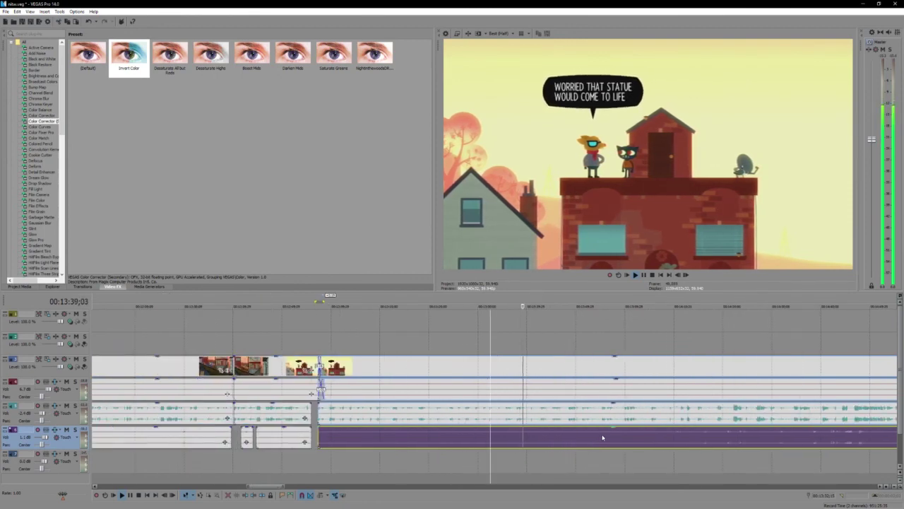
pyautogui.scroll(1, 596, 438)
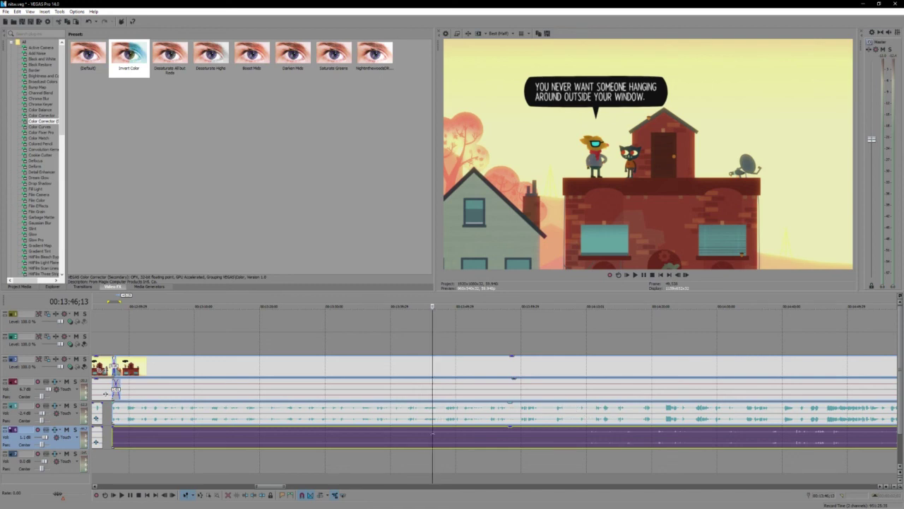
pyautogui.click(423, 446)
pyautogui.press('space')
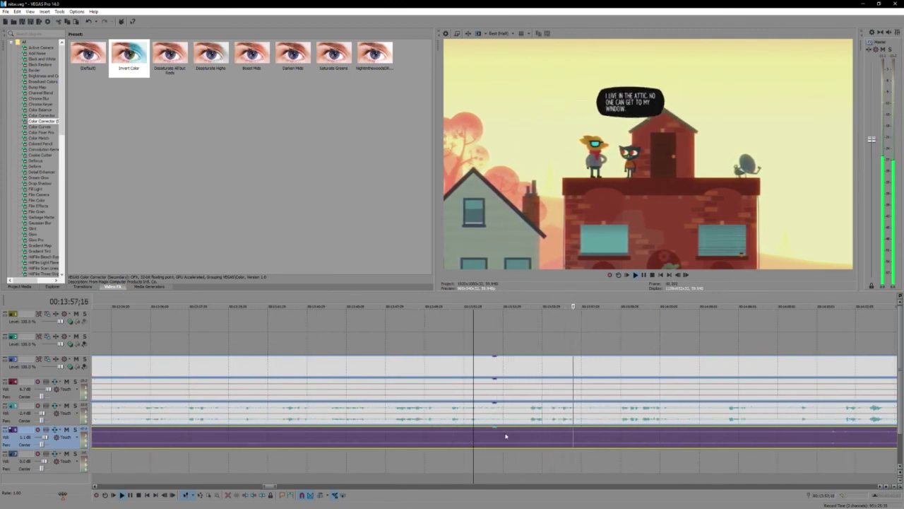
pyautogui.scroll(2, 505, 436)
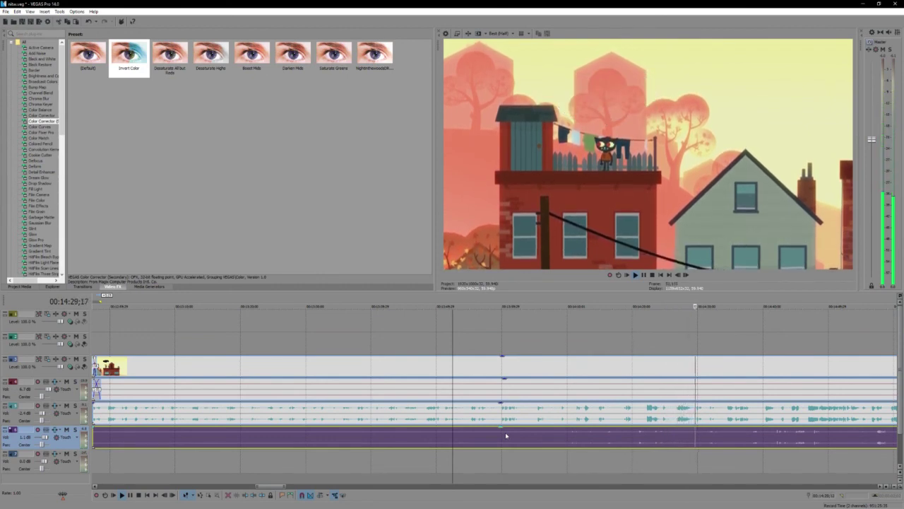
pyautogui.scroll(-3, 505, 434)
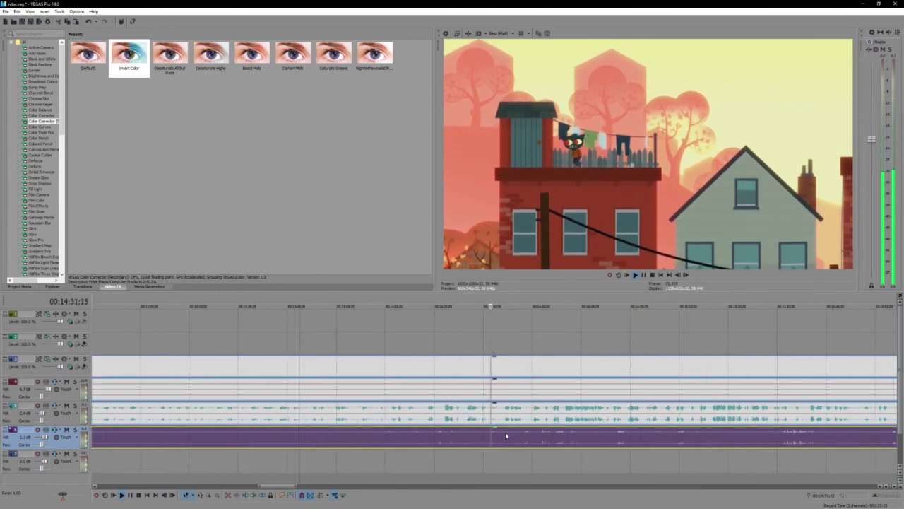
pyautogui.scroll(3, 534, 447)
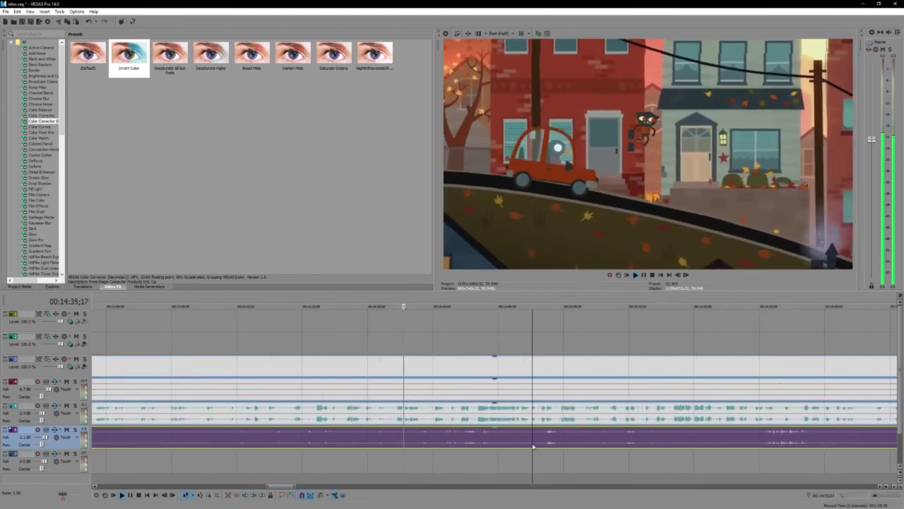
pyautogui.scroll(-2, 534, 445)
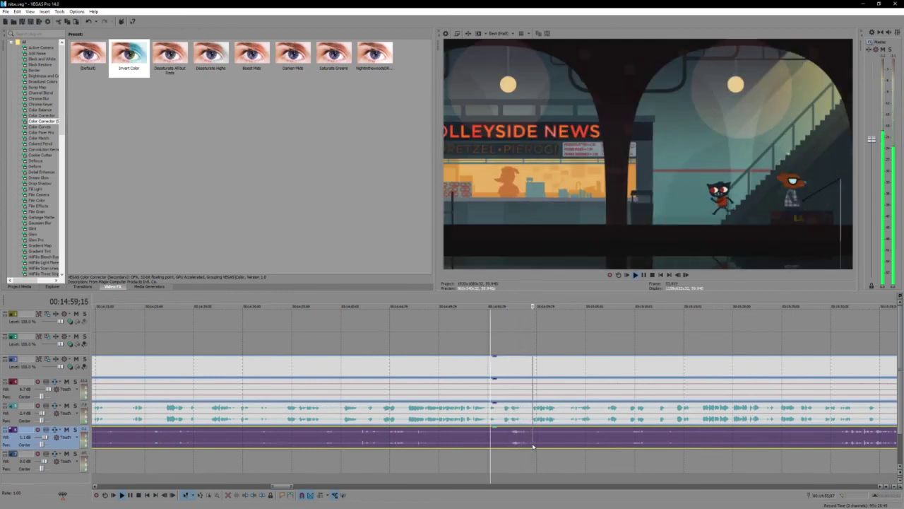
# Split the purple audio at about 00:14:56 and at 00:15:00;20 to isolate the short piece between
pyautogui.click(496, 435)
pyautogui.press('s')
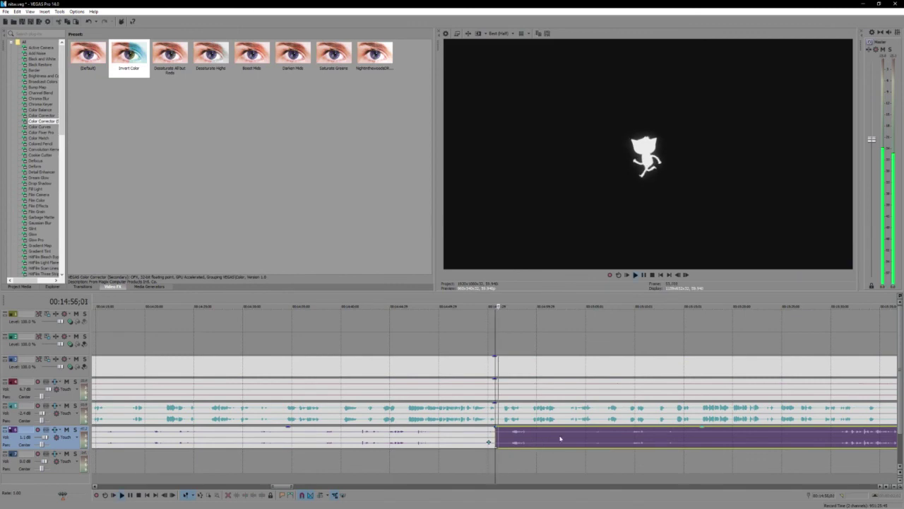
pyautogui.click(543, 436)
pyautogui.press('s')
pyautogui.click(541, 435)
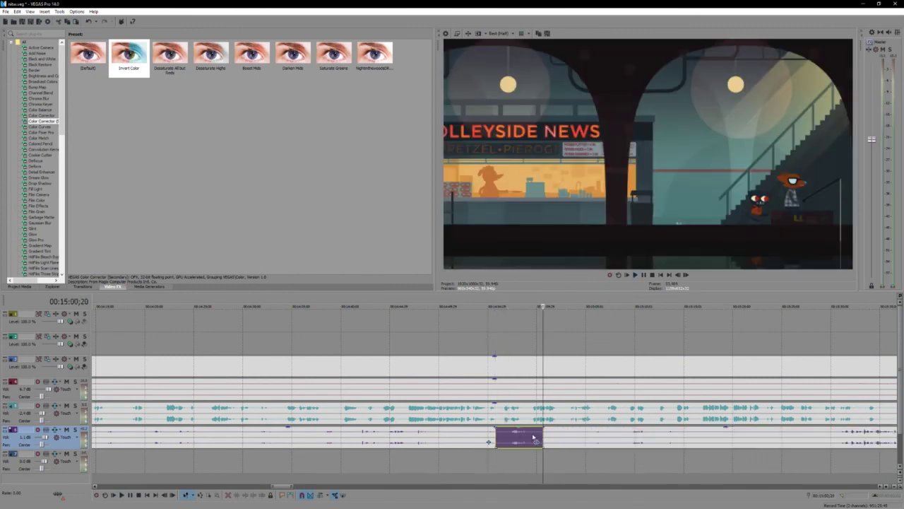
# Shift the isolated purple audio piece about 0.7 seconds later to crossfade it into the following piece, and play it back
pyautogui.click(508, 437)
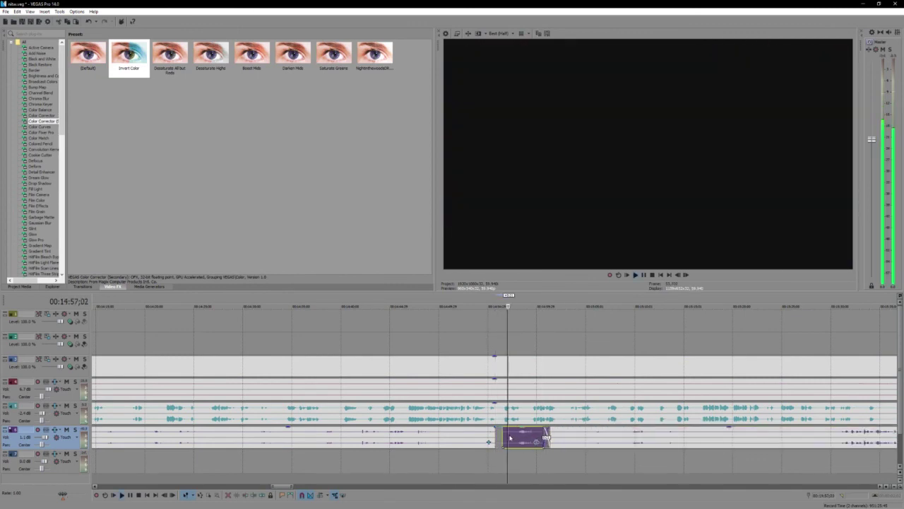
pyautogui.scroll(3, 526, 439)
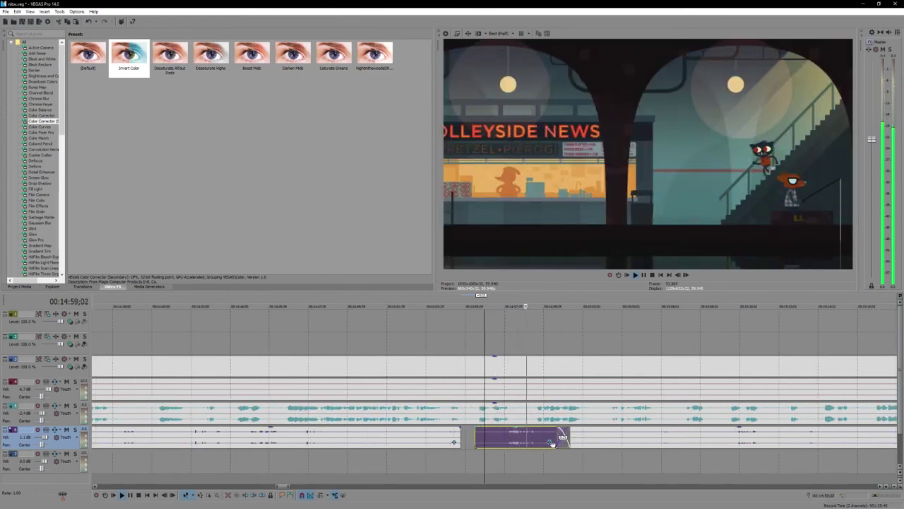
pyautogui.scroll(-3, 553, 443)
pyautogui.click(541, 440)
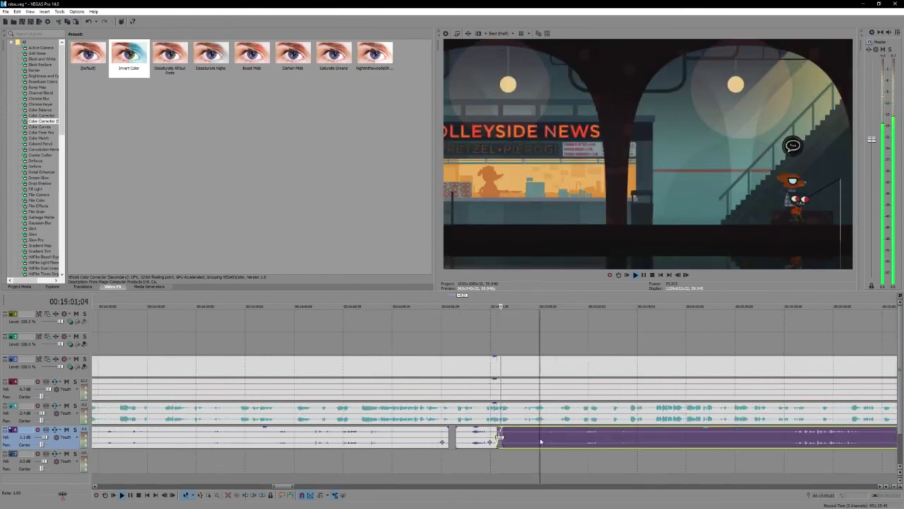
# Play through the Trolleyside News and boat conversation scenes up to about 00:16:49, checking the commentary and purple audio
pyautogui.scroll(2, 539, 441)
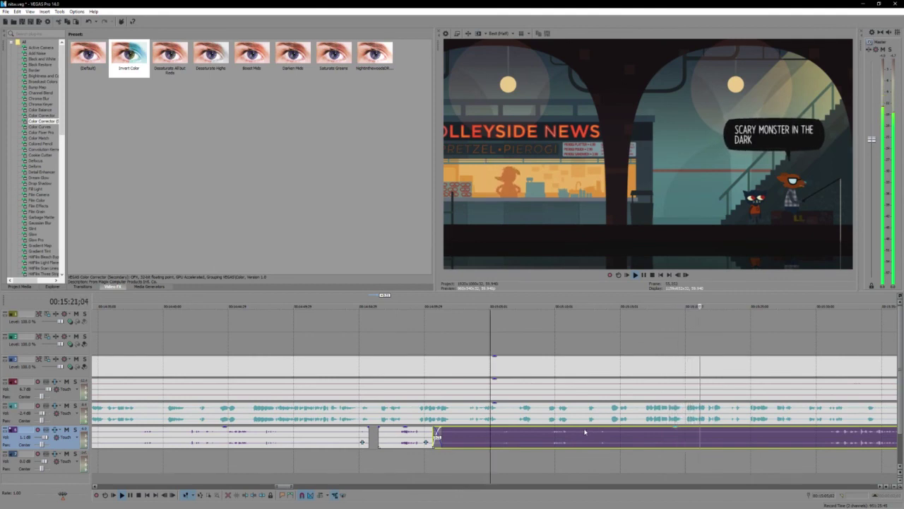
pyautogui.scroll(-3, 636, 443)
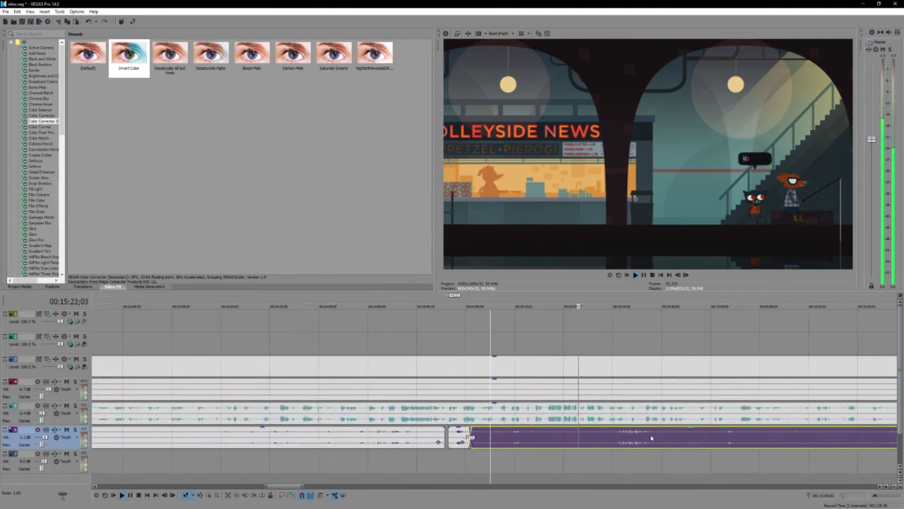
pyautogui.scroll(2, 636, 443)
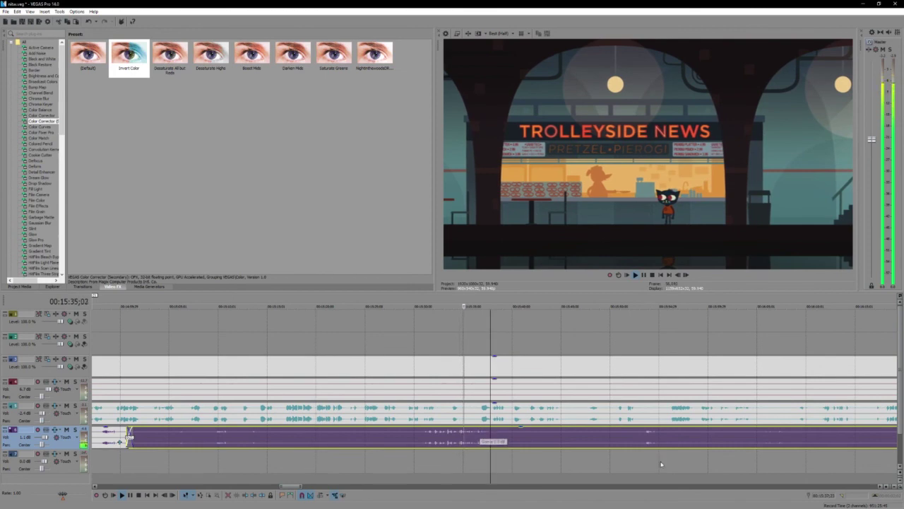
pyautogui.scroll(-2, 561, 444)
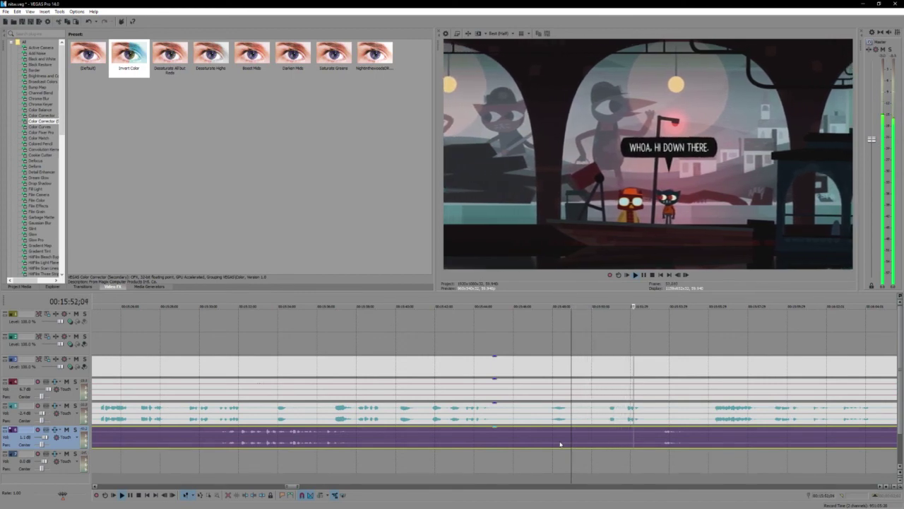
pyautogui.scroll(-3, 560, 444)
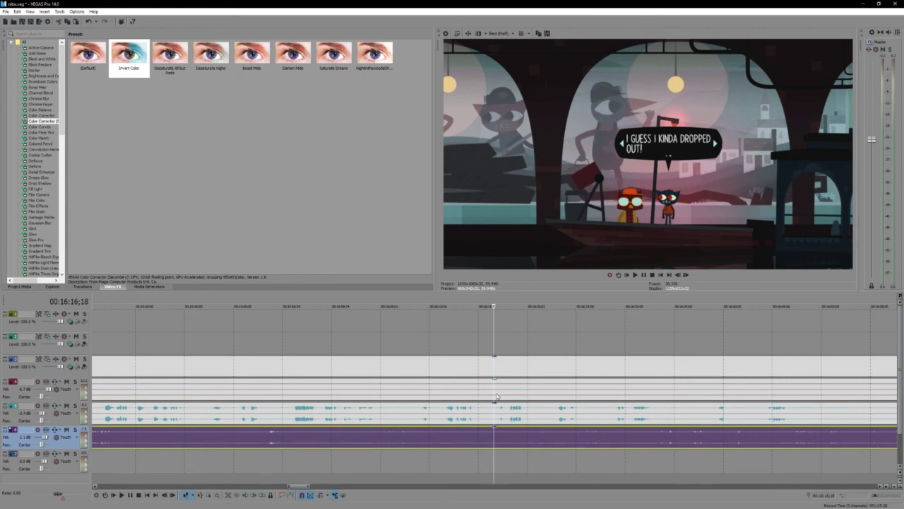
pyautogui.press('space')
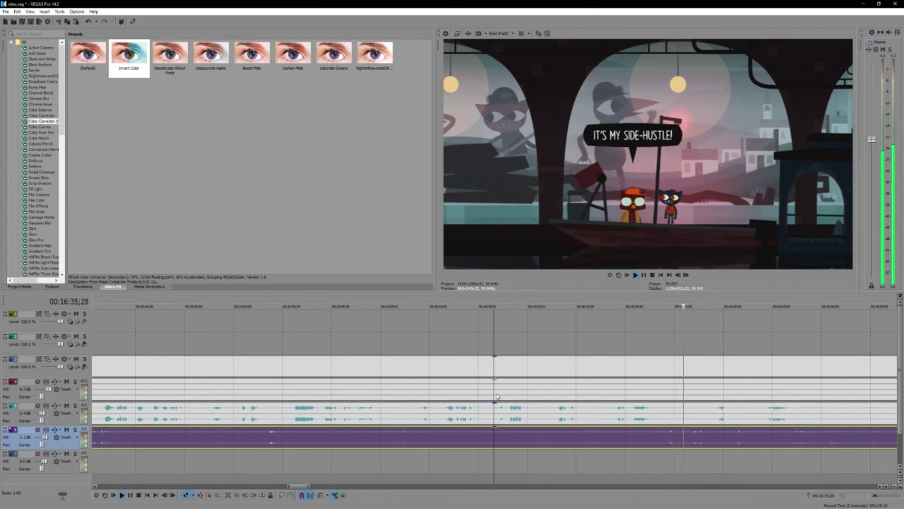
pyautogui.scroll(-2, 505, 409)
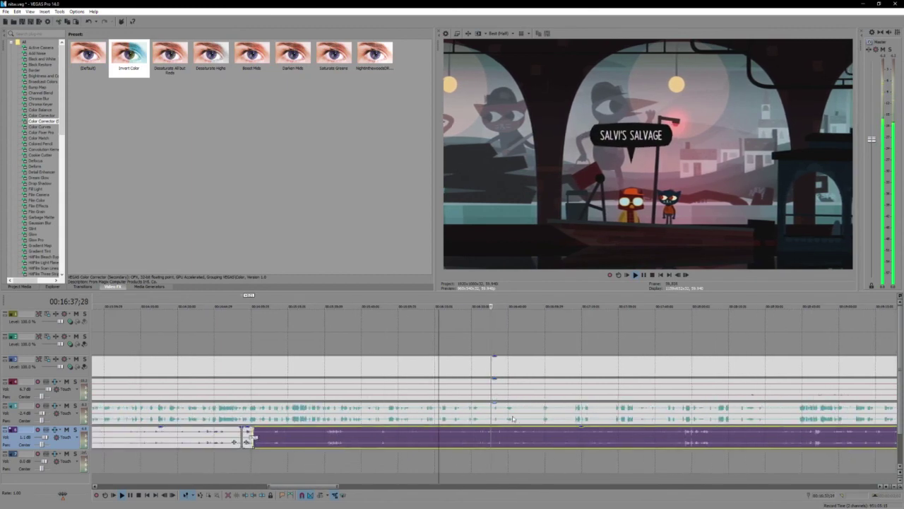
pyautogui.scroll(1, 543, 429)
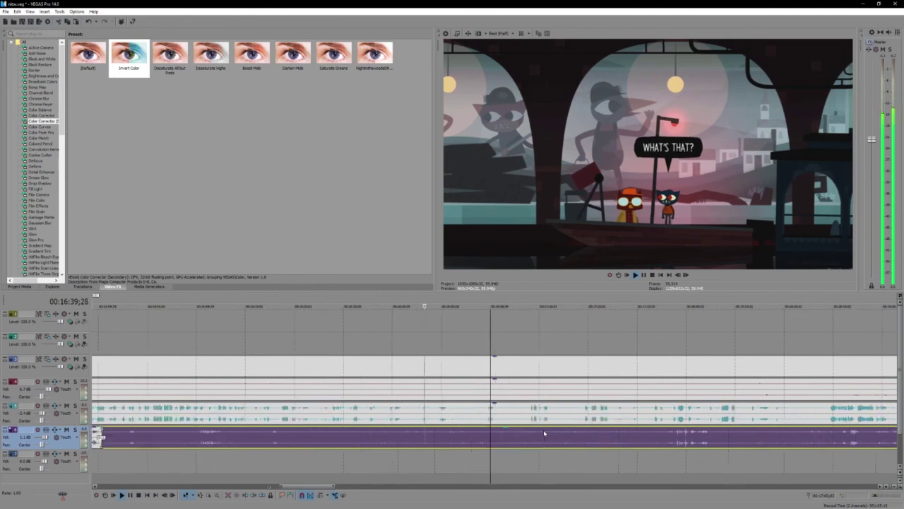
pyautogui.scroll(1, 544, 432)
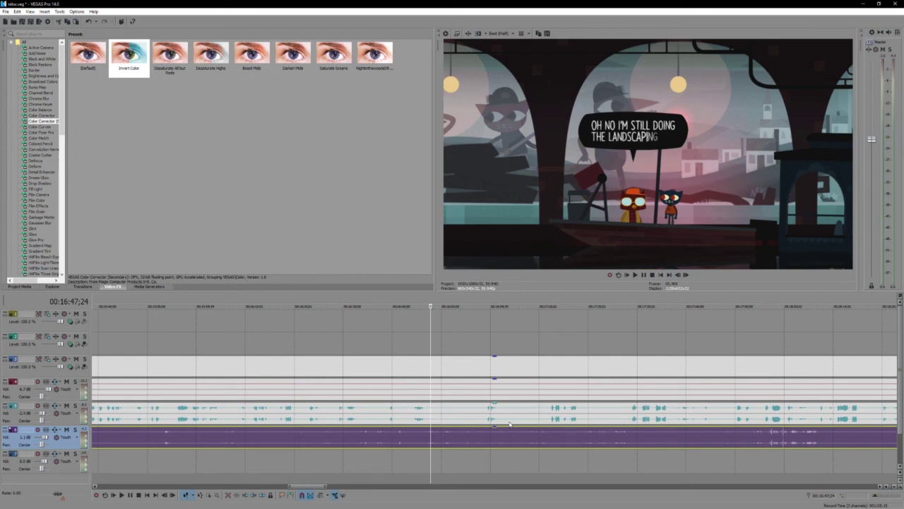
pyautogui.press('space')
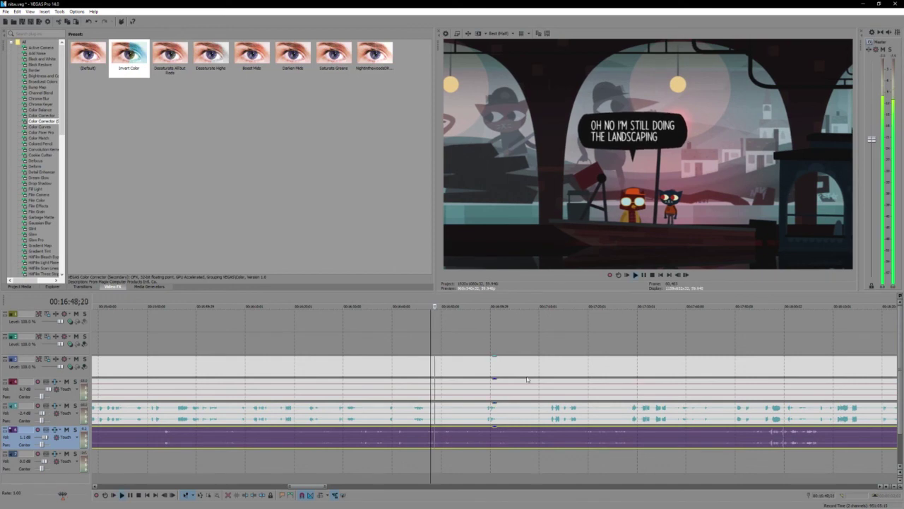
pyautogui.press('space')
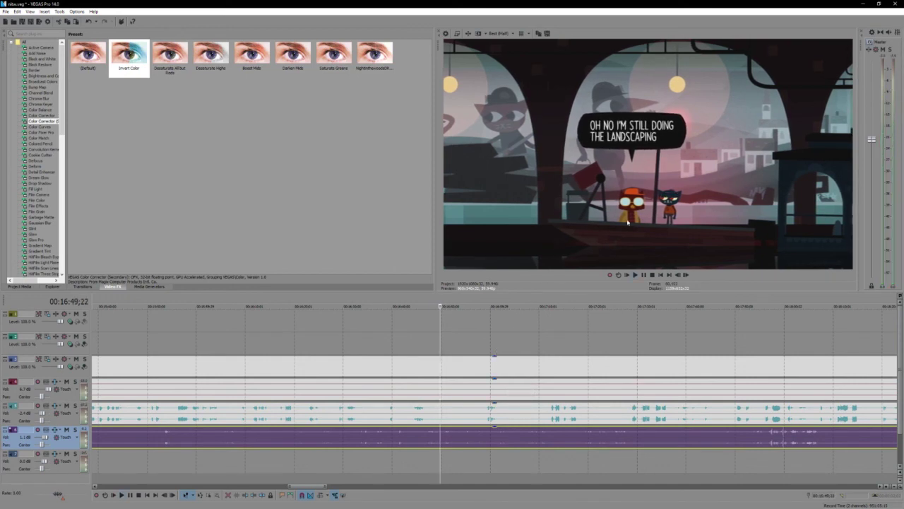
# Play through the boat conversation from about 00:16:49 to 00:17:32, checking the teal commentary and purple audio for stray sounds
pyautogui.press('space')
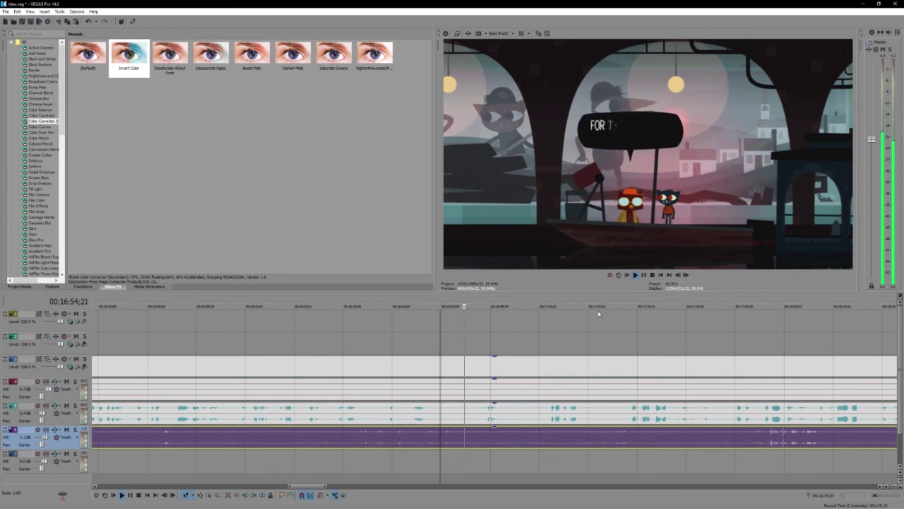
pyautogui.press('space')
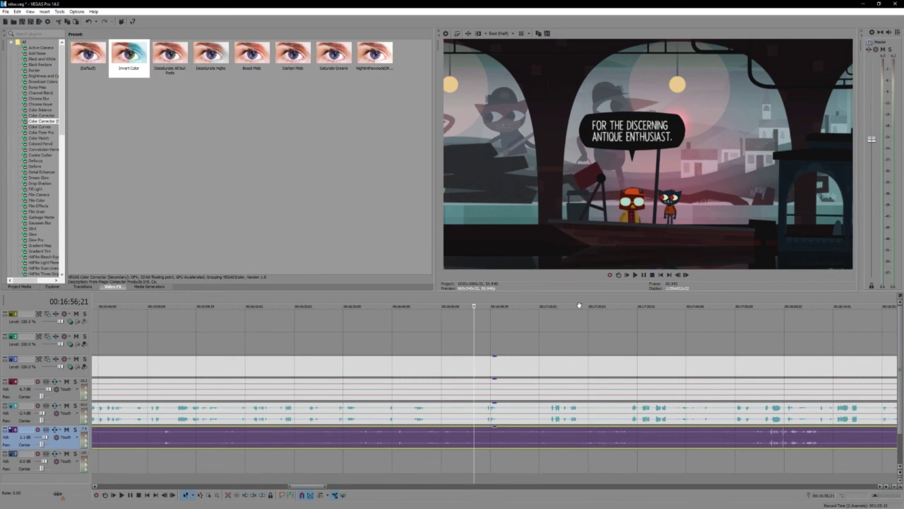
pyautogui.press('space')
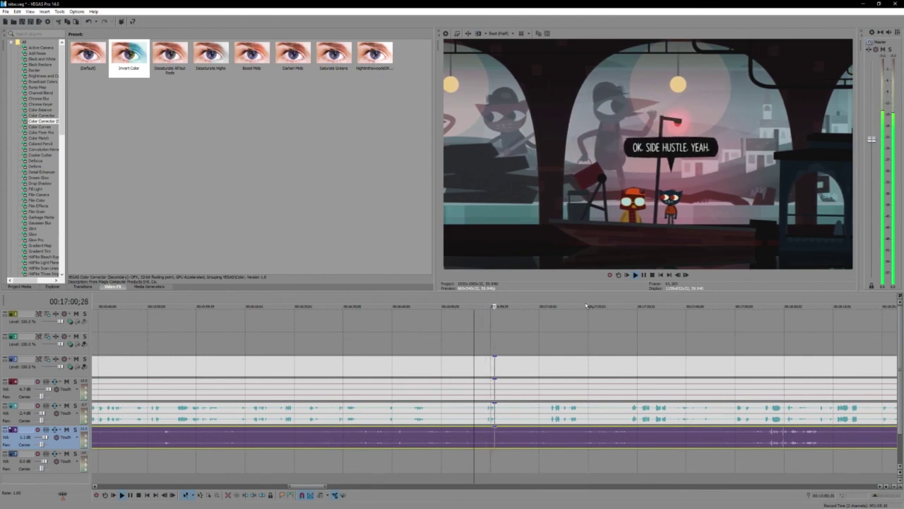
pyautogui.scroll(-4, 606, 438)
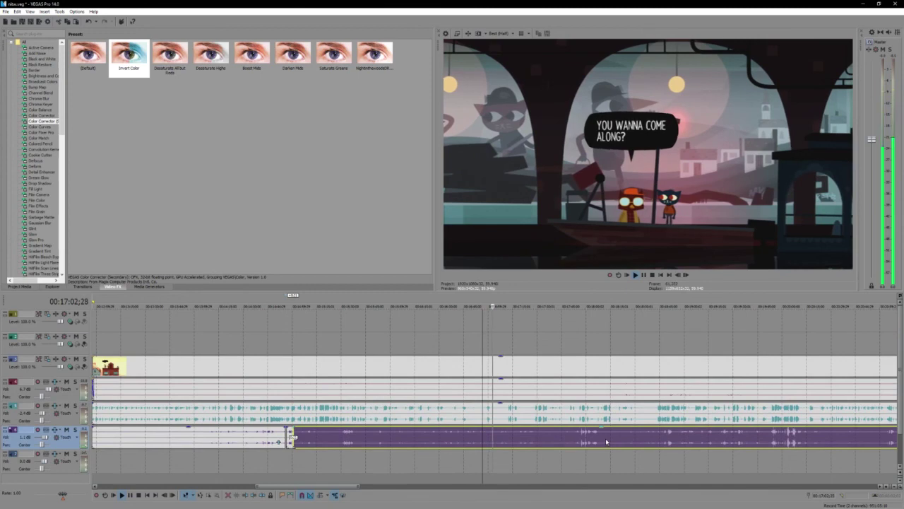
pyautogui.scroll(4, 605, 438)
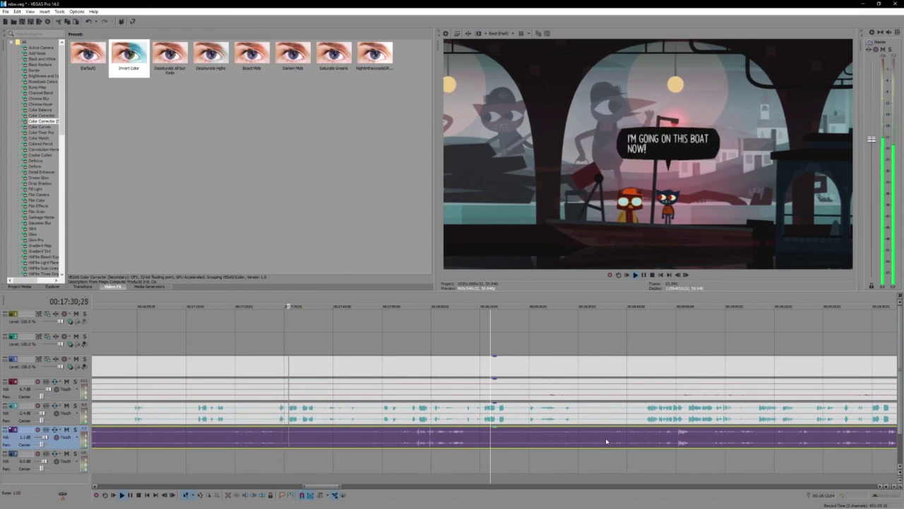
pyautogui.scroll(-3, 607, 440)
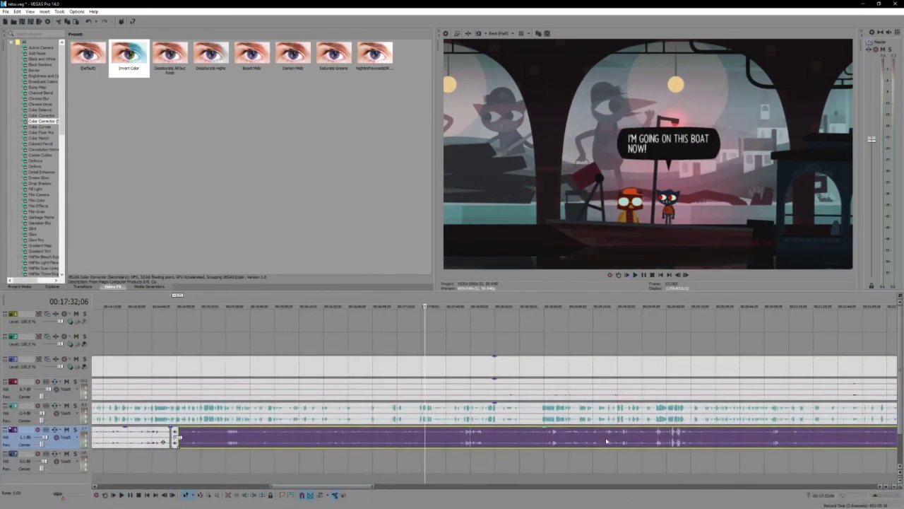
pyautogui.scroll(3, 606, 441)
pyautogui.scroll(2, 606, 438)
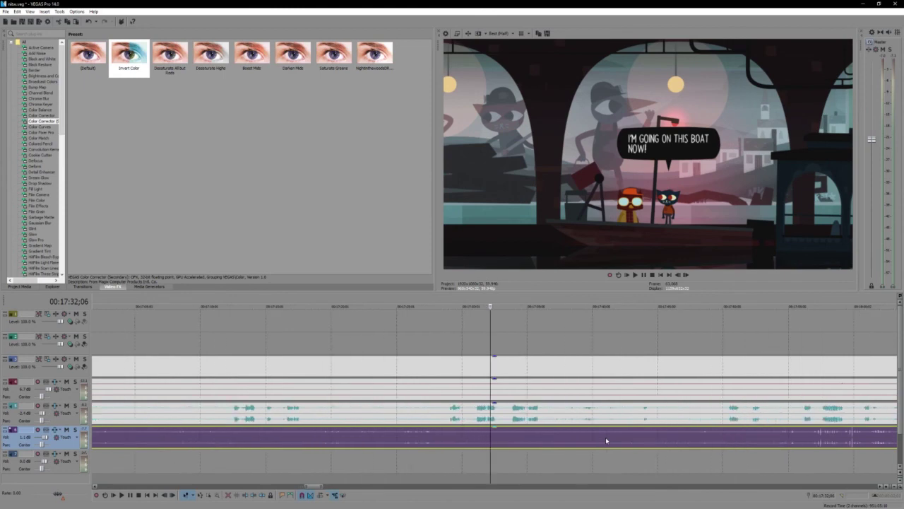
# Replay the boat conversation from about 00:17:31, skip ahead to 00:17:50;10, and continue checking the purple audio against the commentary
pyautogui.click(474, 437)
pyautogui.press('space')
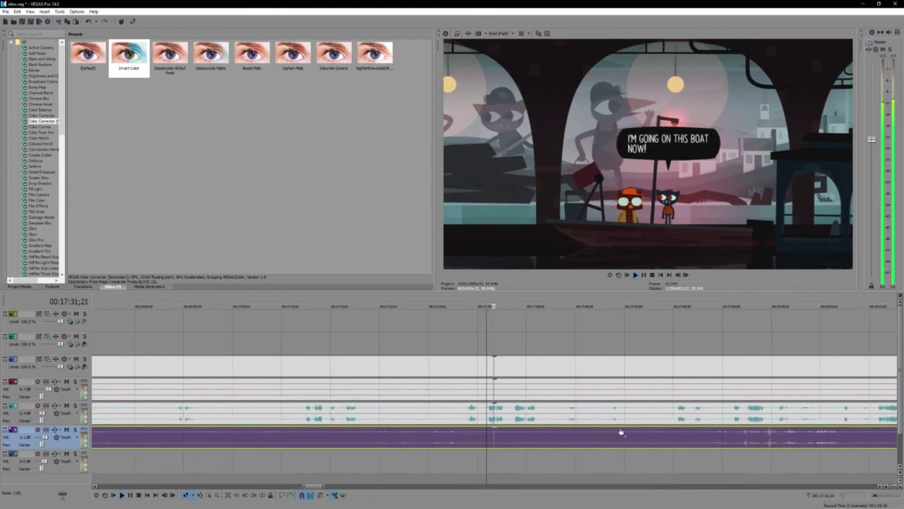
pyautogui.scroll(2, 627, 432)
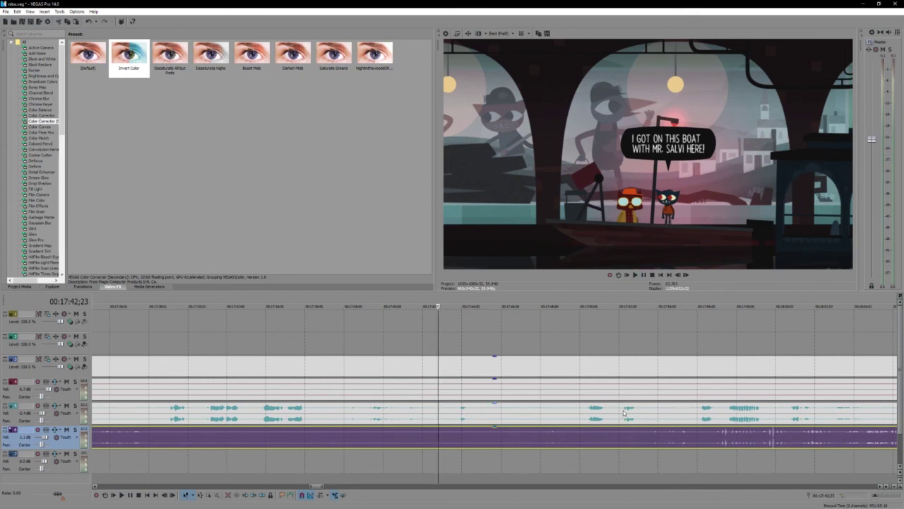
pyautogui.click(586, 436)
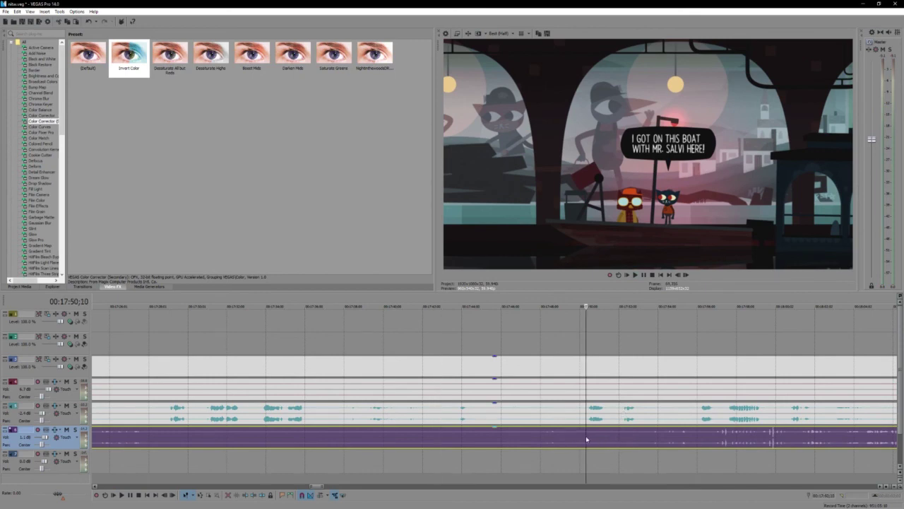
pyautogui.press('space')
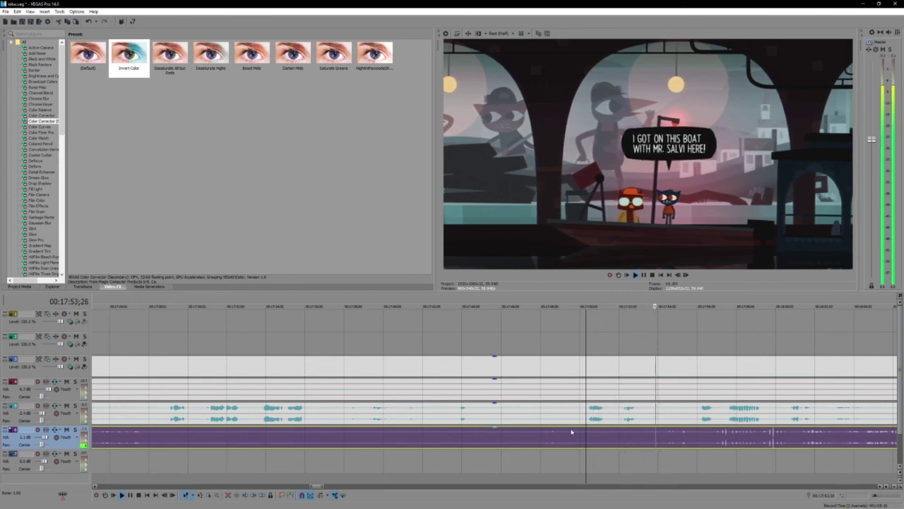
pyautogui.scroll(2, 569, 432)
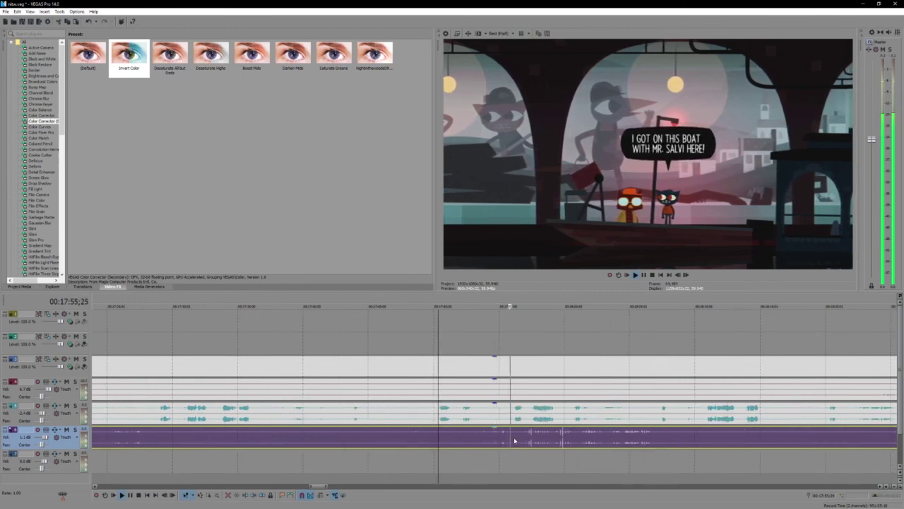